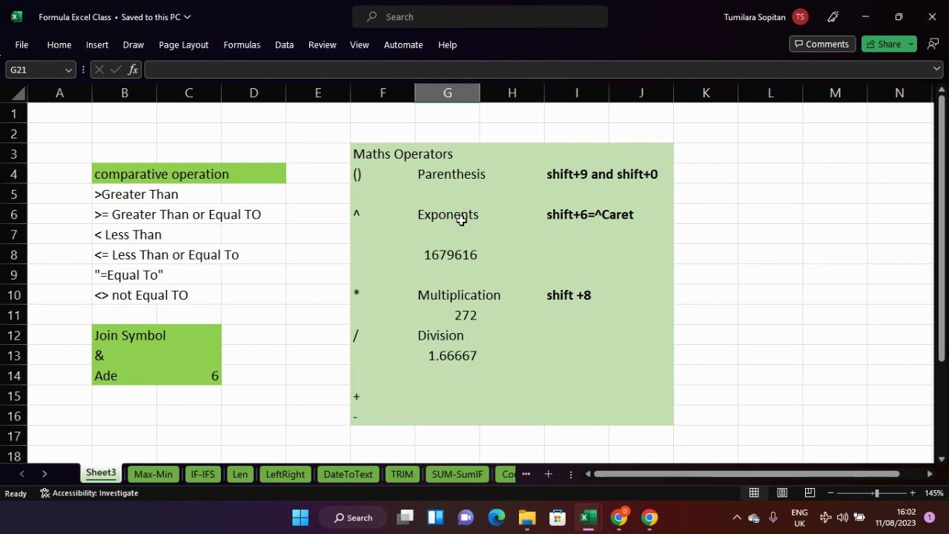
- Enter =7^7 in I7 so it returns 823543, then verify the formula
{"action": "left_click", "coordinate": [564, 233]}
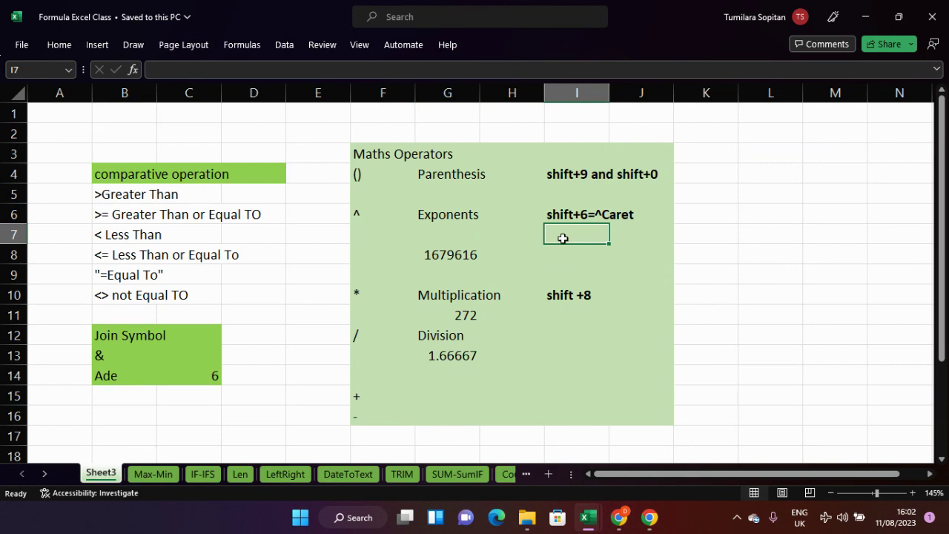
{"action": "type", "text": "=7"}
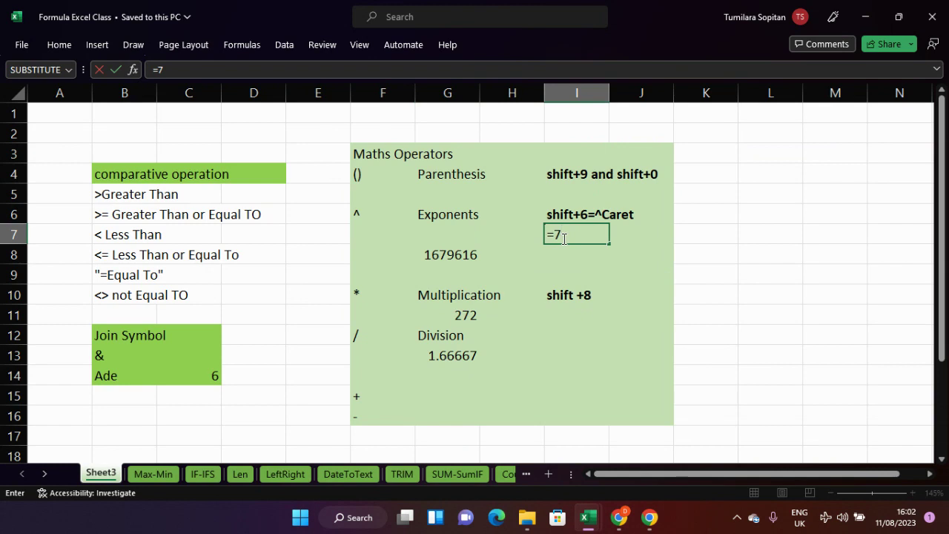
{"action": "type", "text": "^7"}
{"action": "key", "text": "Return"}
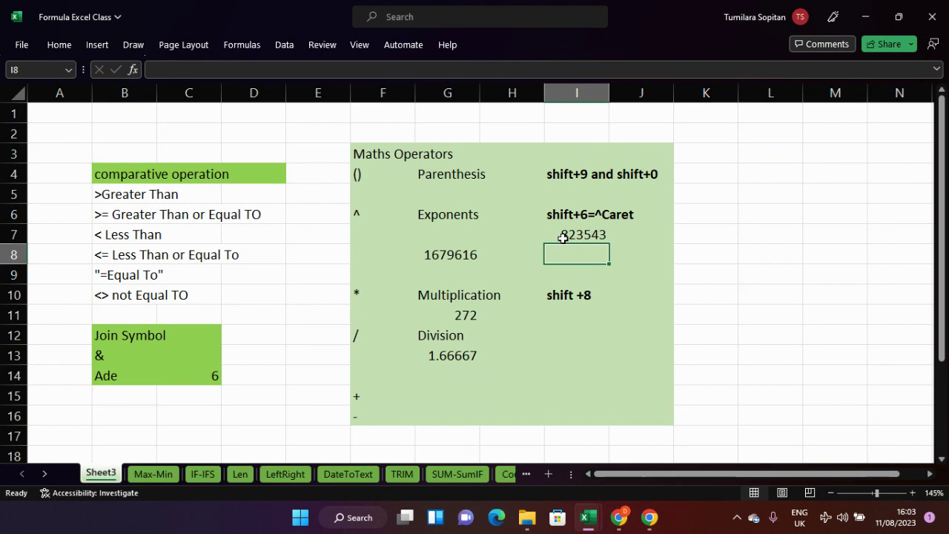
{"action": "left_click", "coordinate": [593, 233]}
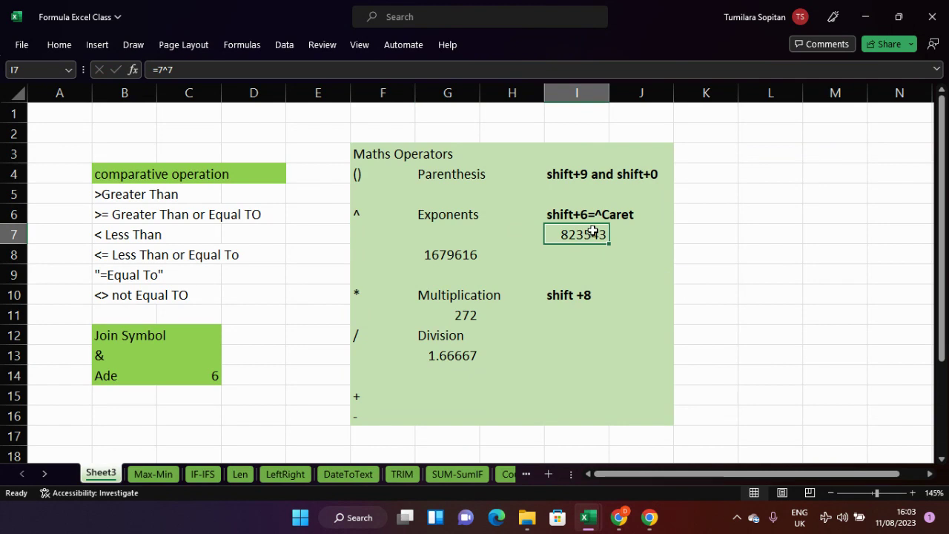
{"action": "left_click", "coordinate": [429, 235]}
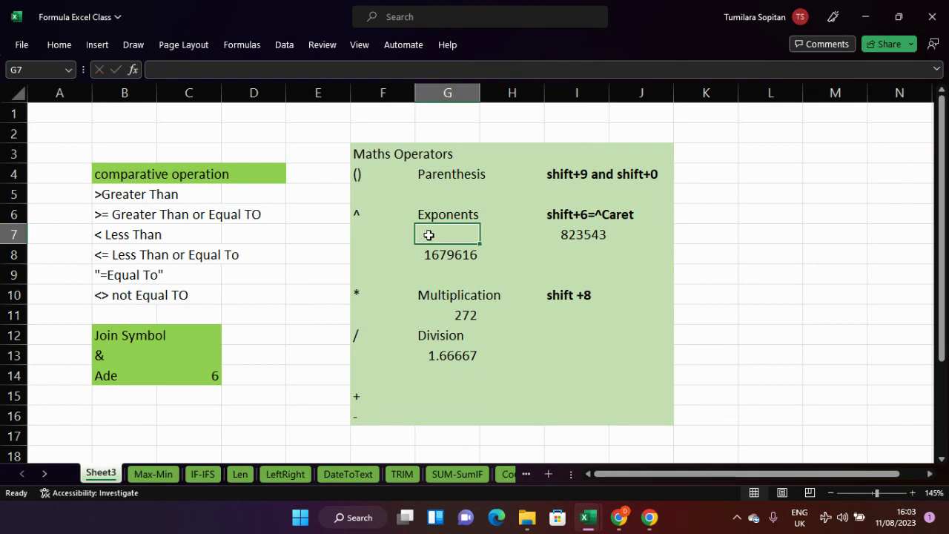
- Label G7 'Powers &Roots' and make G7:I7 bold
{"action": "type", "text": "Powers"}
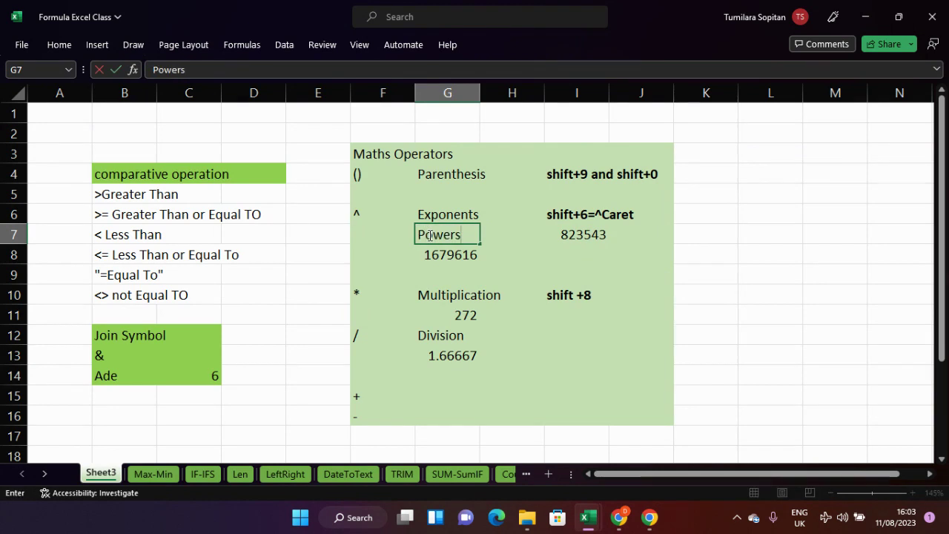
{"action": "type", "text": " &Roots"}
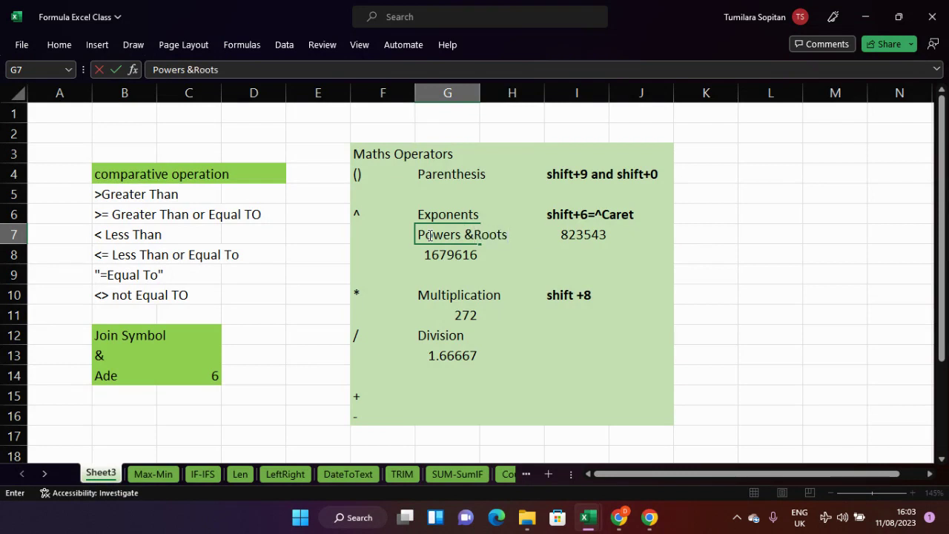
{"action": "key", "text": "Return"}
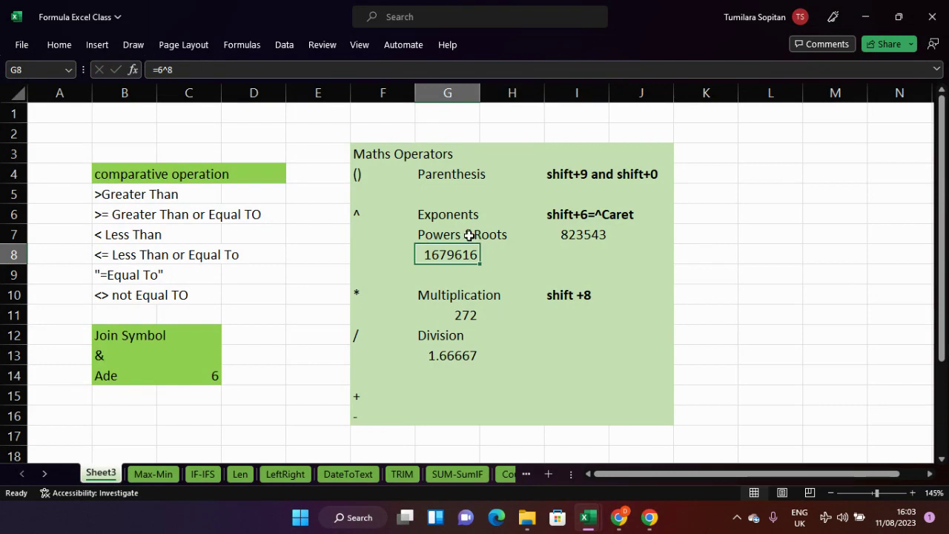
{"action": "left_click_drag", "start_coordinate": [470, 235], "coordinate": [578, 235]}
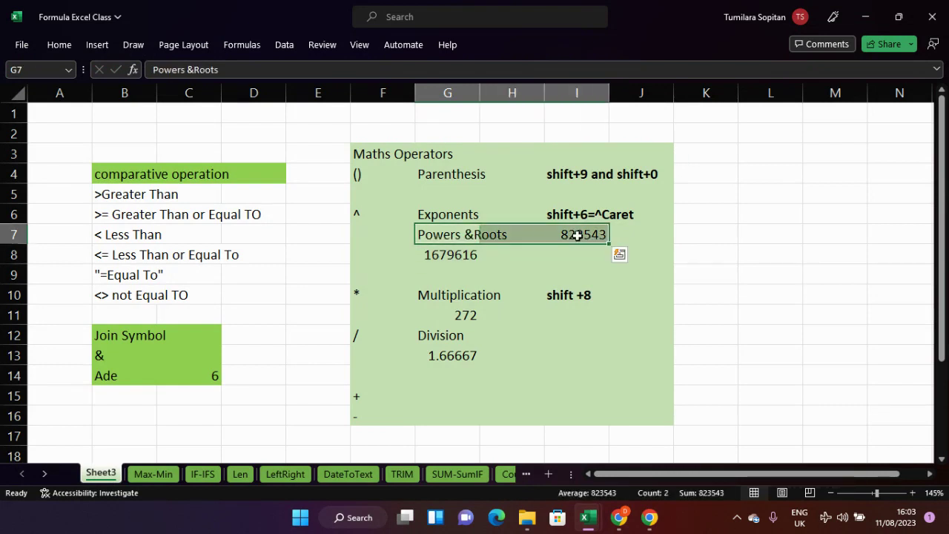
{"action": "key", "text": "ctrl+b"}
- Clear the old 1679616 result from G8
{"action": "left_click", "coordinate": [556, 255]}
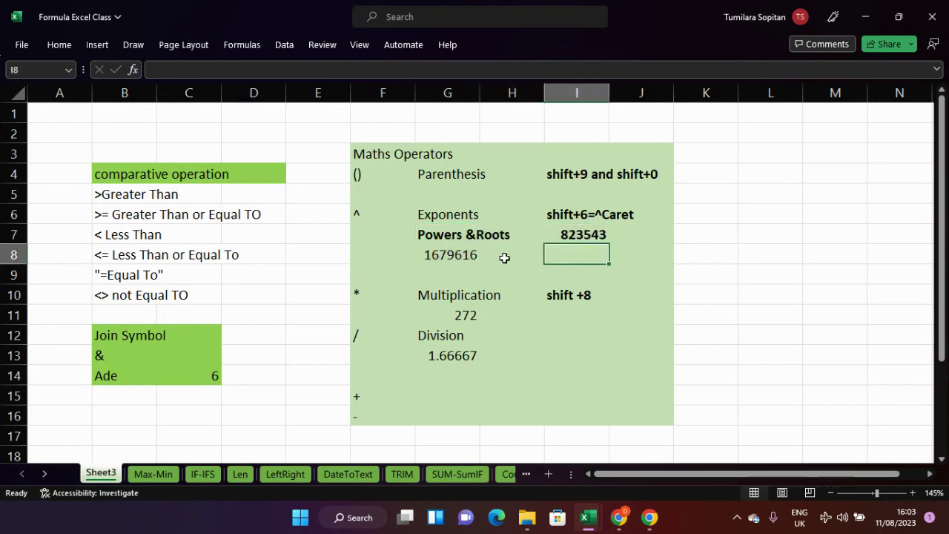
{"action": "left_click", "coordinate": [472, 259]}
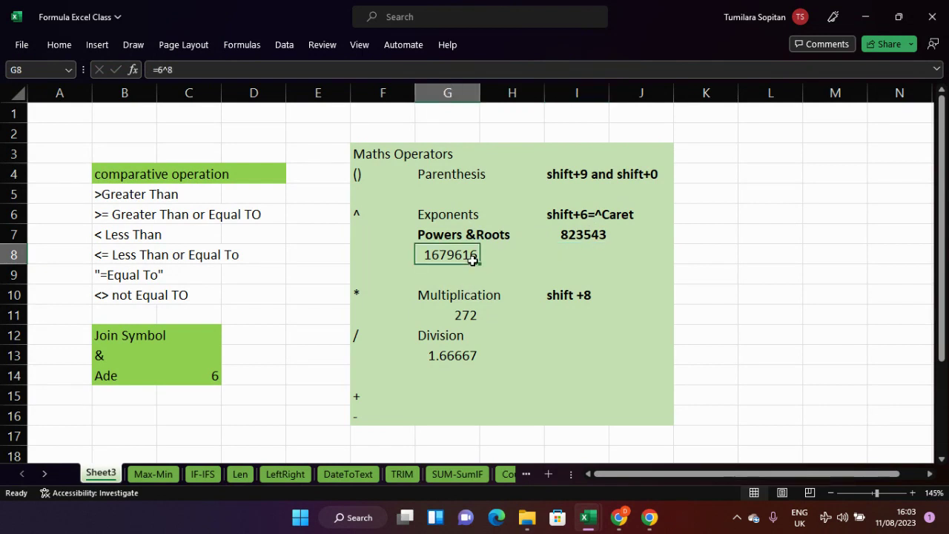
{"action": "key", "text": "Delete"}
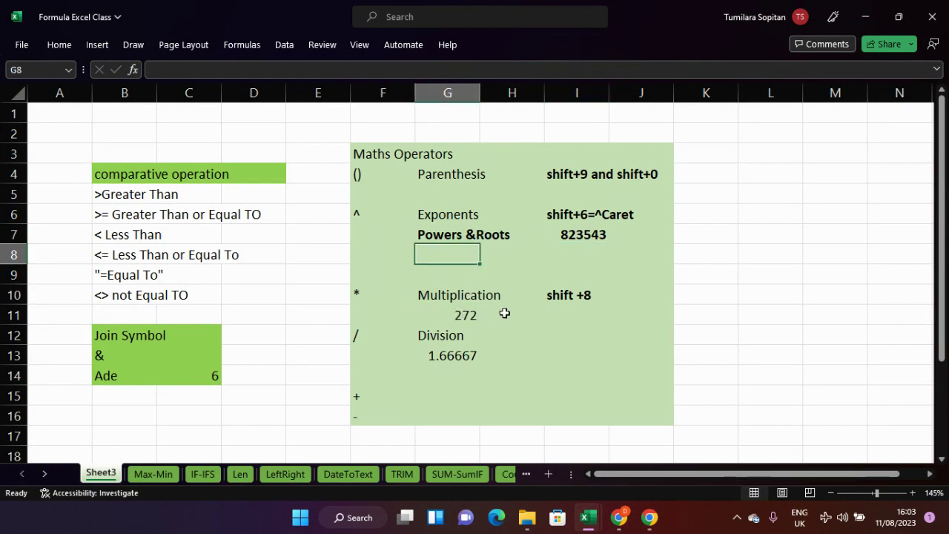
- Make I11 hold the formula =23*8 so it displays 184
{"action": "left_click", "coordinate": [555, 319]}
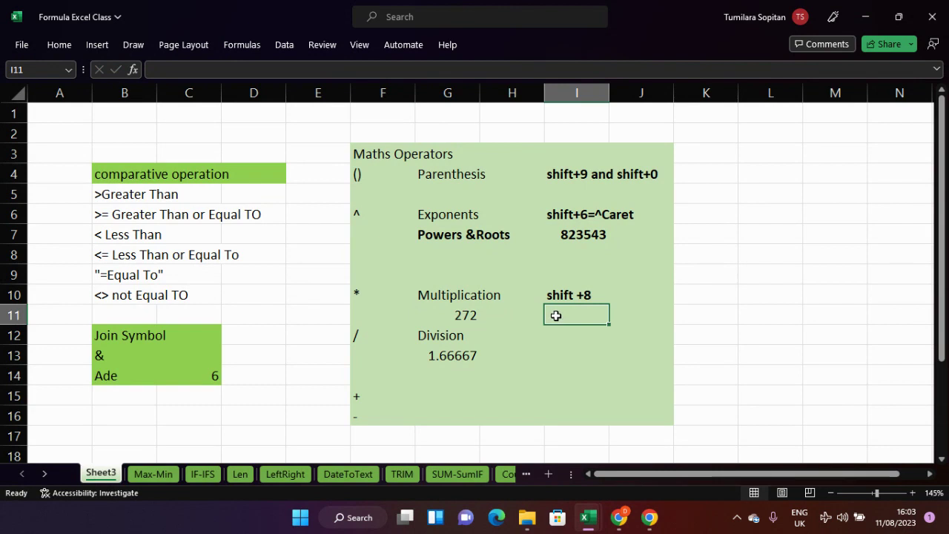
{"action": "type", "text": "23*"}
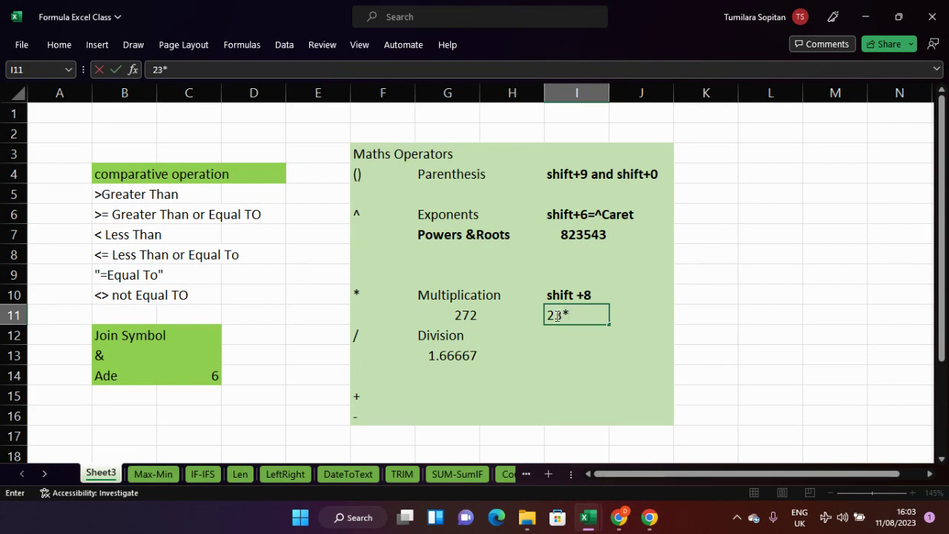
{"action": "type", "text": "8"}
{"action": "key", "text": "Return"}
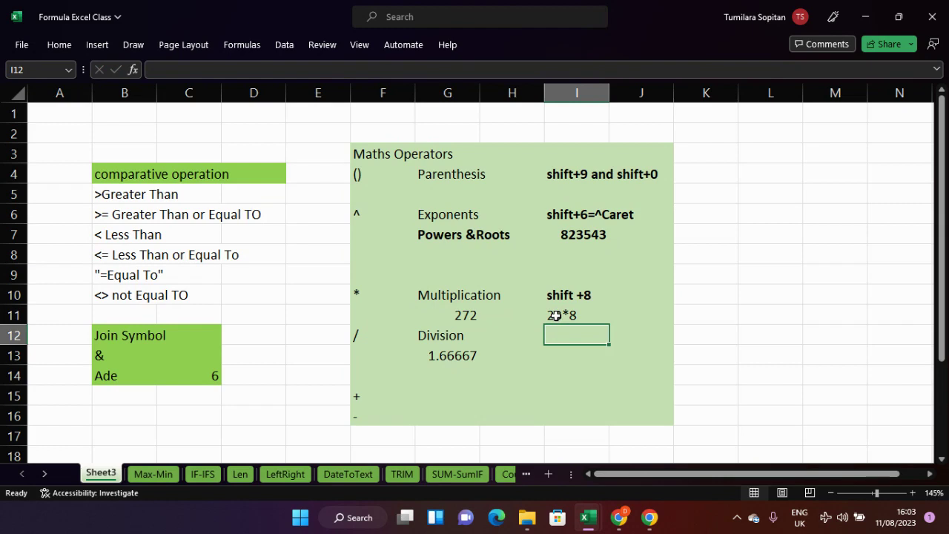
{"action": "left_click", "coordinate": [555, 316]}
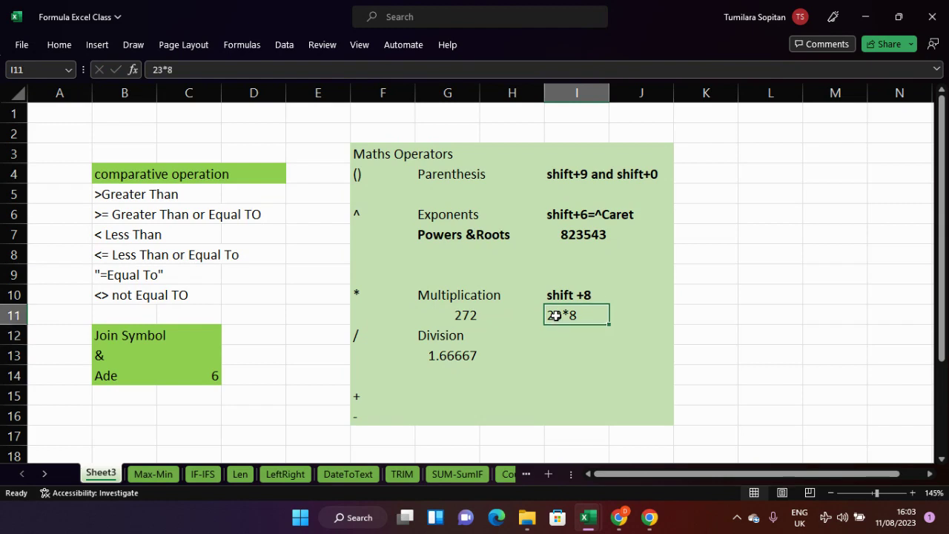
{"action": "double_click", "coordinate": [556, 315]}
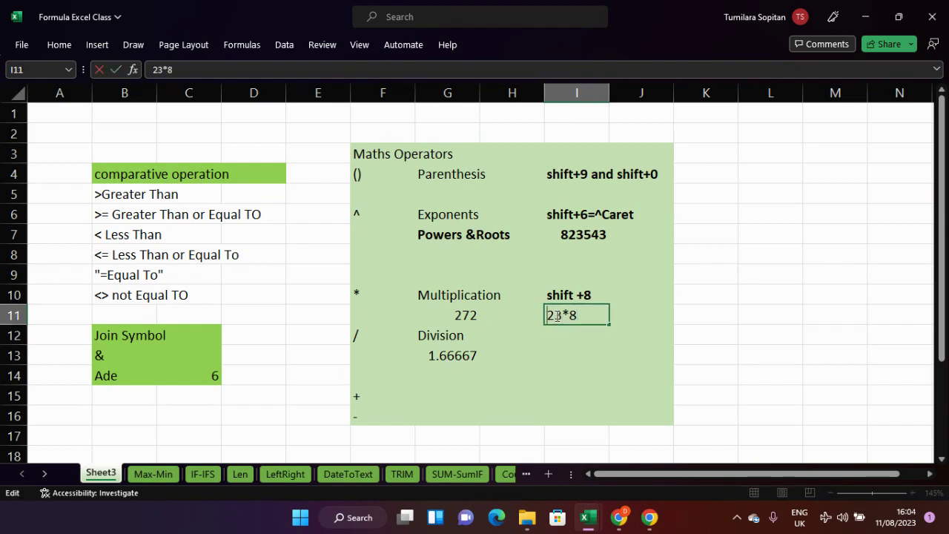
{"action": "type", "text": "="}
{"action": "key", "text": "Right"}
{"action": "key", "text": "Right"}
{"action": "key", "text": "Right"}
{"action": "key", "text": "Right"}
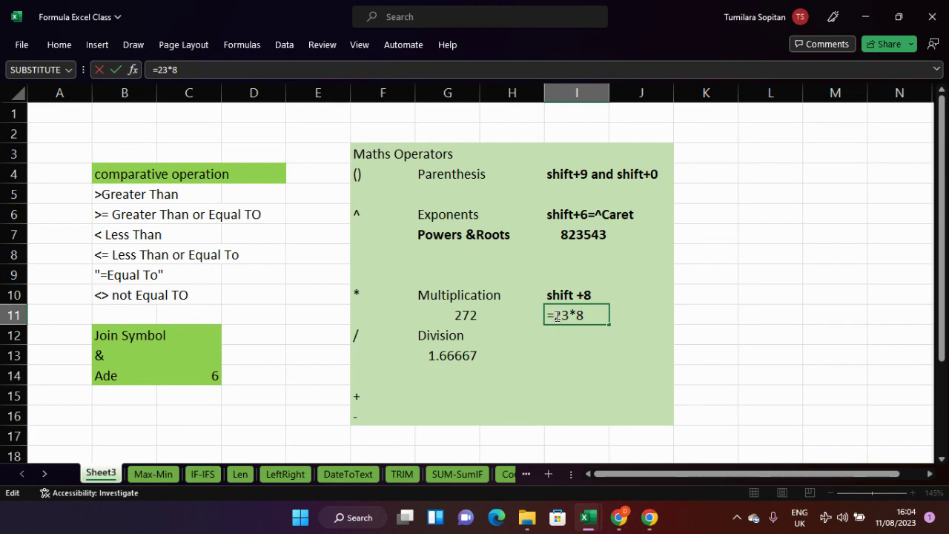
{"action": "key", "text": "Return"}
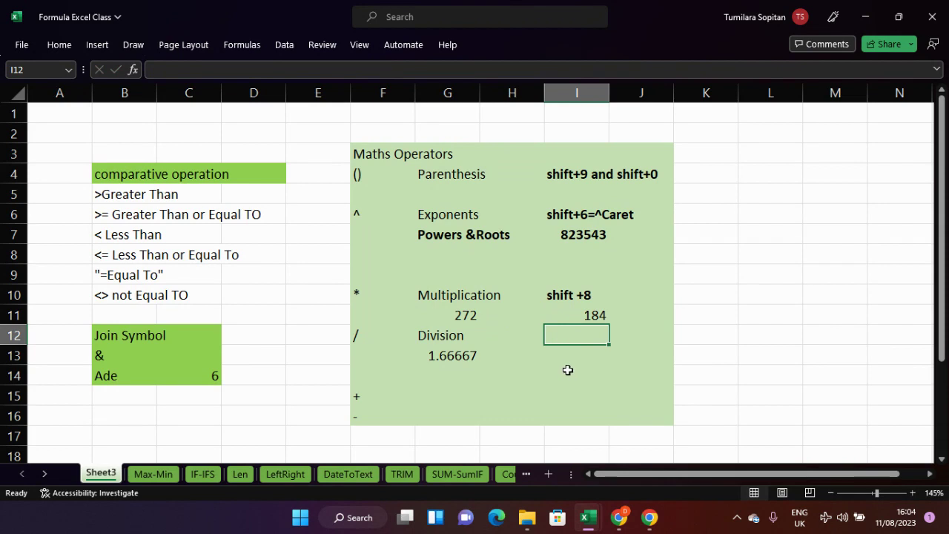
- Enter =I7/G11 in I12, dividing 823543 by 272 to show 3027.73
{"action": "type", "text": "="}
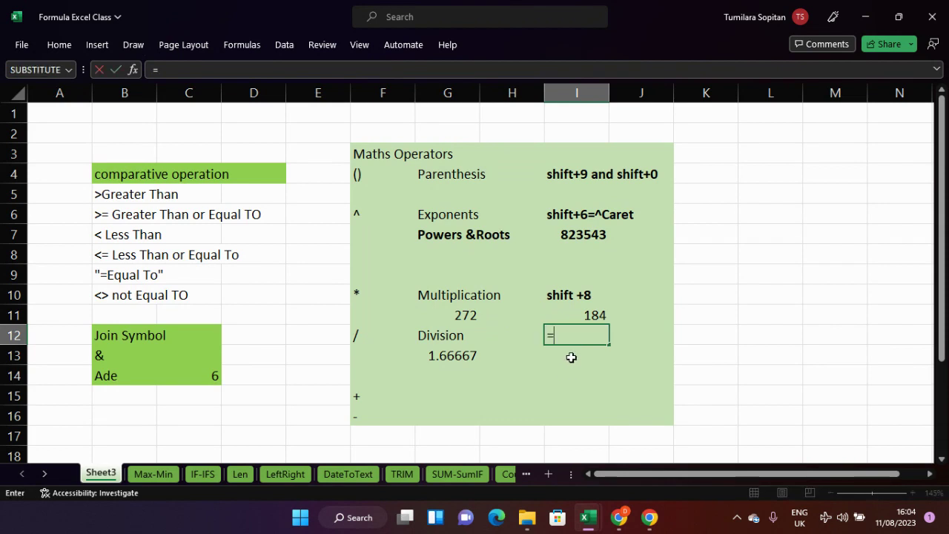
{"action": "left_click", "coordinate": [582, 236]}
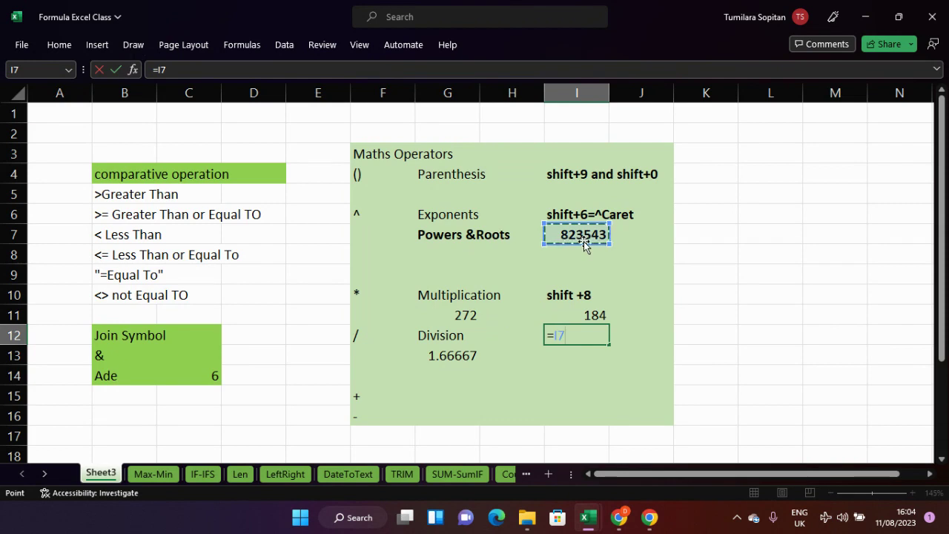
{"action": "type", "text": "/"}
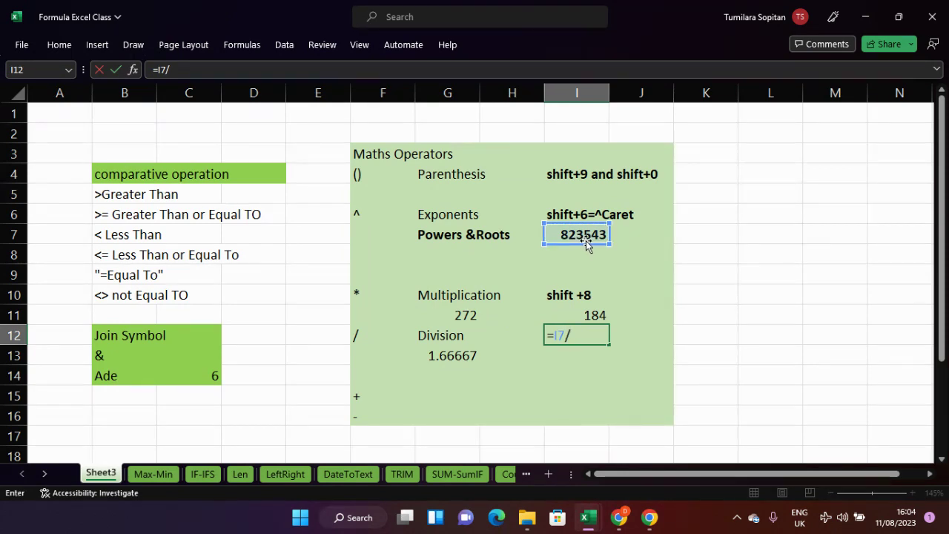
{"action": "left_click", "coordinate": [462, 313]}
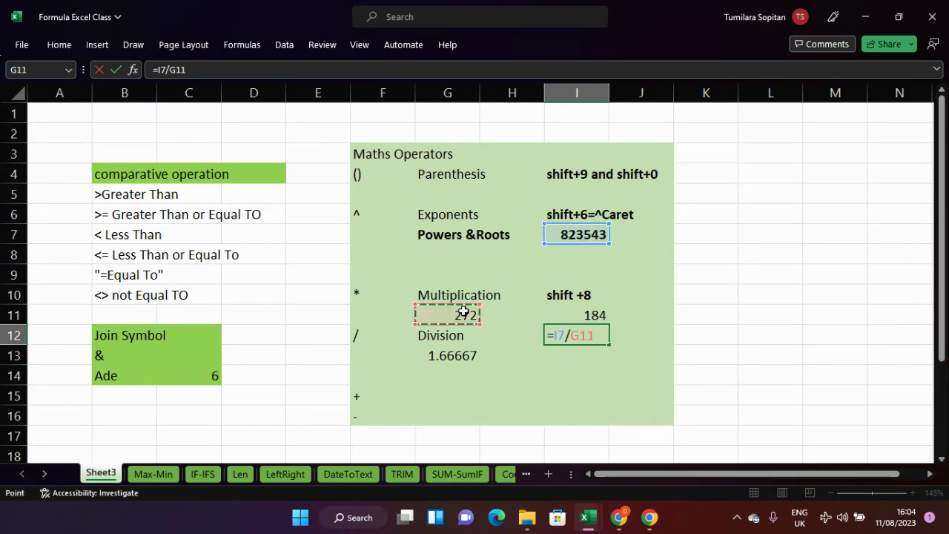
{"action": "key", "text": "Return"}
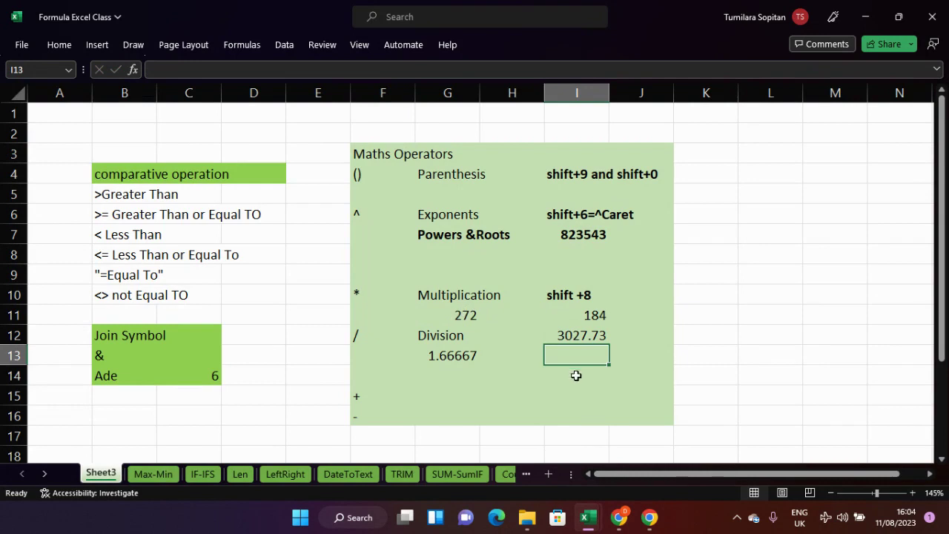
{"action": "left_click", "coordinate": [569, 335]}
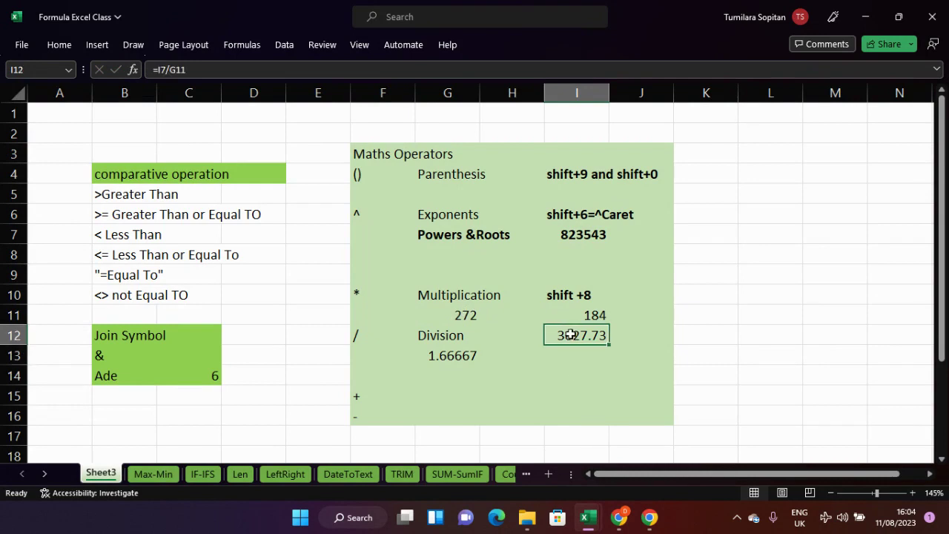
{"action": "left_click", "coordinate": [427, 392]}
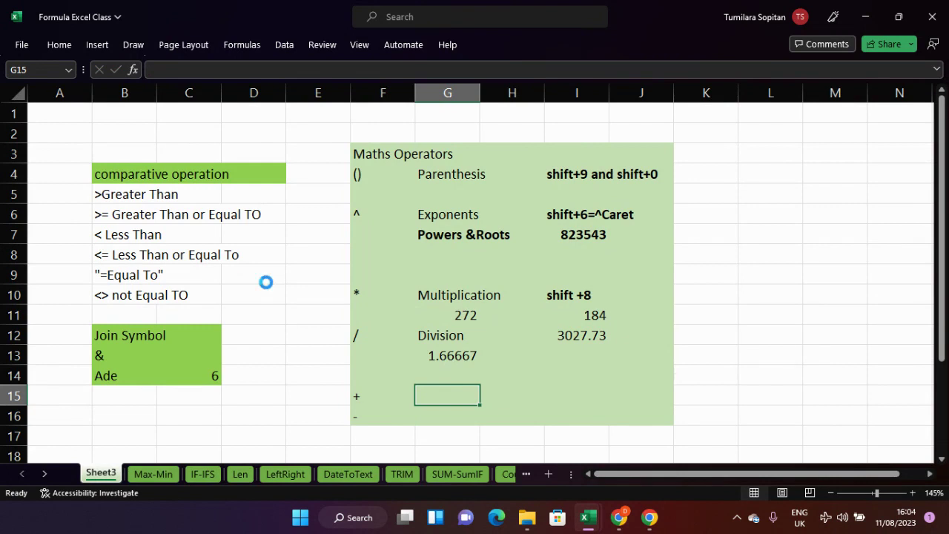
- Zoom the sheet to 190% and scroll back left to column A
{"action": "scroll", "coordinate": [266, 282], "scroll_direction": "up", "scroll_amount": 3, "text": "ctrl"}
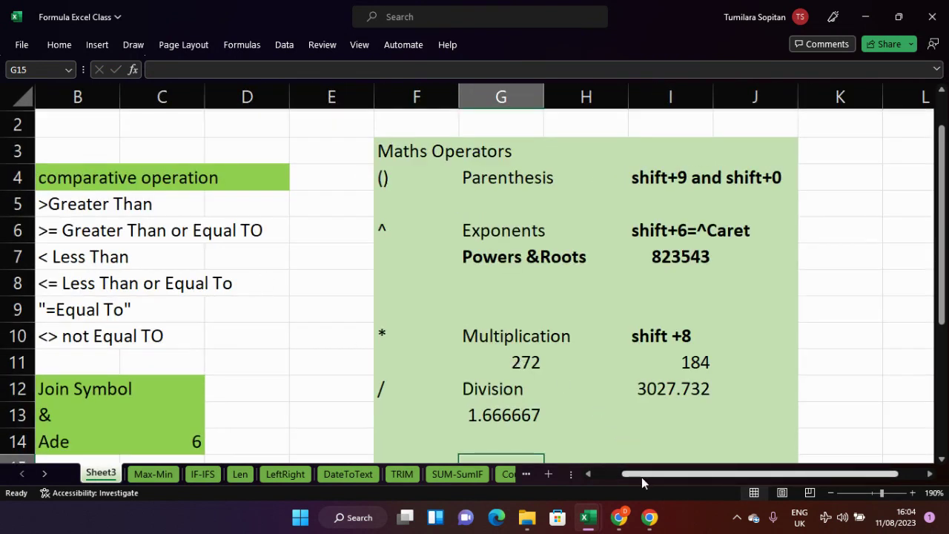
{"action": "left_click_drag", "start_coordinate": [640, 479], "coordinate": [612, 479]}
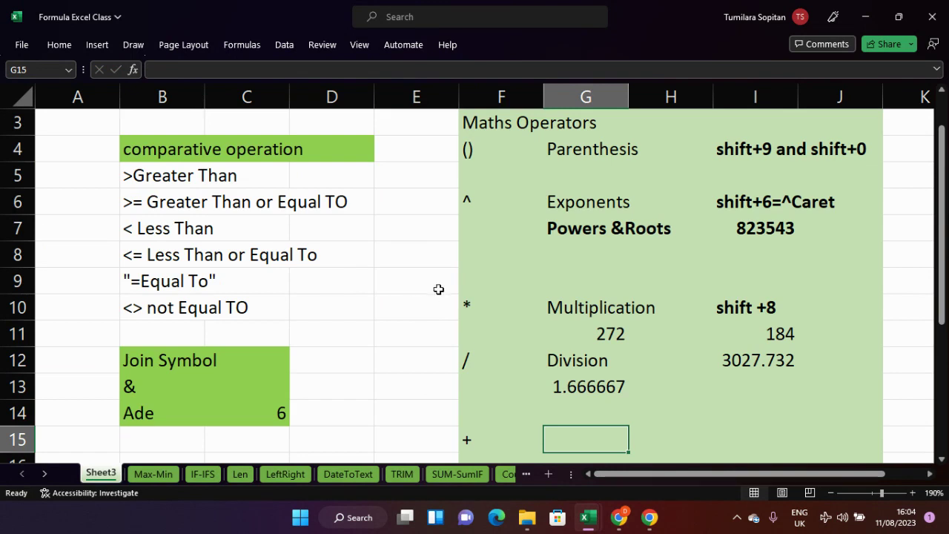
- Change the B4 heading from 'comparative operation' to 'comparative operators'
{"action": "left_click", "coordinate": [299, 147]}
{"action": "left_click", "coordinate": [250, 150]}
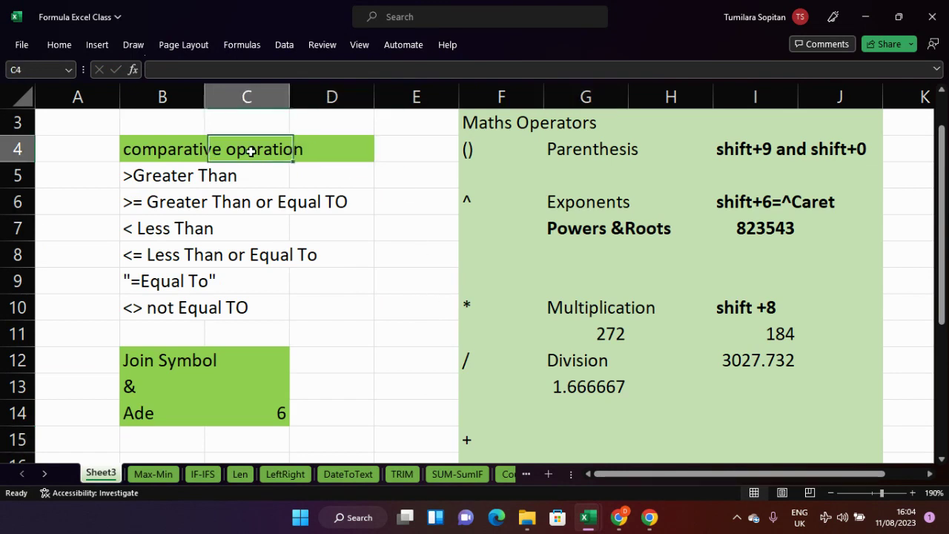
{"action": "left_click", "coordinate": [173, 153]}
{"action": "double_click", "coordinate": [175, 152]}
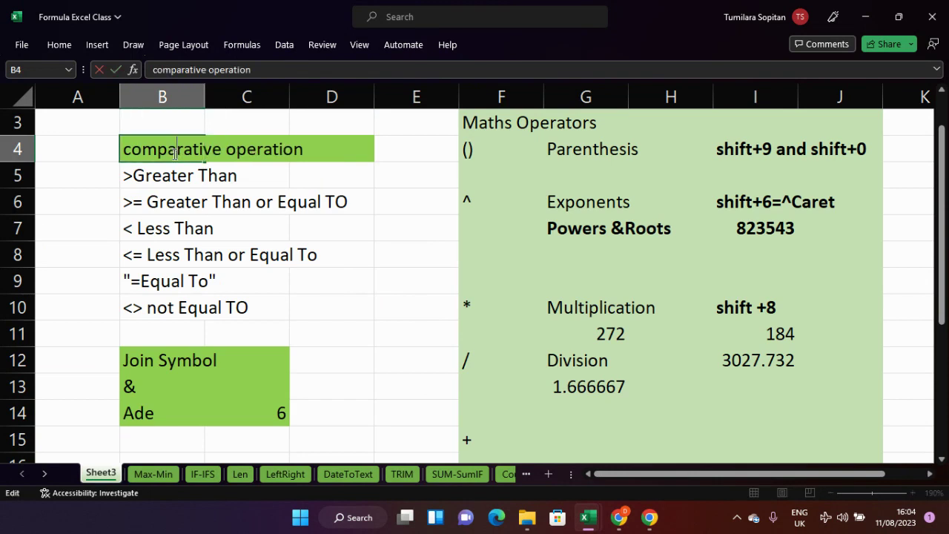
{"action": "key", "text": "Right"}
{"action": "key", "text": "Right"}
{"action": "key", "text": "Right"}
{"action": "key", "text": "Right"}
{"action": "key", "text": "Right"}
{"action": "key", "text": "Right"}
{"action": "key", "text": "Right"}
{"action": "key", "text": "Right"}
{"action": "key", "text": "Right"}
{"action": "key", "text": "Right"}
{"action": "key", "text": "Right"}
{"action": "key", "text": "Right"}
{"action": "key", "text": "Right"}
{"action": "key", "text": "Right"}
{"action": "key", "text": "BackSpace"}
{"action": "key", "text": "BackSpace"}
{"action": "key", "text": "BackSpace"}
{"action": "type", "text": "ors"}
{"action": "key", "text": "Return"}
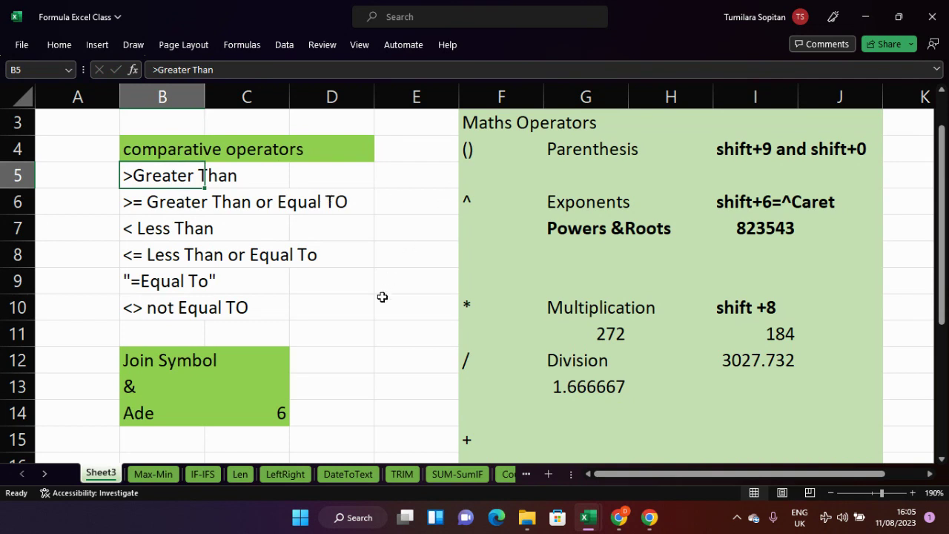
- Scroll down to the Join Symbol block and select the & cell
{"action": "left_click", "coordinate": [414, 303]}
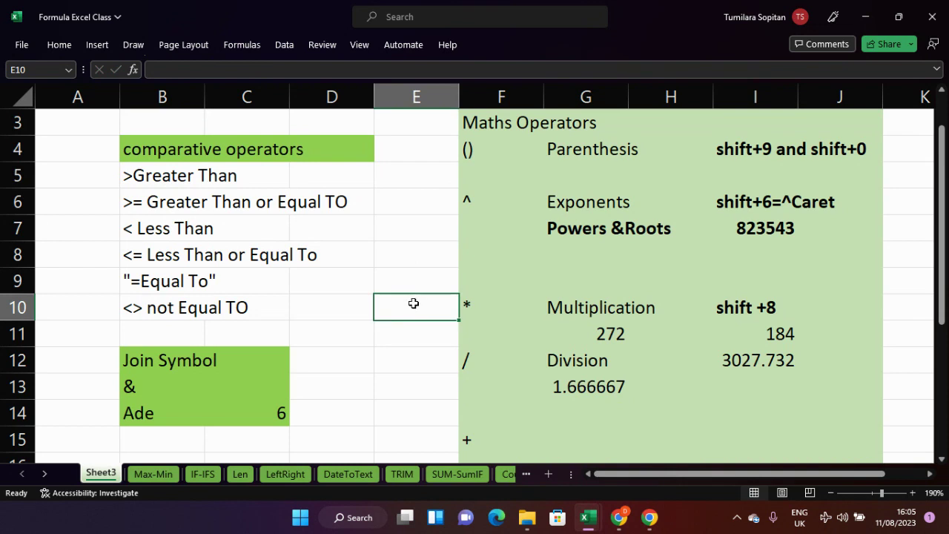
{"action": "scroll", "coordinate": [388, 322], "scroll_direction": "down", "scroll_amount": 1}
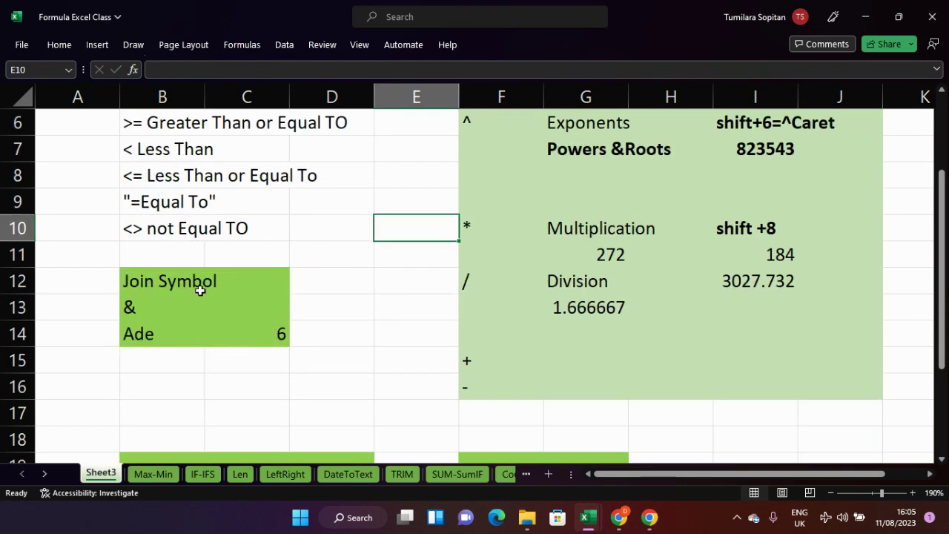
{"action": "left_click", "coordinate": [146, 307]}
- Edit B13 so it reads '& Ampersand' under the Join Symbol label
{"action": "double_click", "coordinate": [168, 307]}
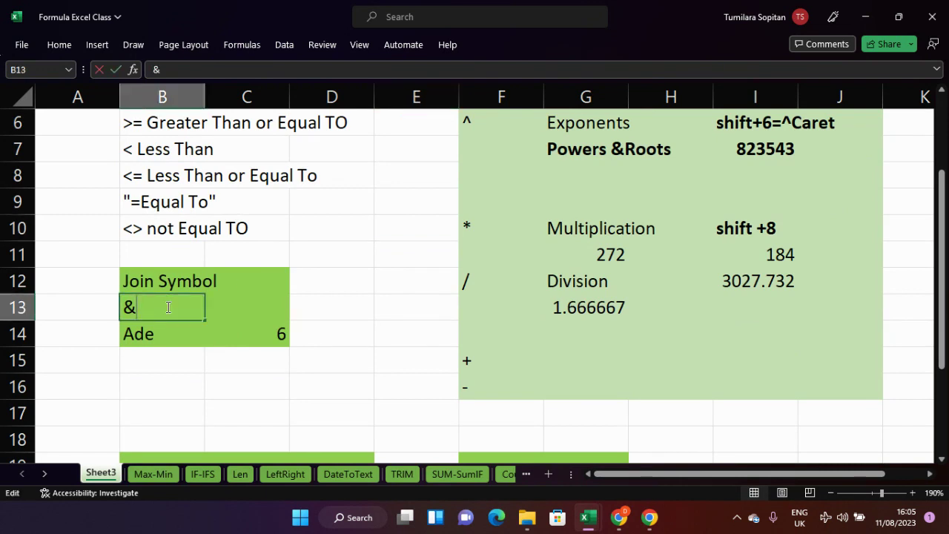
{"action": "type", "text": "AM"}
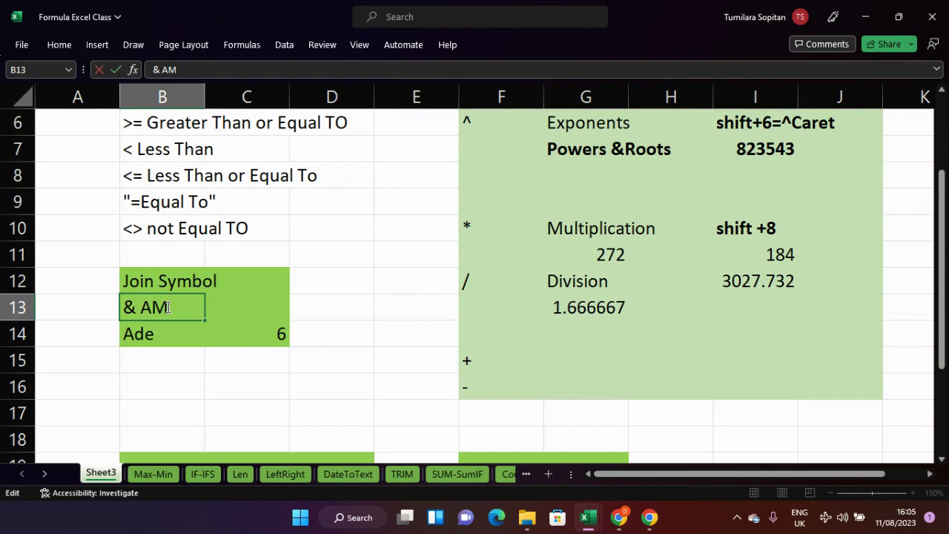
{"action": "key", "text": "BackSpace"}
{"action": "type", "text": "MPERSAND"}
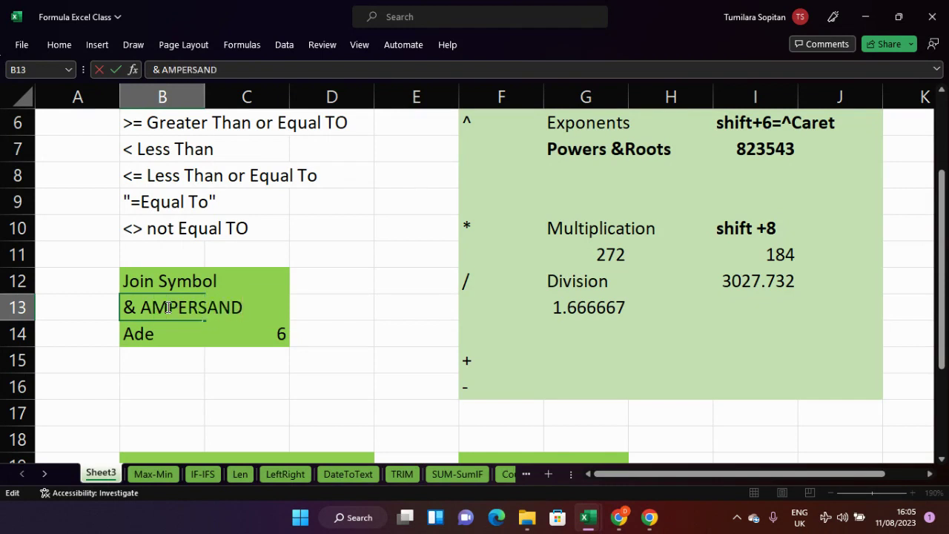
{"action": "key", "text": "BackSpace"}
{"action": "key", "text": "BackSpace"}
{"action": "key", "text": "BackSpace"}
{"action": "key", "text": "BackSpace"}
{"action": "key", "text": "BackSpace"}
{"action": "key", "text": "BackSpace"}
{"action": "key", "text": "BackSpace"}
{"action": "key", "text": "BackSpace"}
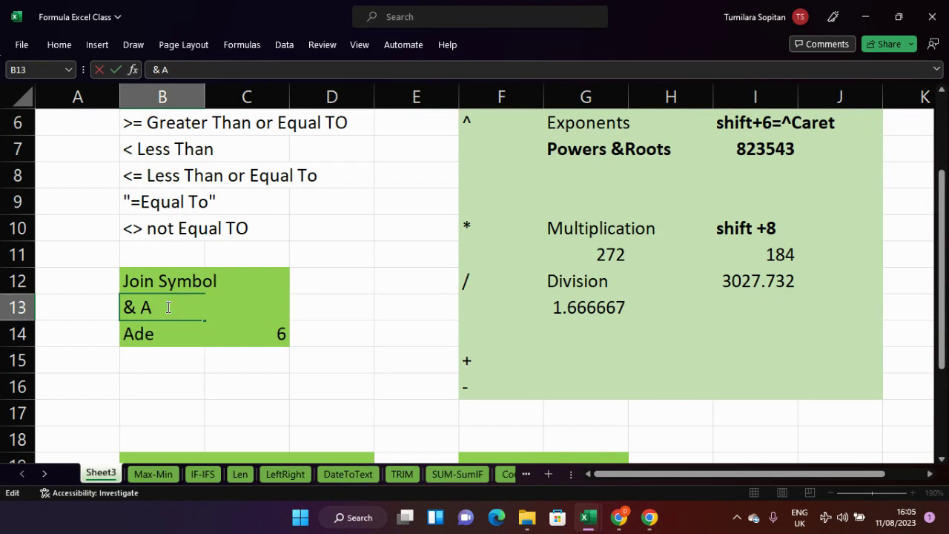
{"action": "type", "text": "mpersand"}
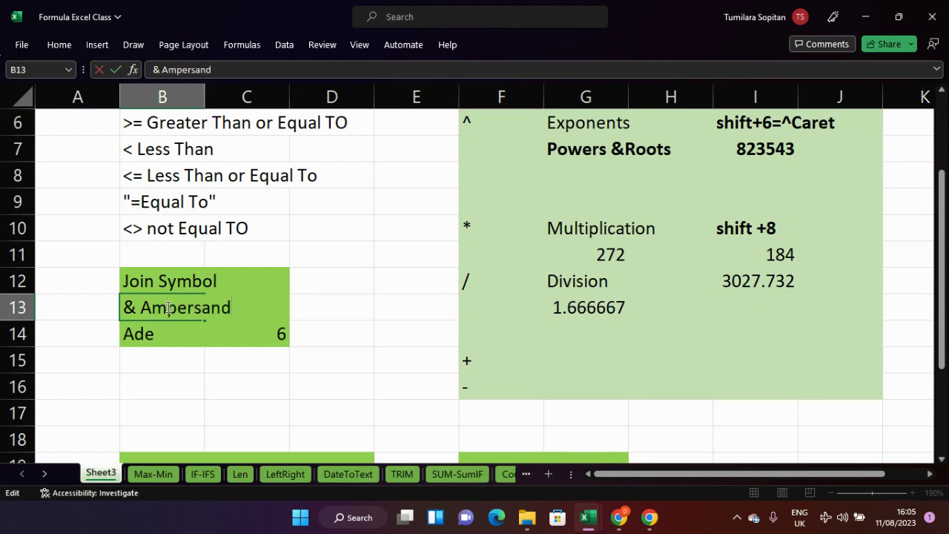
{"action": "key", "text": "Return"}
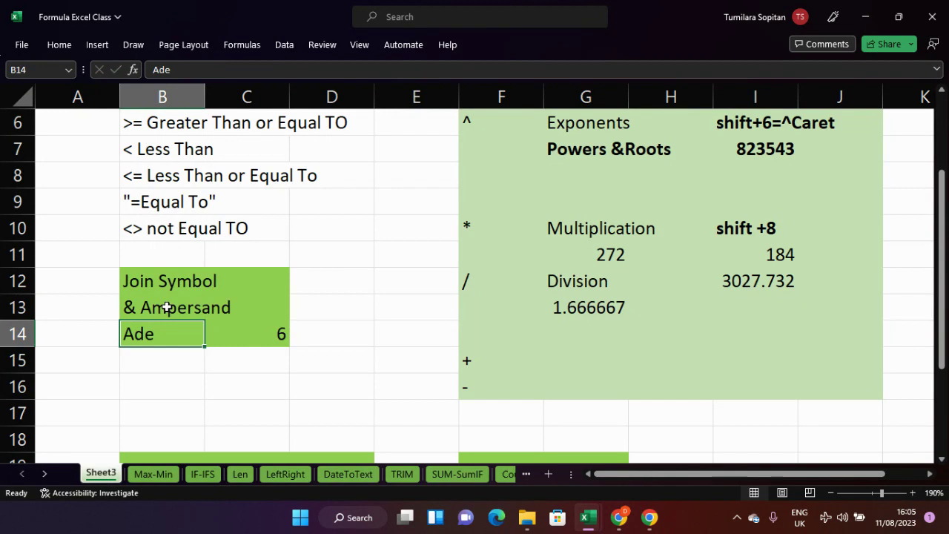
- Enter =B14&C14 in D14 to join Ade and 6 into Ade6
{"action": "left_click", "coordinate": [336, 334]}
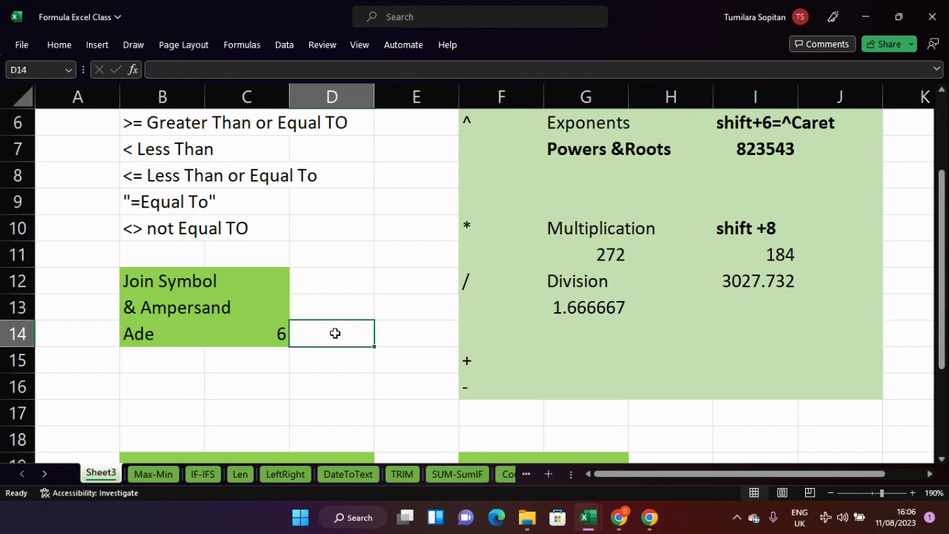
{"action": "left_click", "coordinate": [184, 329]}
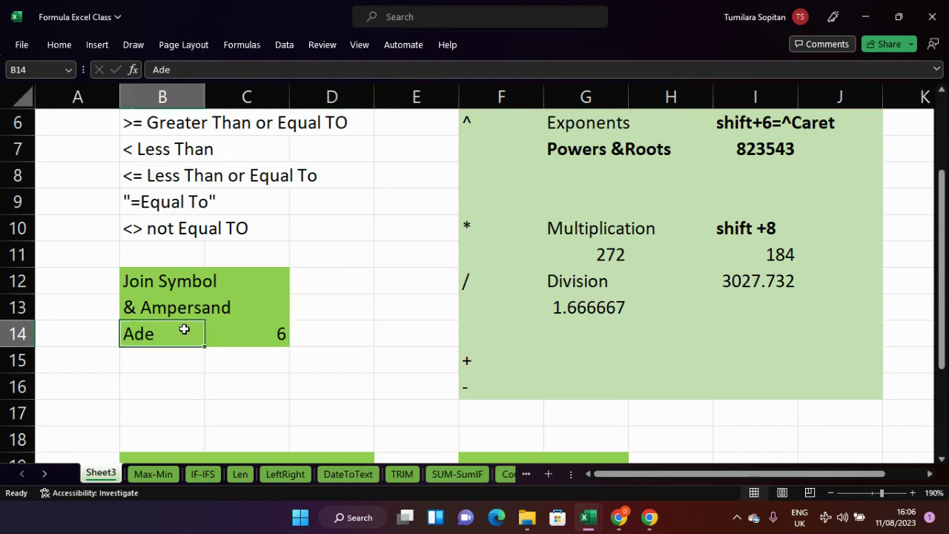
{"action": "left_click", "coordinate": [309, 331]}
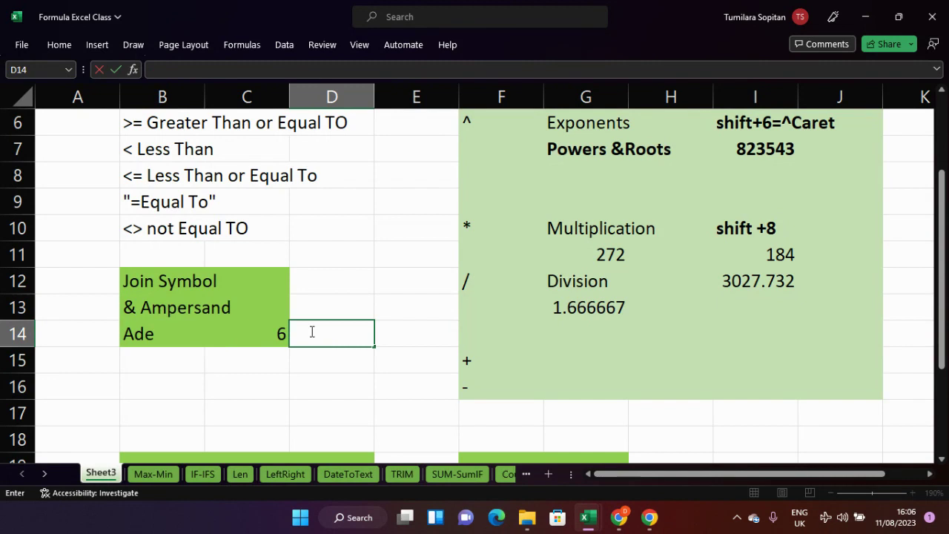
{"action": "type", "text": "="}
{"action": "left_click", "coordinate": [159, 330]}
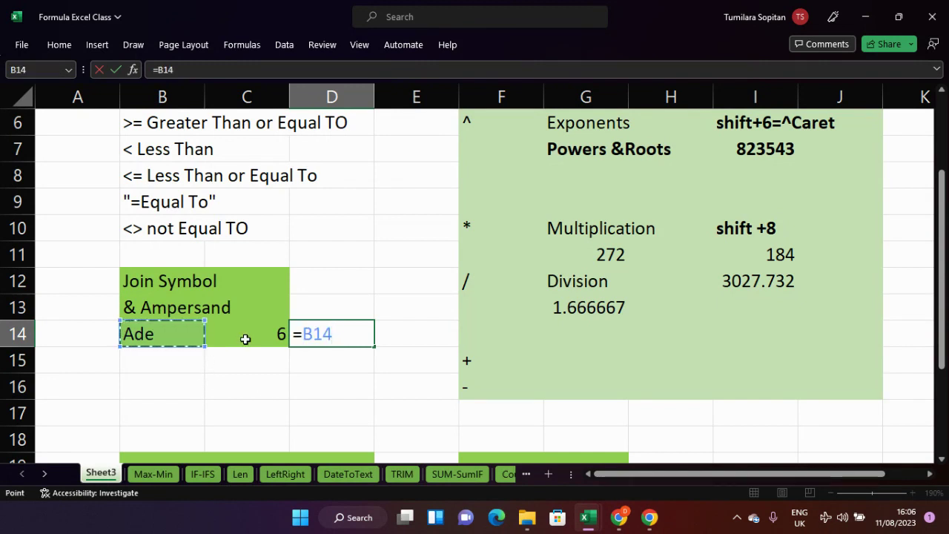
{"action": "type", "text": "&"}
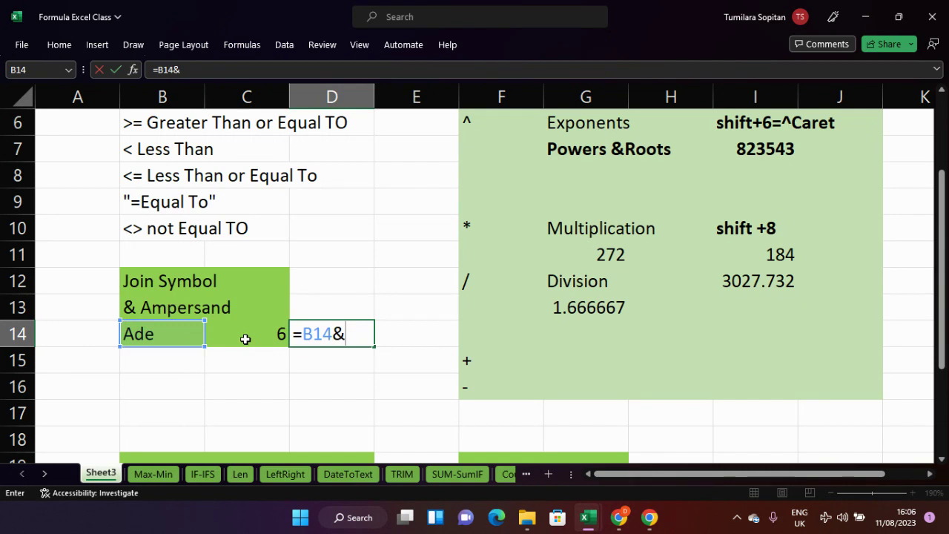
{"action": "left_click", "coordinate": [259, 334]}
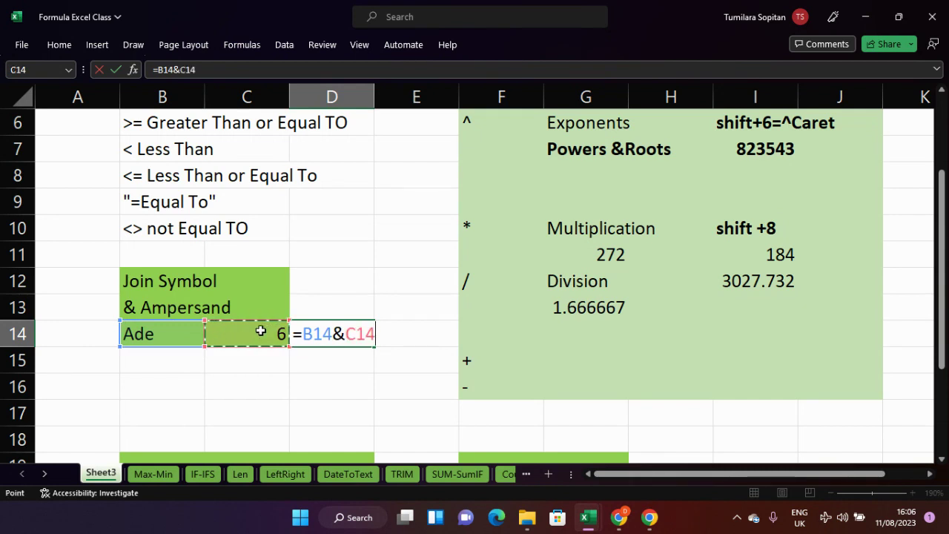
{"action": "key", "text": "Return"}
{"action": "left_click", "coordinate": [260, 365]}
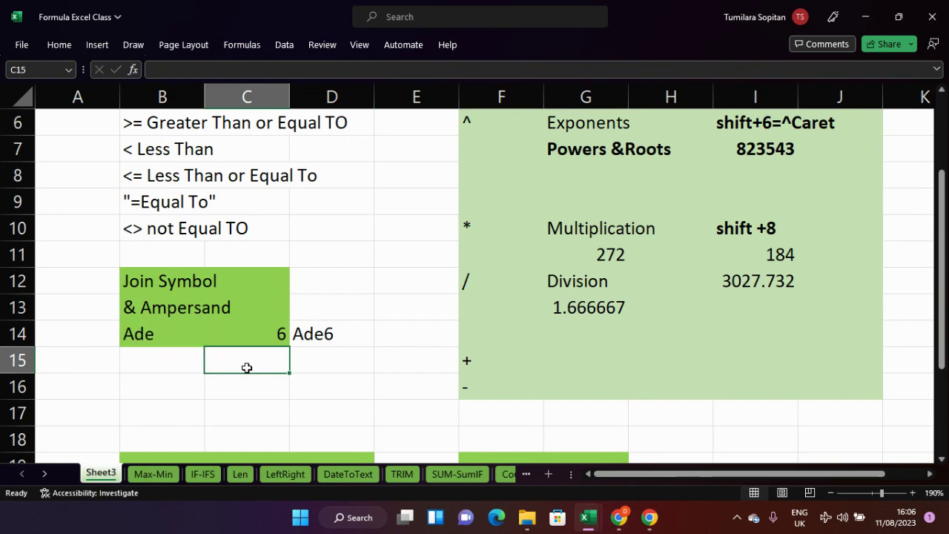
- Go to the Max-Min sheet showing the employee salary table
{"action": "scroll", "coordinate": [245, 369], "scroll_direction": "down", "scroll_amount": 1}
{"action": "scroll", "coordinate": [244, 366], "scroll_direction": "up", "scroll_amount": 2}
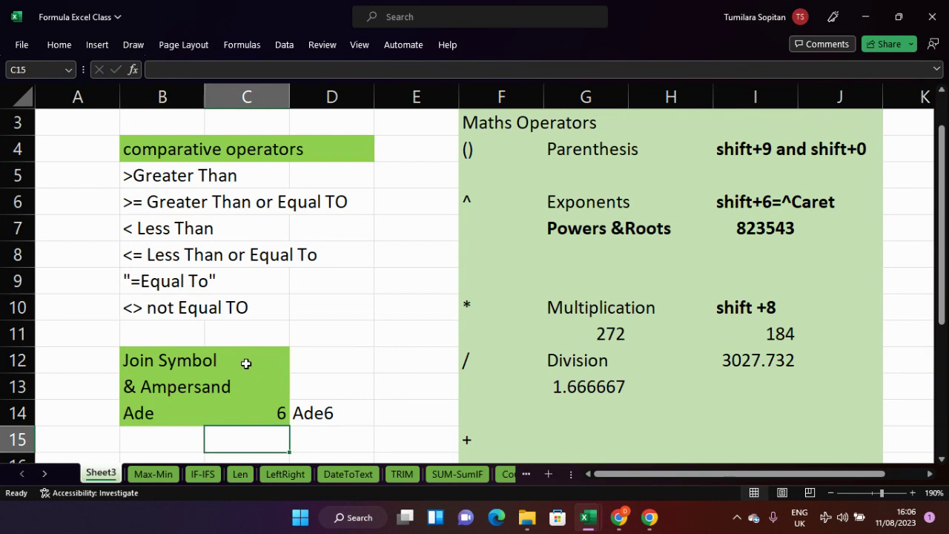
{"action": "left_click", "coordinate": [156, 474]}
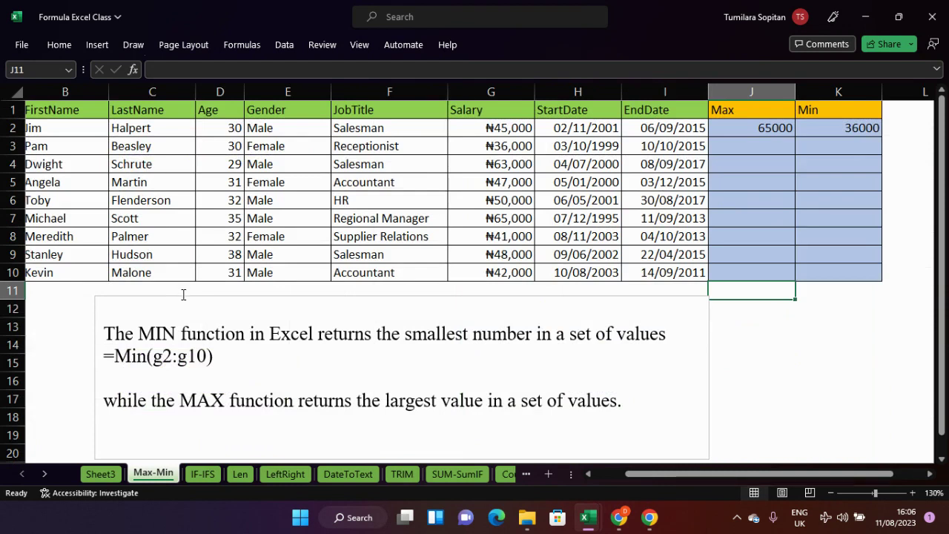
- Zoom to 145%, delete the 65000 and 36000 results in J2:K2, and begin a formula in J2
{"action": "scroll", "coordinate": [182, 295], "scroll_direction": "up", "scroll_amount": 1}
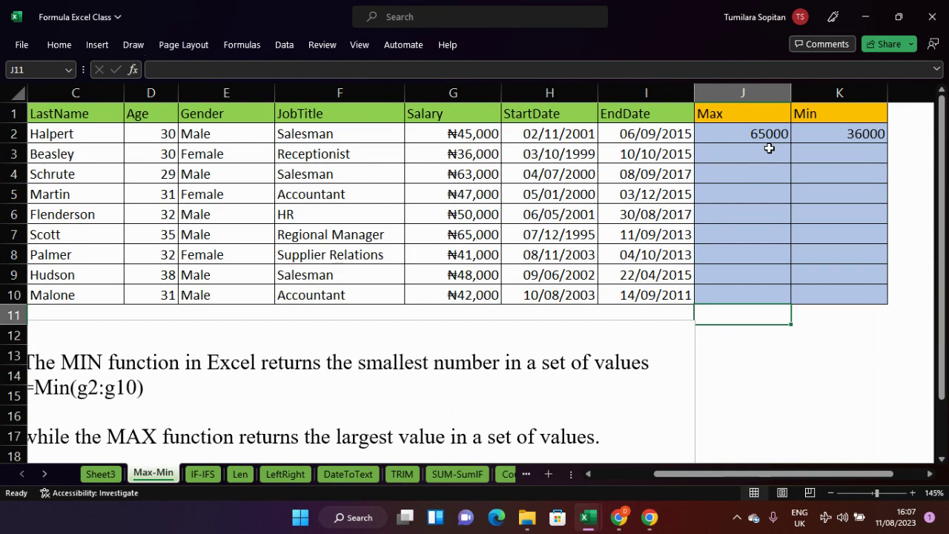
{"action": "left_click_drag", "start_coordinate": [770, 134], "coordinate": [849, 133]}
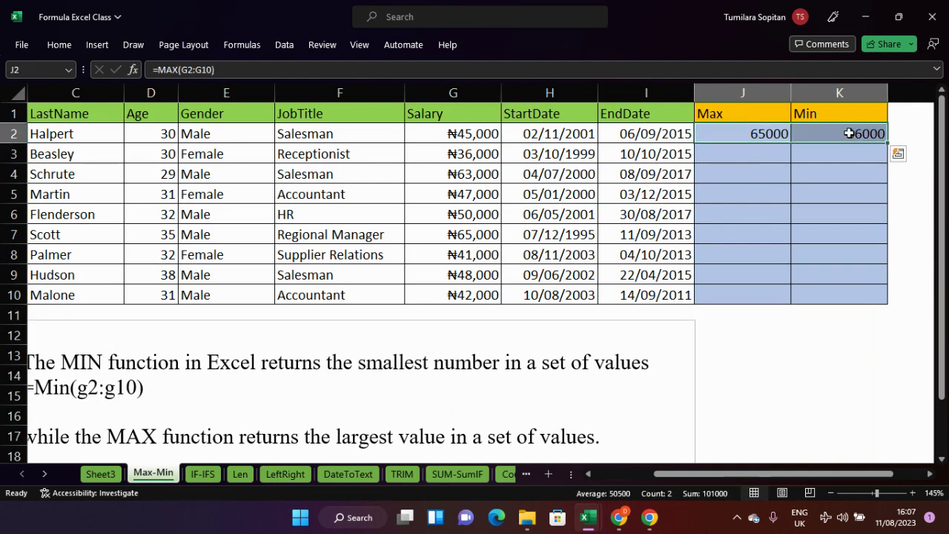
{"action": "key", "text": "Delete"}
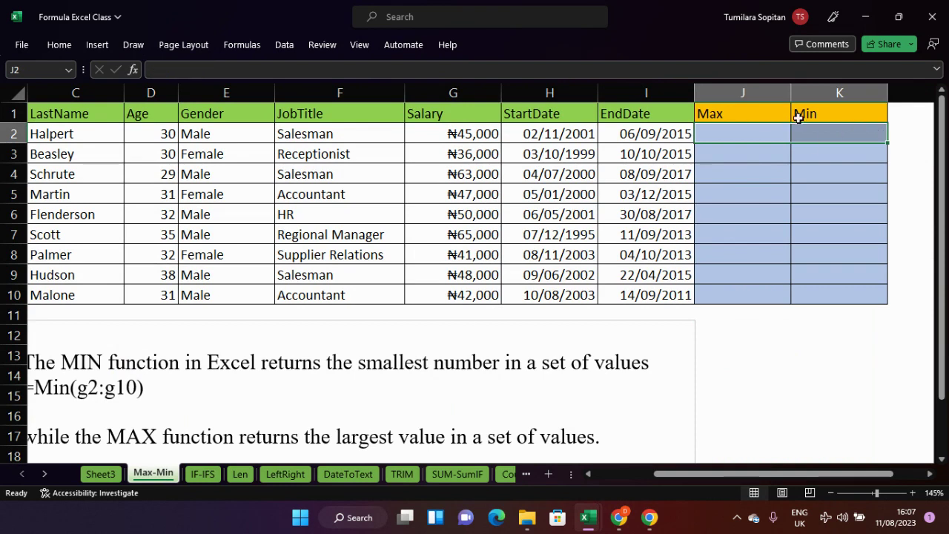
{"action": "left_click", "coordinate": [752, 134]}
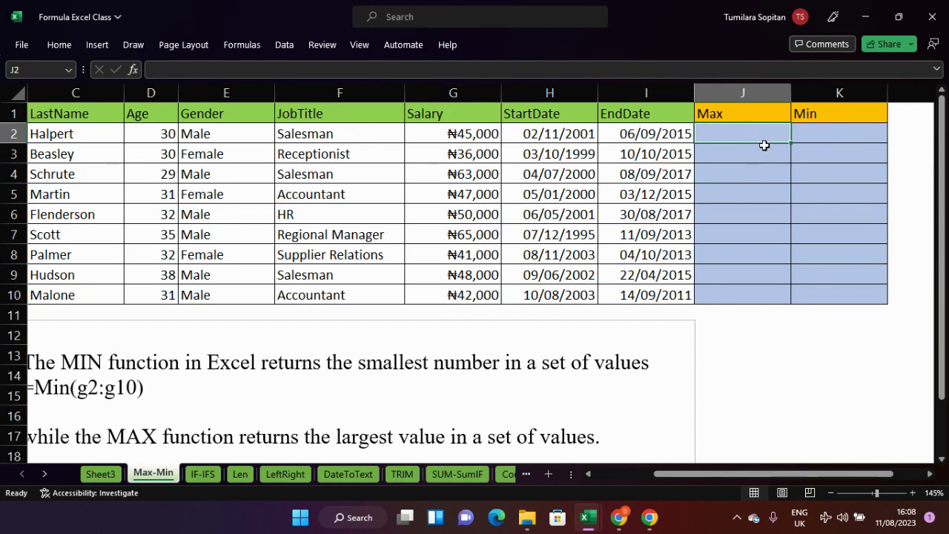
{"action": "left_click", "coordinate": [813, 128]}
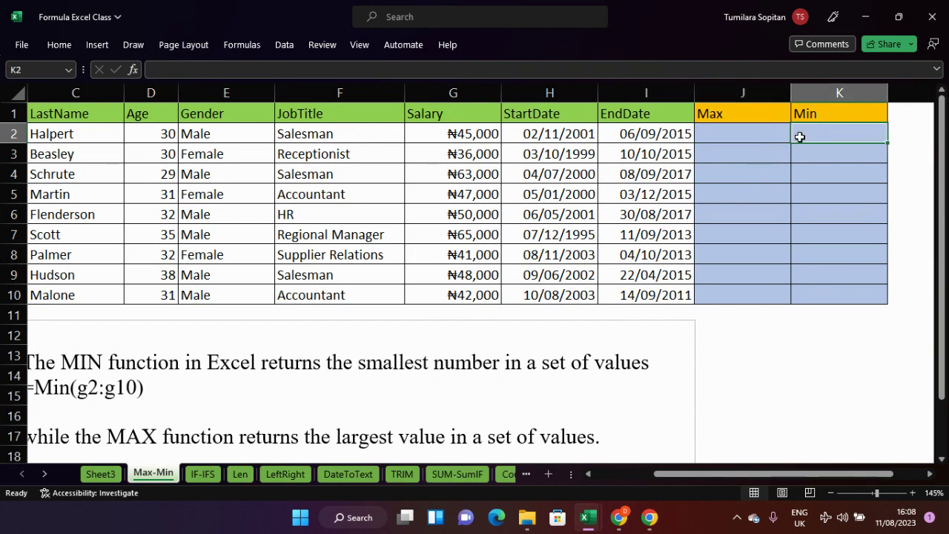
{"action": "left_click", "coordinate": [760, 138]}
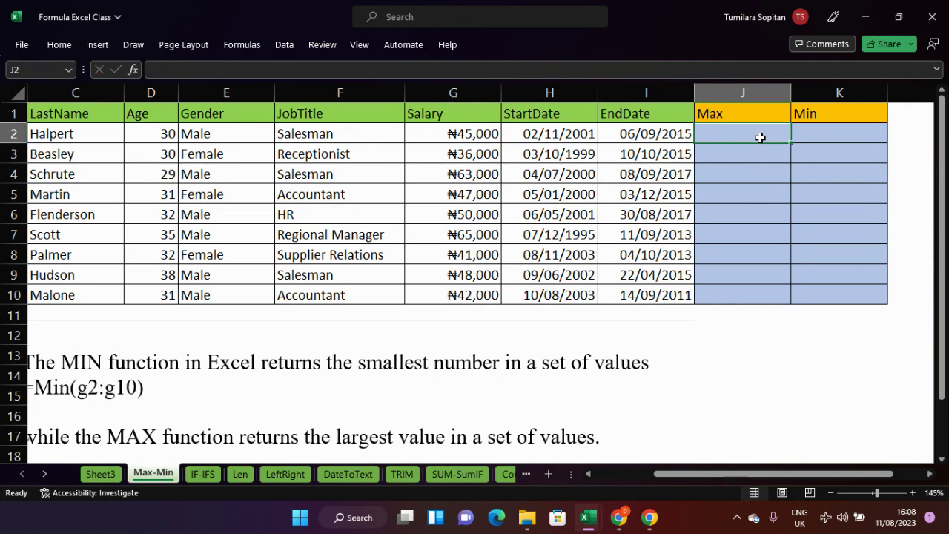
{"action": "type", "text": "="}
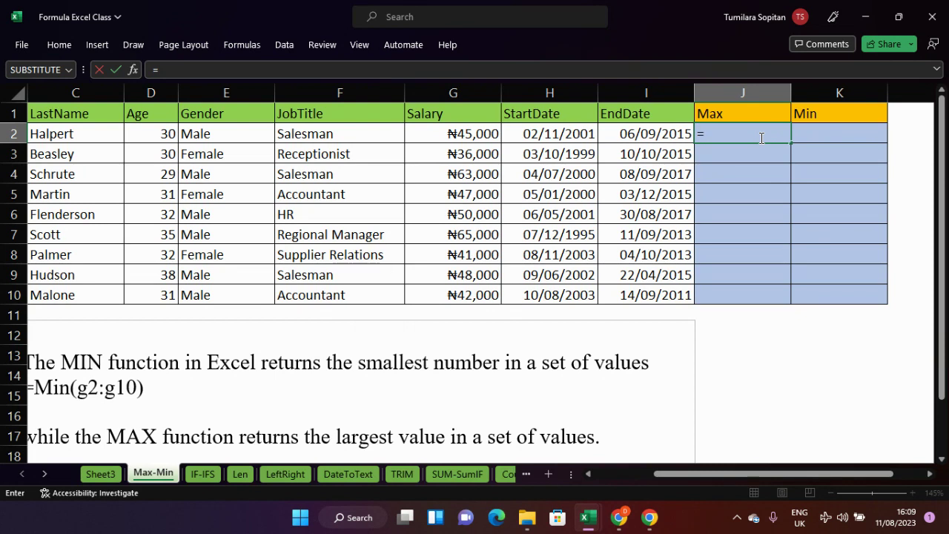
- Enter =MAX(D2:D10) in J2 so it returns the highest age, 38, and verify the formula
{"action": "type", "text": "max"}
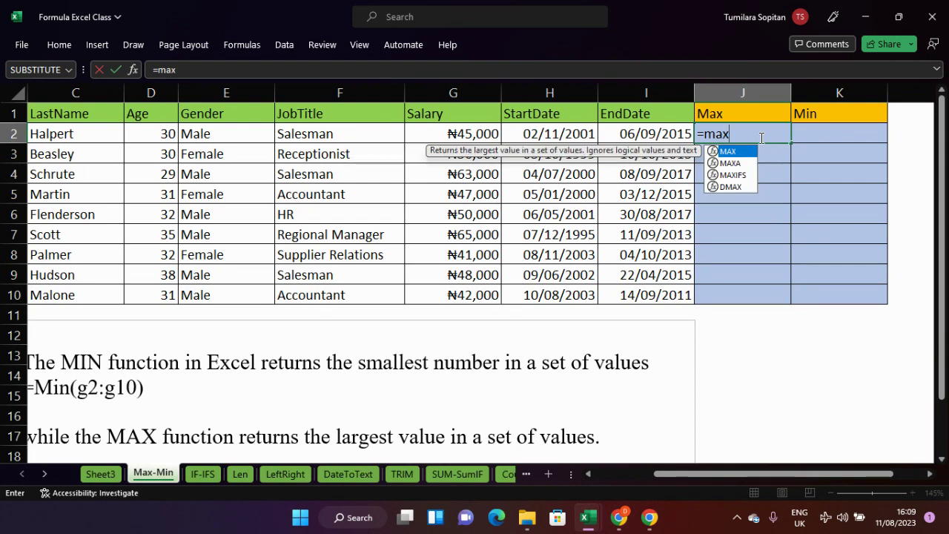
{"action": "key", "text": "Tab"}
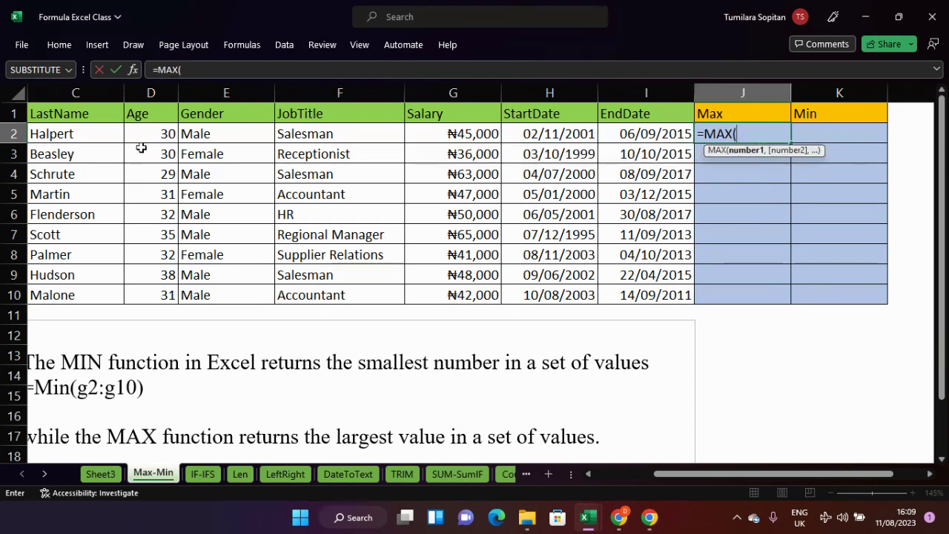
{"action": "left_click_drag", "start_coordinate": [145, 133], "coordinate": [159, 290]}
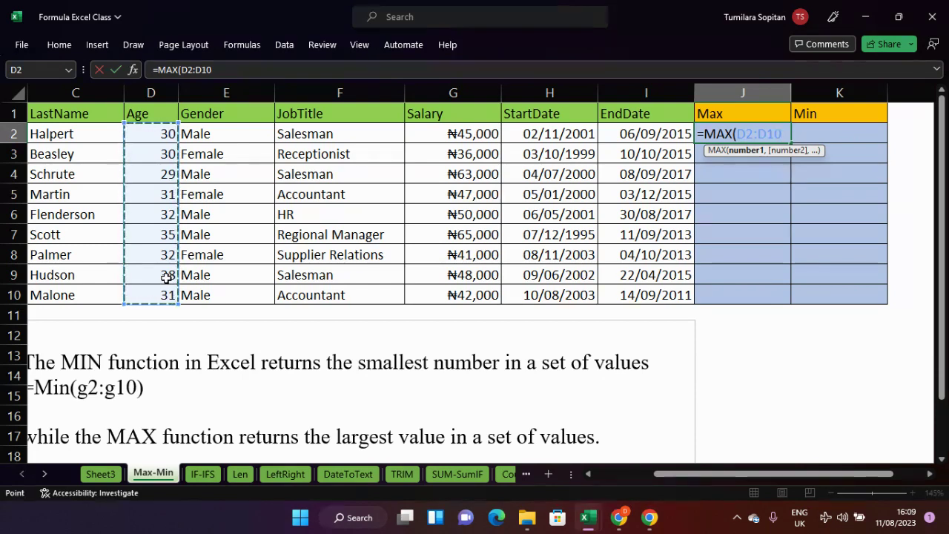
{"action": "key", "text": "Return"}
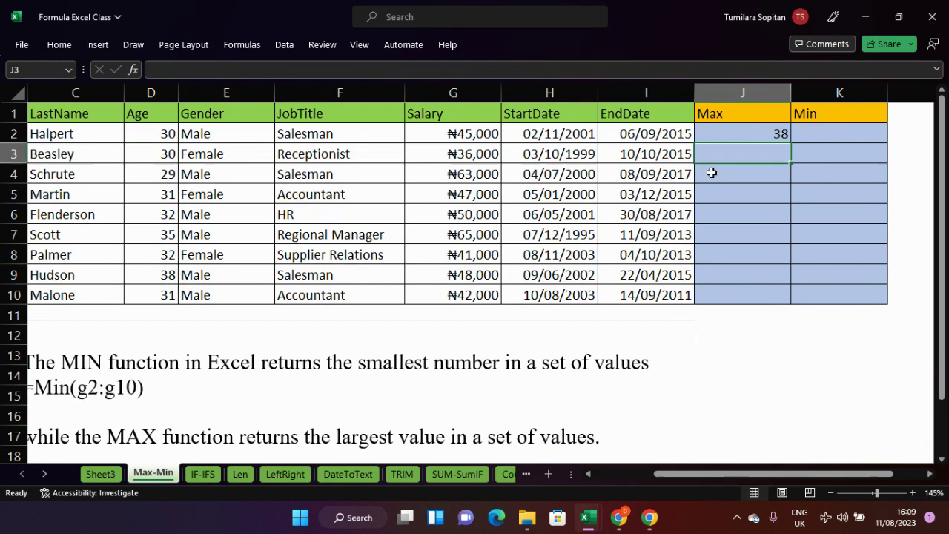
{"action": "left_click", "coordinate": [742, 127]}
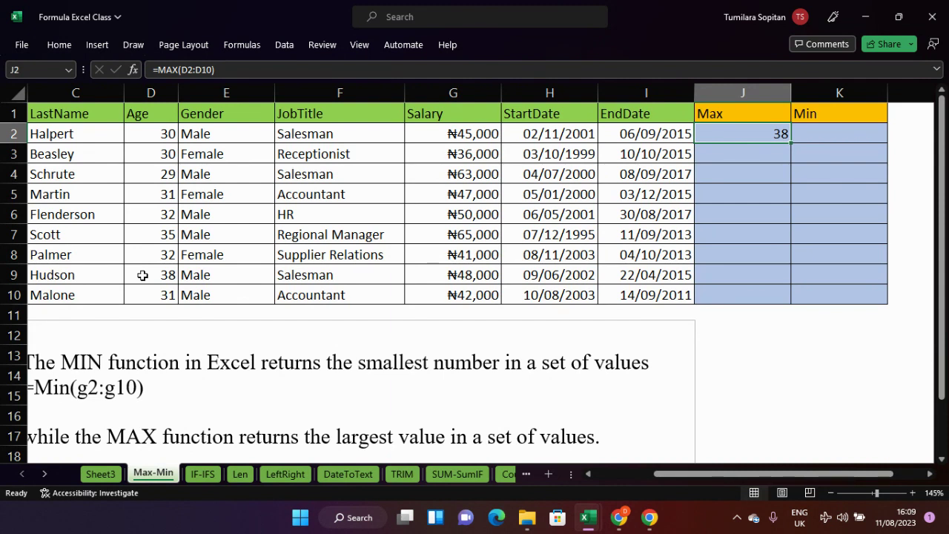
- Enter =MIN(D2:D10) in K2 for the lowest age, 29, then switch to the IF-IFS sheet
{"action": "left_click", "coordinate": [813, 133]}
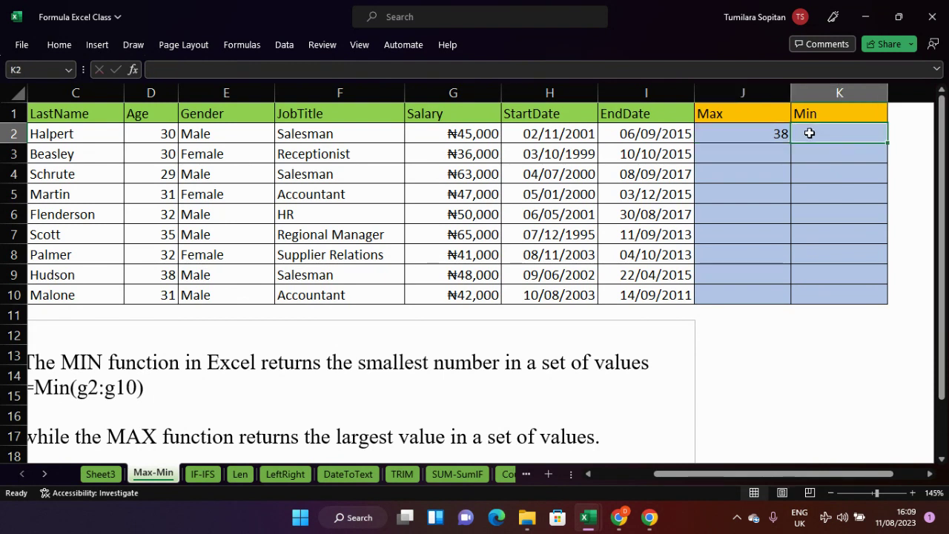
{"action": "type", "text": "=min"}
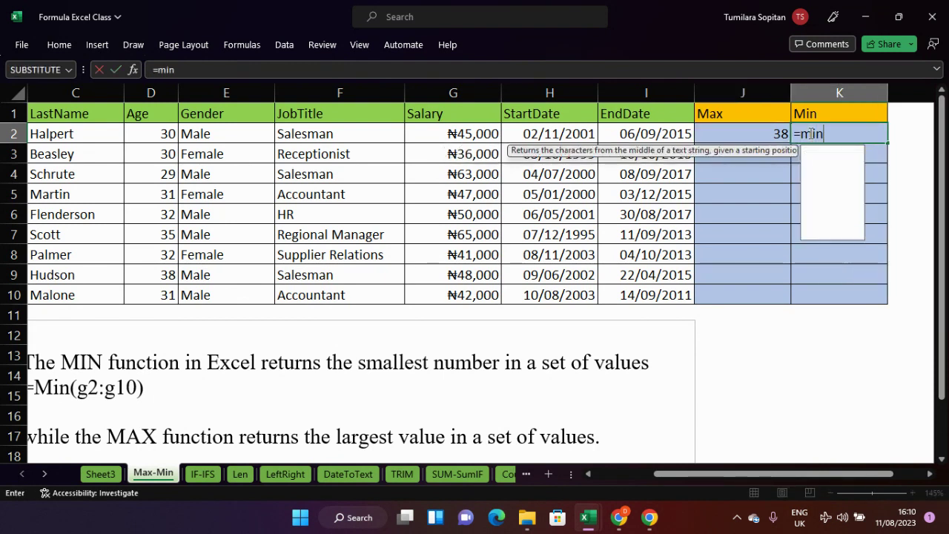
{"action": "key", "text": "Tab"}
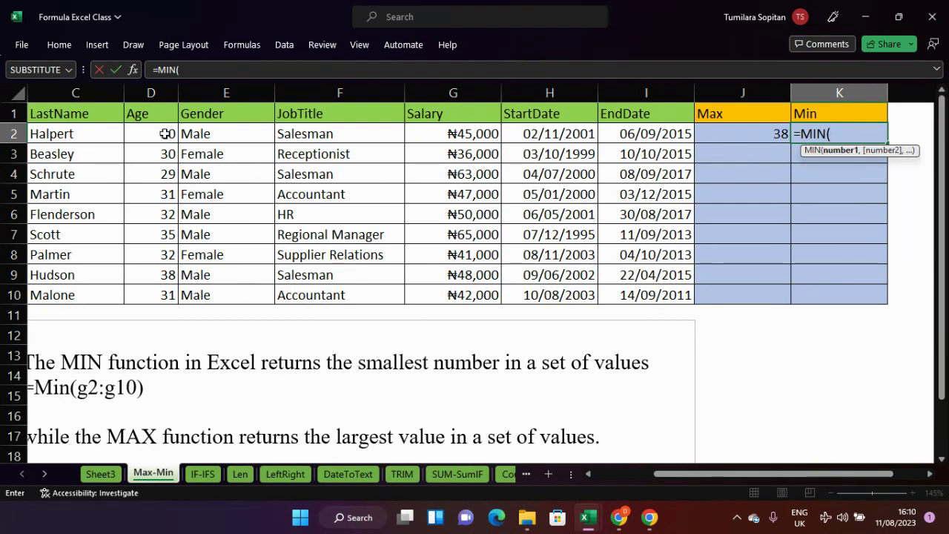
{"action": "left_click_drag", "start_coordinate": [164, 132], "coordinate": [162, 298]}
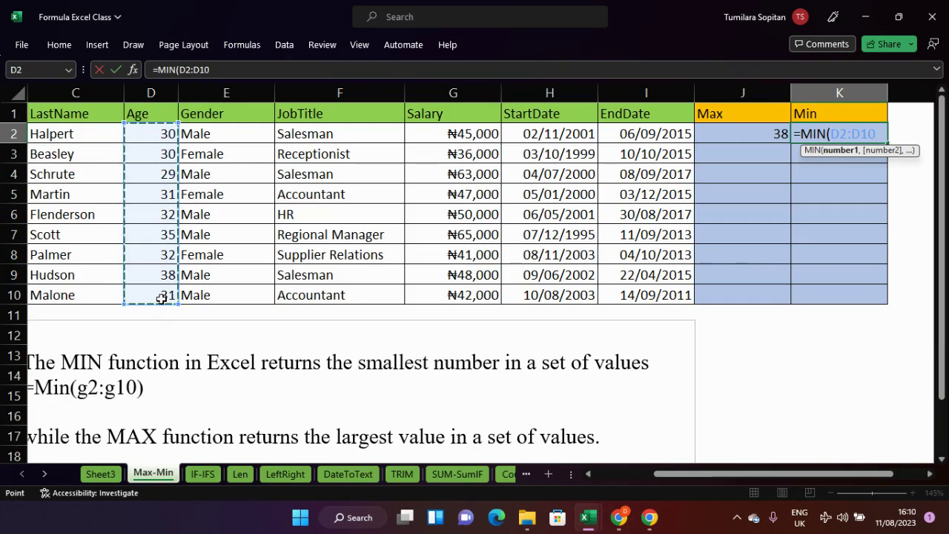
{"action": "key", "text": "Return"}
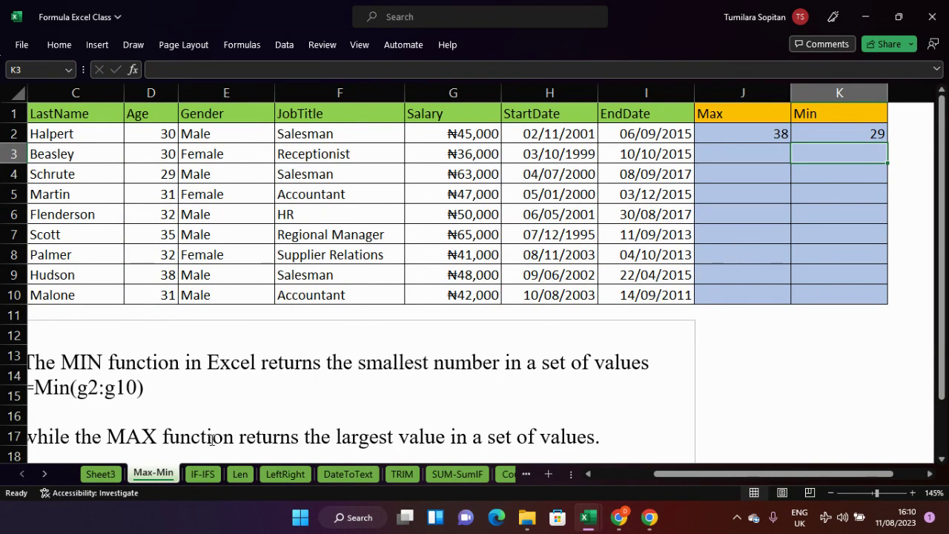
{"action": "left_click", "coordinate": [208, 479]}
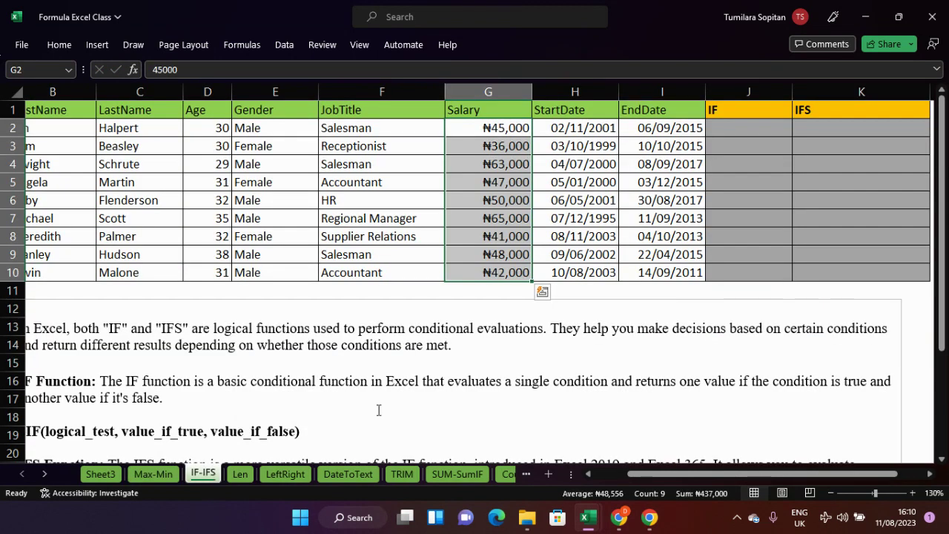
- Clear the salary column selection, look over the notes, and start a formula in J2 with =
{"action": "left_click", "coordinate": [682, 288]}
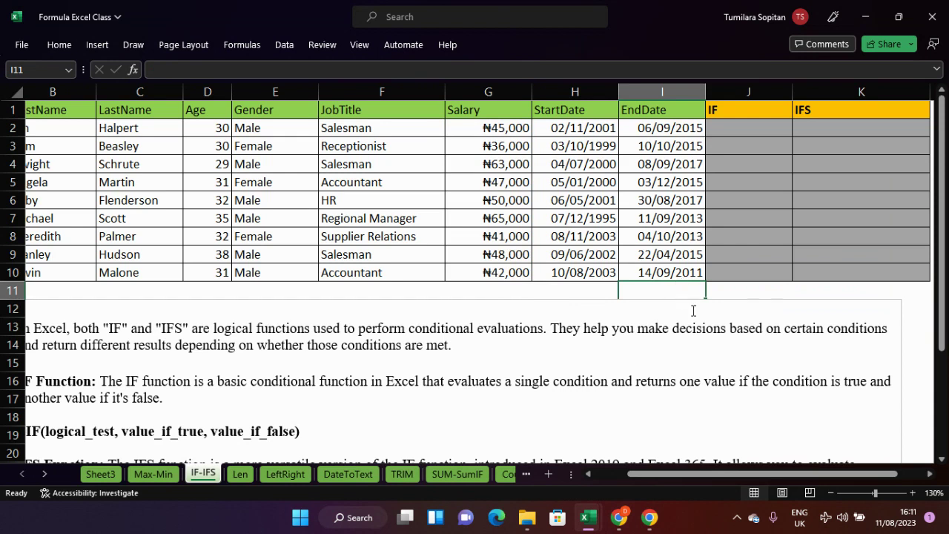
{"action": "scroll", "coordinate": [693, 310], "scroll_direction": "down", "scroll_amount": 1}
{"action": "scroll", "coordinate": [693, 310], "scroll_direction": "up", "scroll_amount": 1}
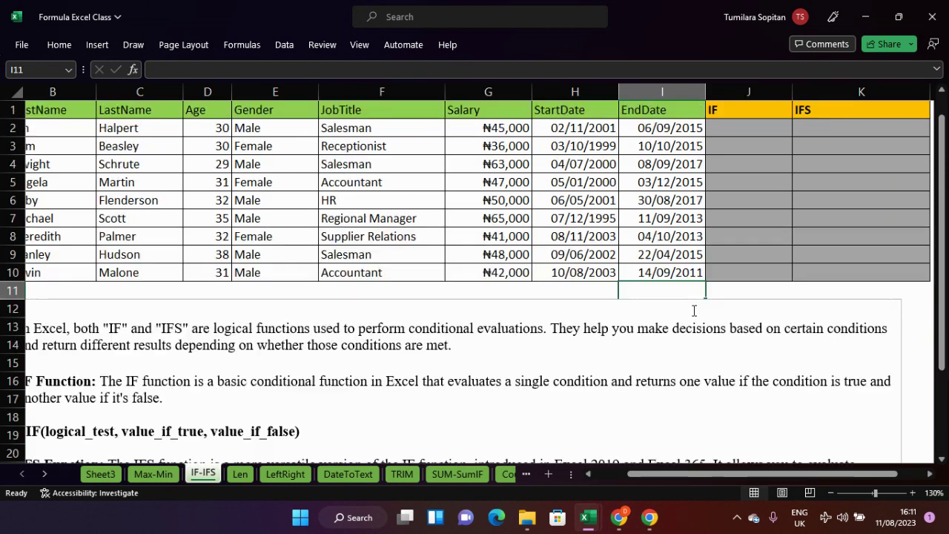
{"action": "left_click", "coordinate": [757, 127]}
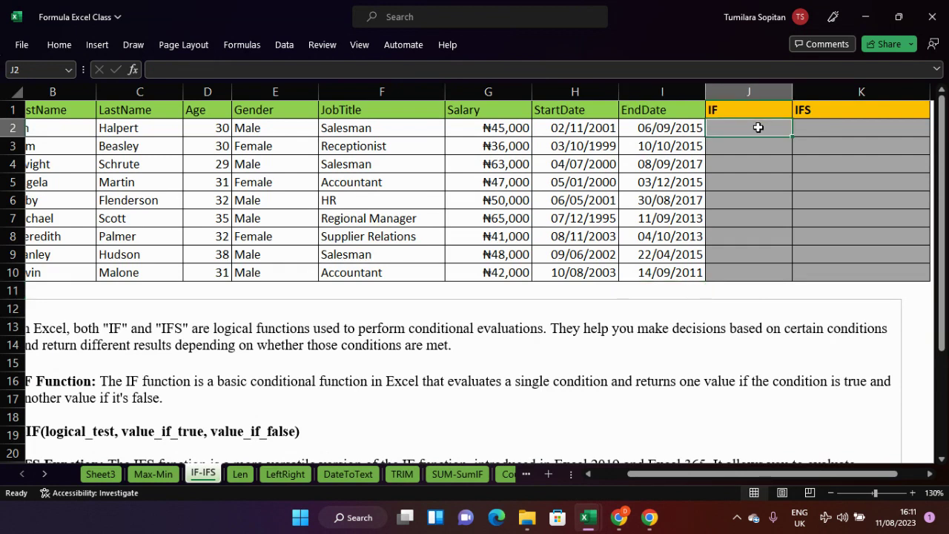
{"action": "type", "text": "="}
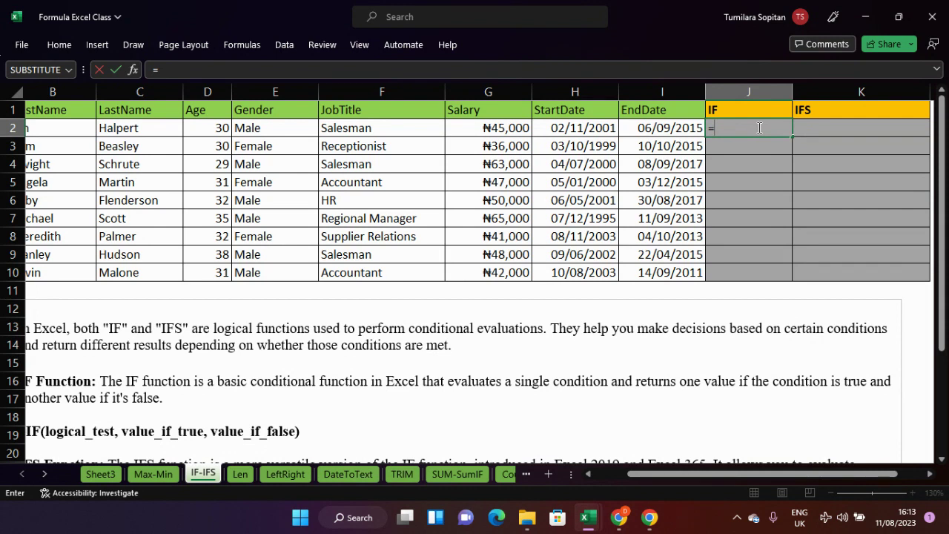
{"action": "key", "text": "BackSpace"}
{"action": "type", "text": "="}
{"action": "scroll", "coordinate": [757, 180], "scroll_direction": "down", "scroll_amount": 4}
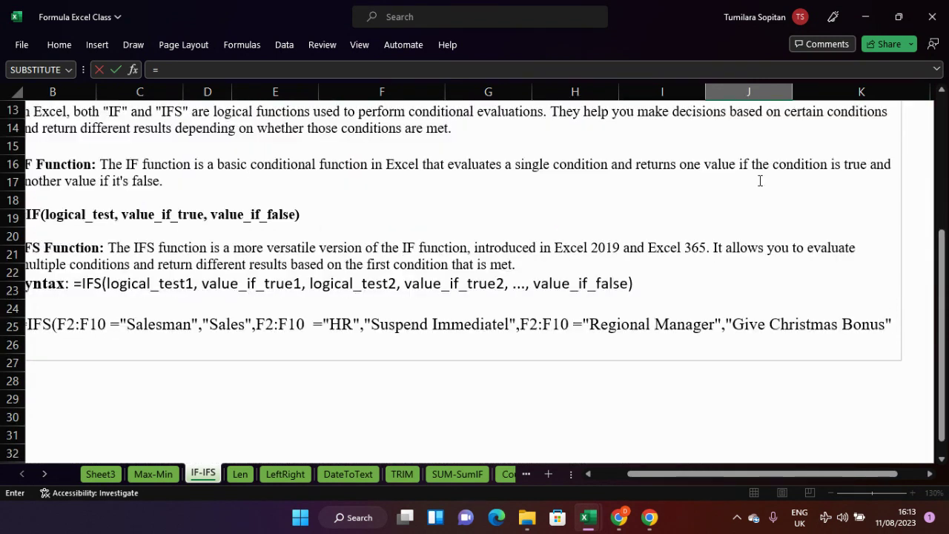
{"action": "scroll", "coordinate": [759, 181], "scroll_direction": "up", "scroll_amount": 4}
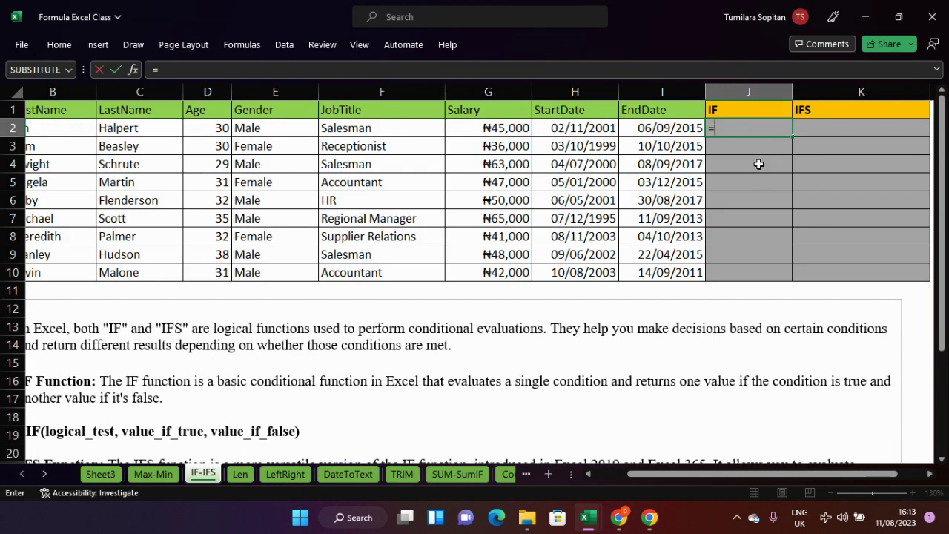
{"action": "key", "text": "BackSpace"}
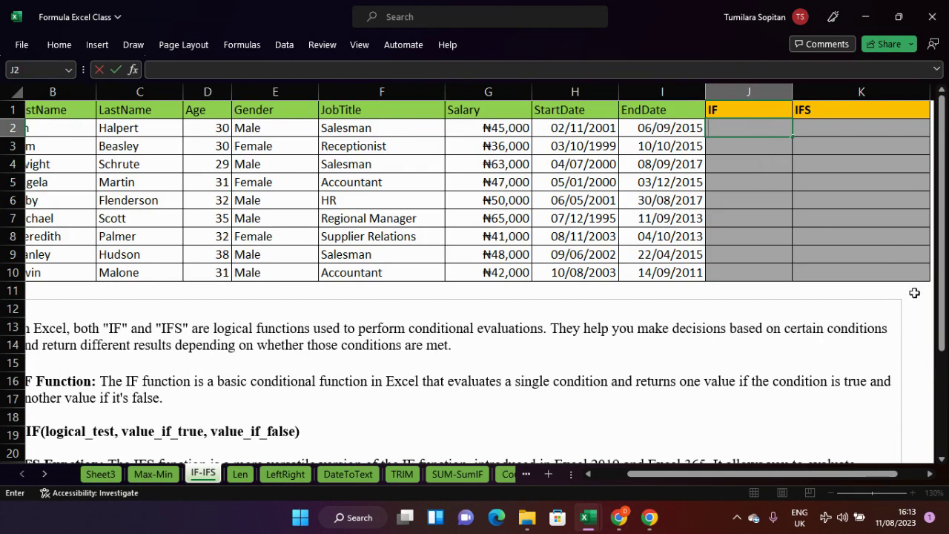
{"action": "left_click", "coordinate": [914, 293]}
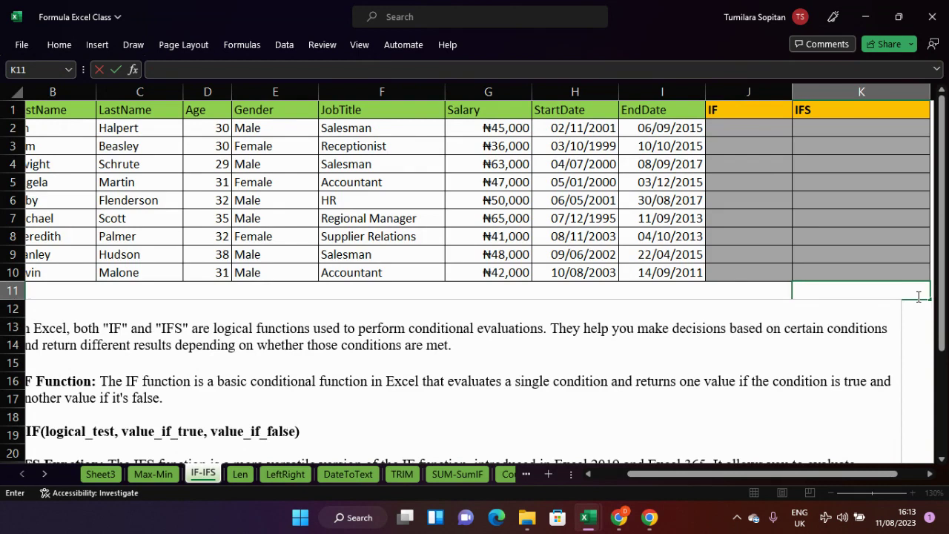
{"action": "scroll", "coordinate": [904, 359], "scroll_direction": "down", "scroll_amount": 4}
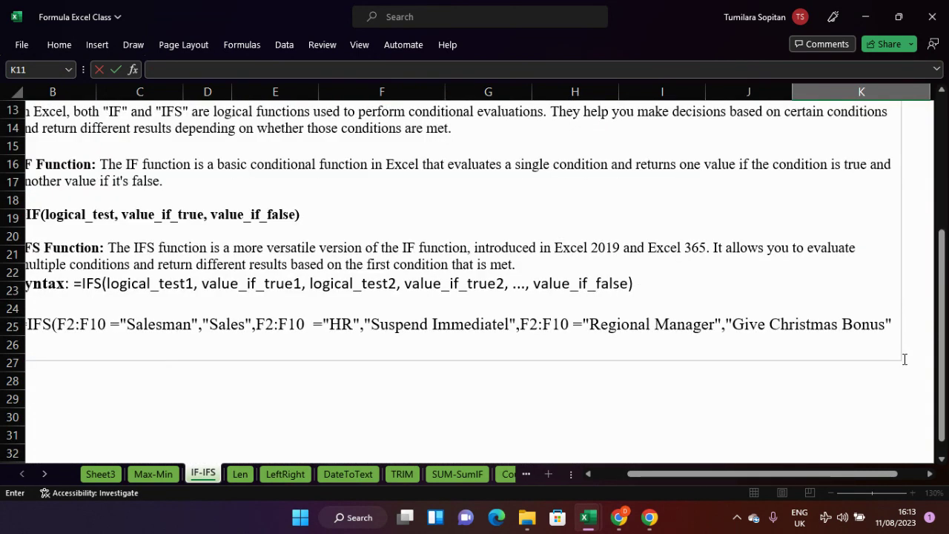
{"action": "scroll", "coordinate": [904, 359], "scroll_direction": "up", "scroll_amount": 4}
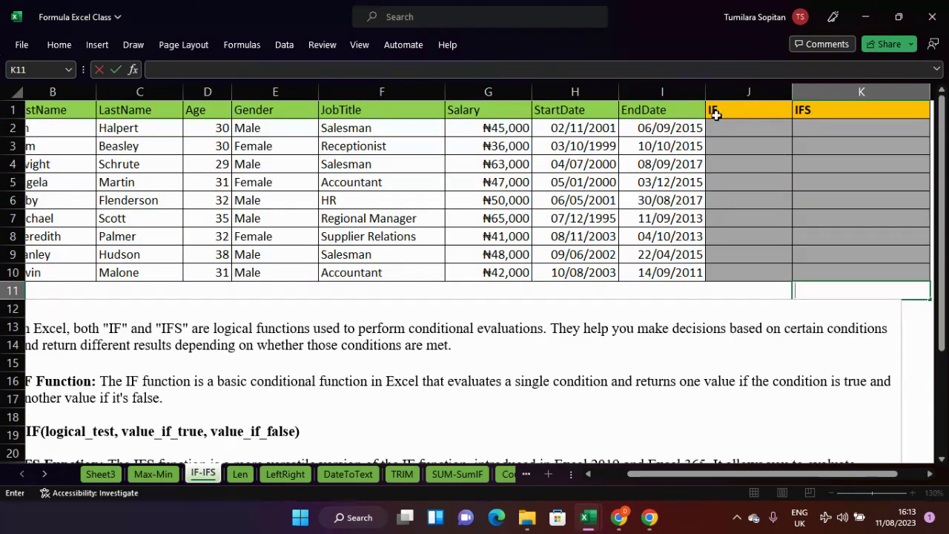
{"action": "left_click", "coordinate": [759, 128]}
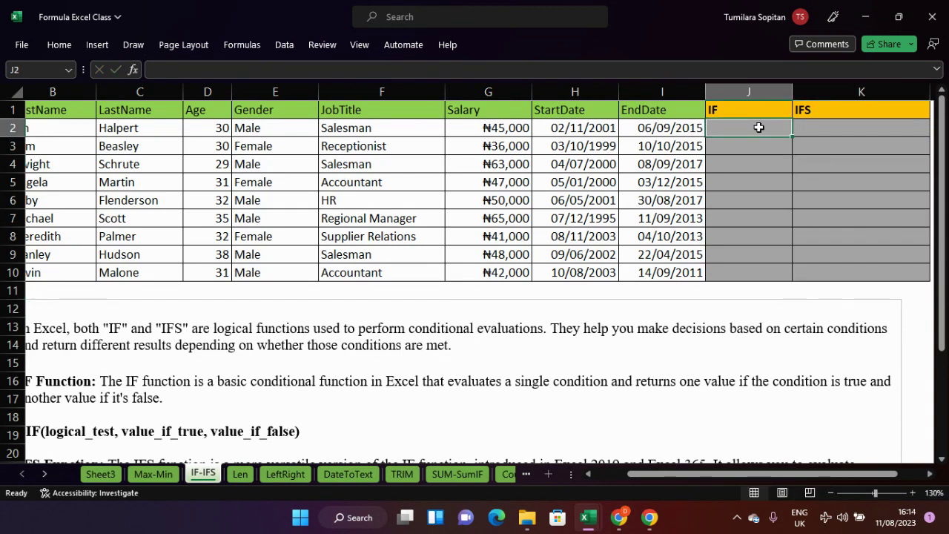
{"action": "type", "text": "="}
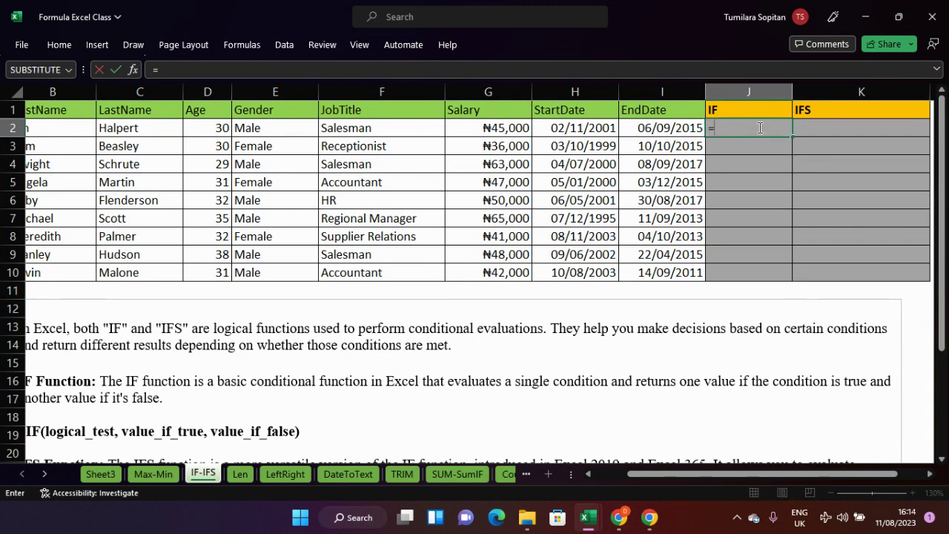
- Build the partial formula =IF(G2>=35,000 in J2, testing whether salary G2 is at least 35,000
{"action": "type", "text": "if"}
{"action": "key", "text": "Tab"}
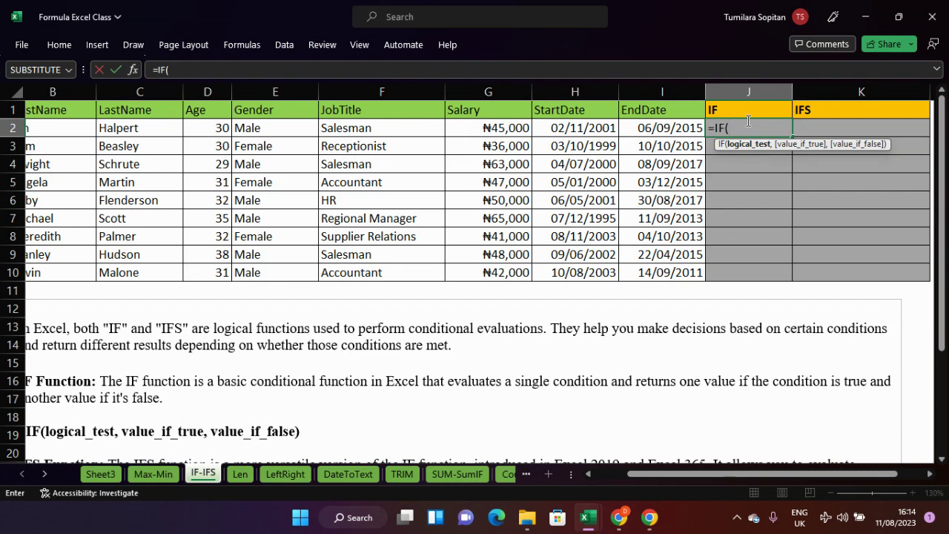
{"action": "type", "text": "g2"}
{"action": "key", "text": "BackSpace"}
{"action": "key", "text": "BackSpace"}
{"action": "left_click", "coordinate": [493, 126]}
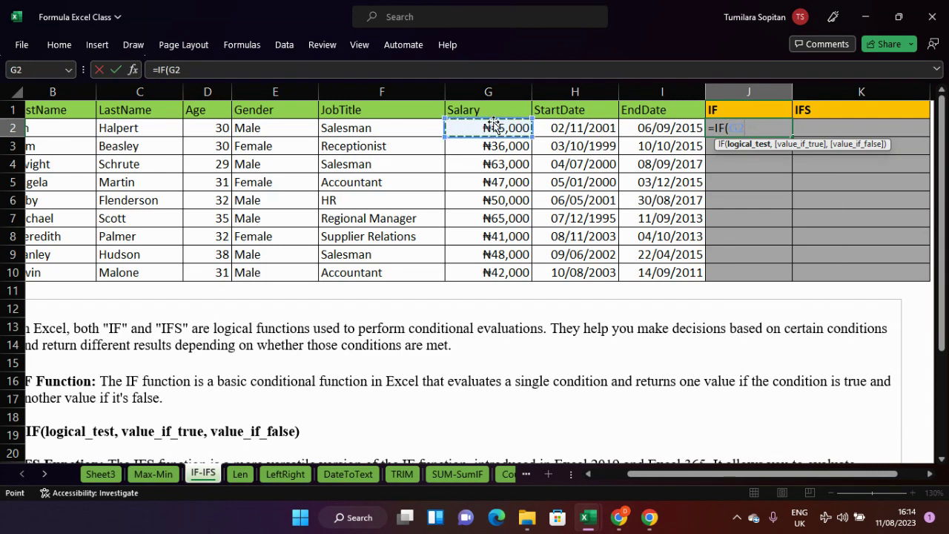
{"action": "type", "text": ">"}
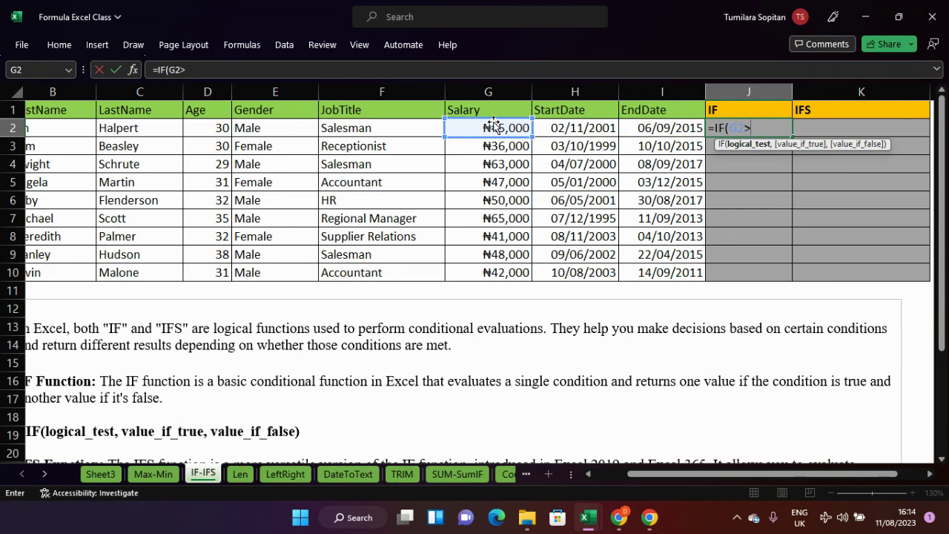
{"action": "type", "text": "="}
{"action": "type", "text": "35"}
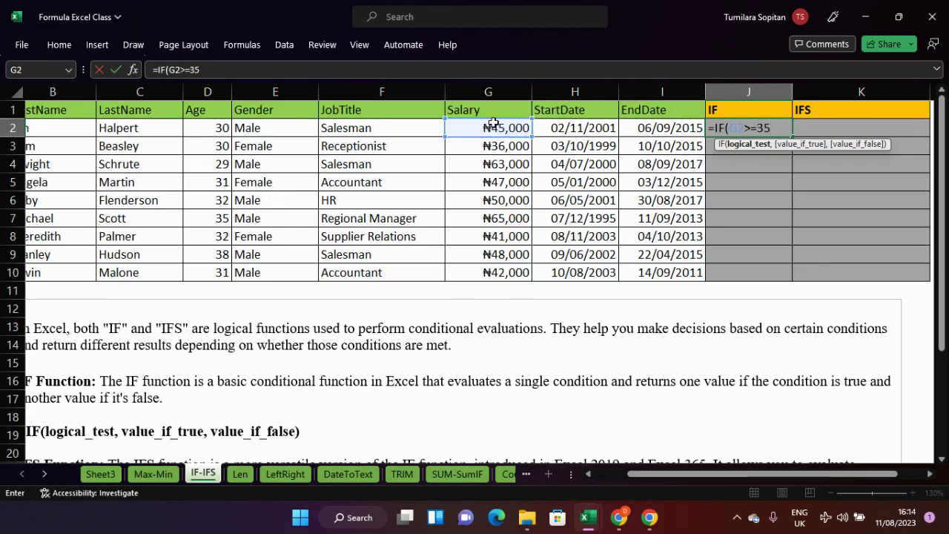
{"action": "type", "text": ",000"}
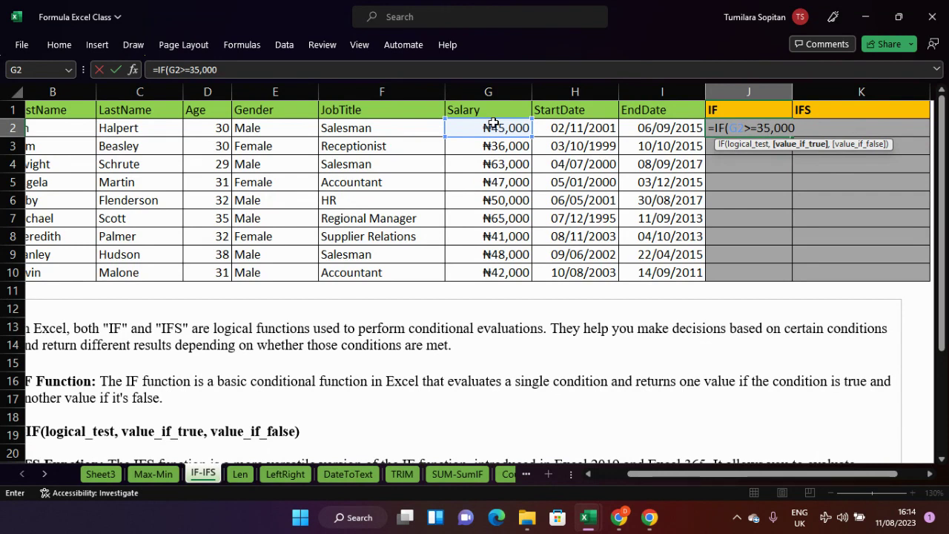
- Add the G2*0.05 and g2*0.03 bonus arguments and submit, triggering the too-many-arguments error
{"action": "type", "text": ","}
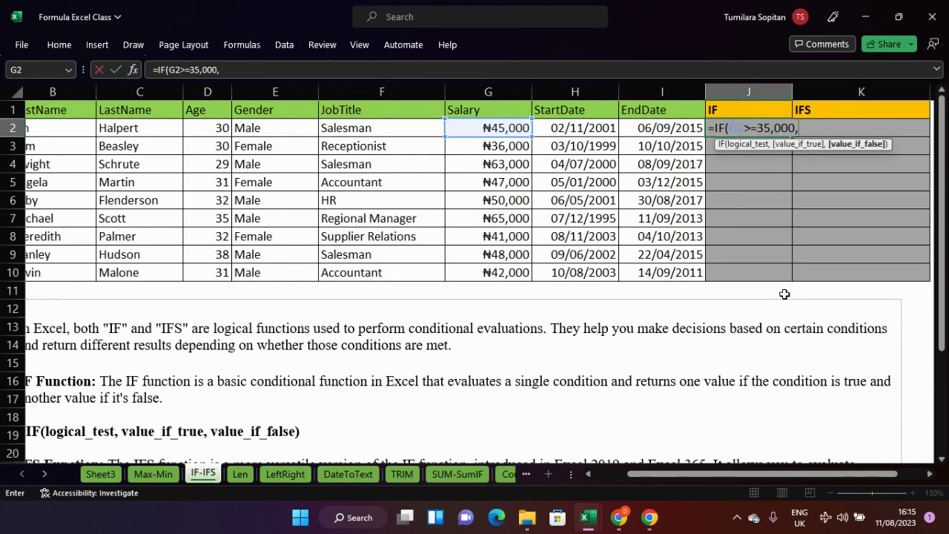
{"action": "type", "text": "G2"}
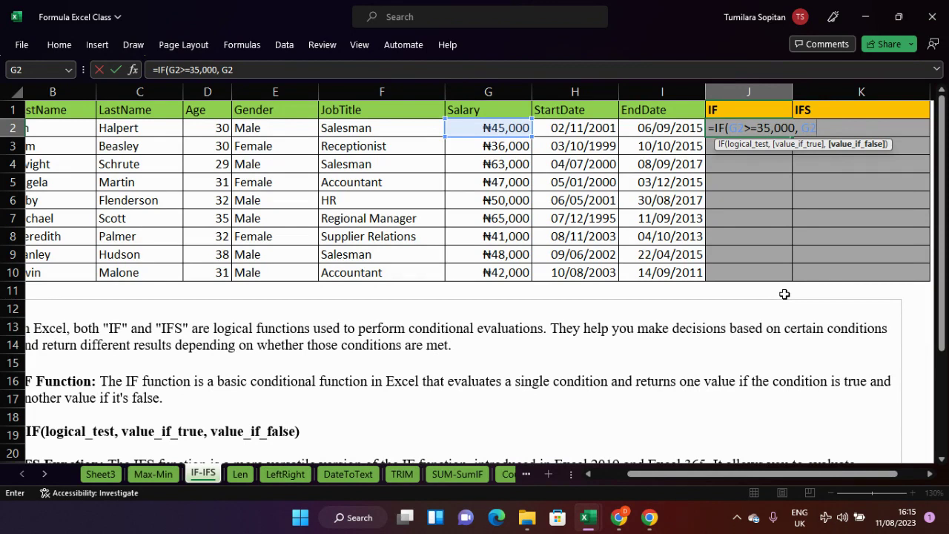
{"action": "type", "text": "*"}
{"action": "type", "text": "0.0"}
{"action": "type", "text": "5"}
{"action": "type", "text": "5"}
{"action": "key", "text": "BackSpace"}
{"action": "key", "text": "BackSpace"}
{"action": "type", "text": "5,"}
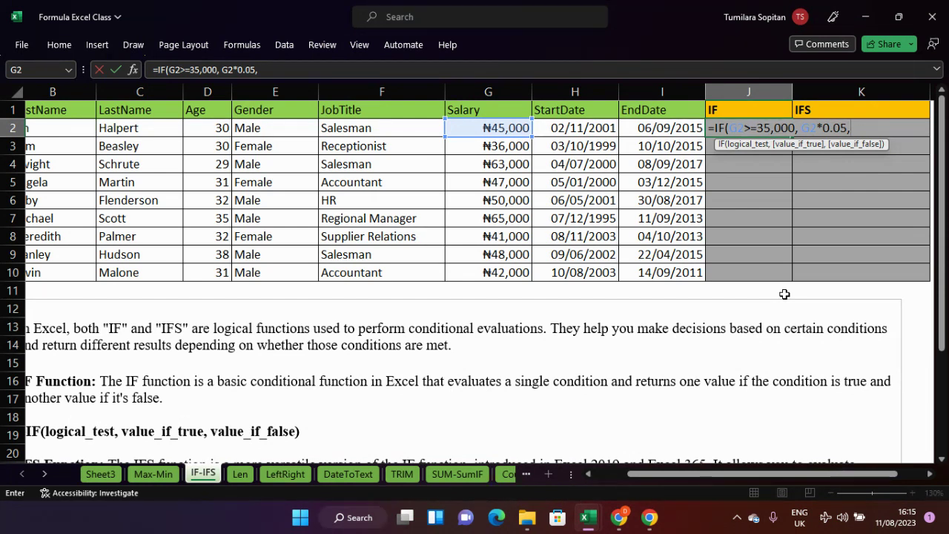
{"action": "type", "text": "g2*0.03"}
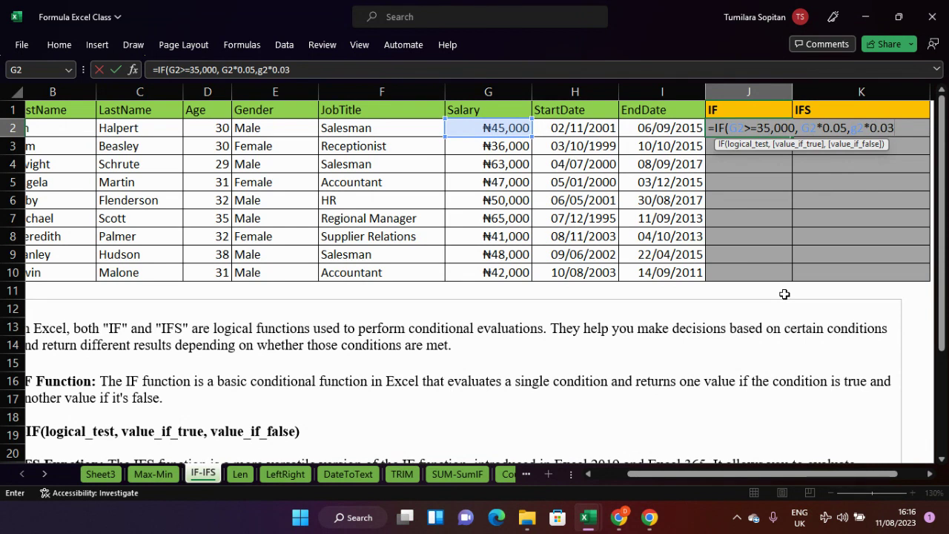
{"action": "key", "text": "Return"}
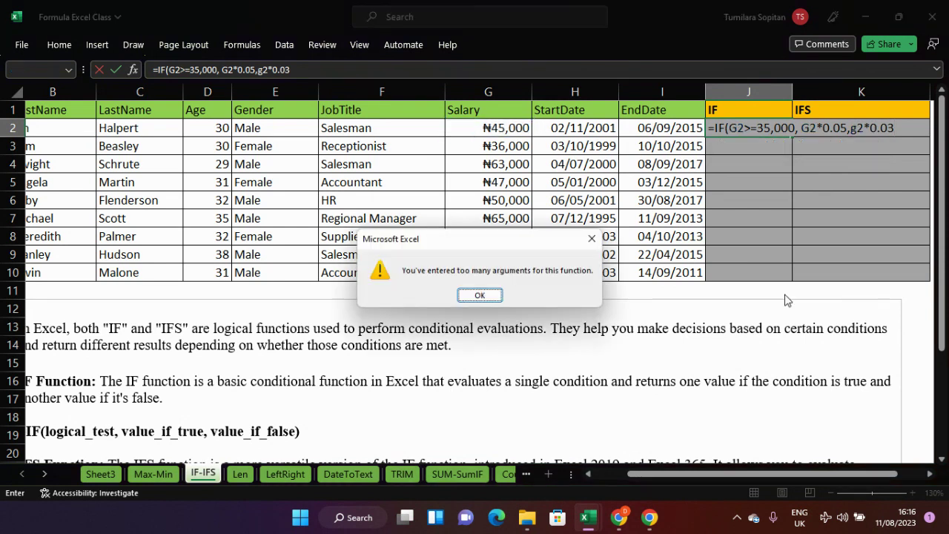
- Dismiss the too-many-arguments error and return to editing J2's IF formula
{"action": "left_click", "coordinate": [586, 238]}
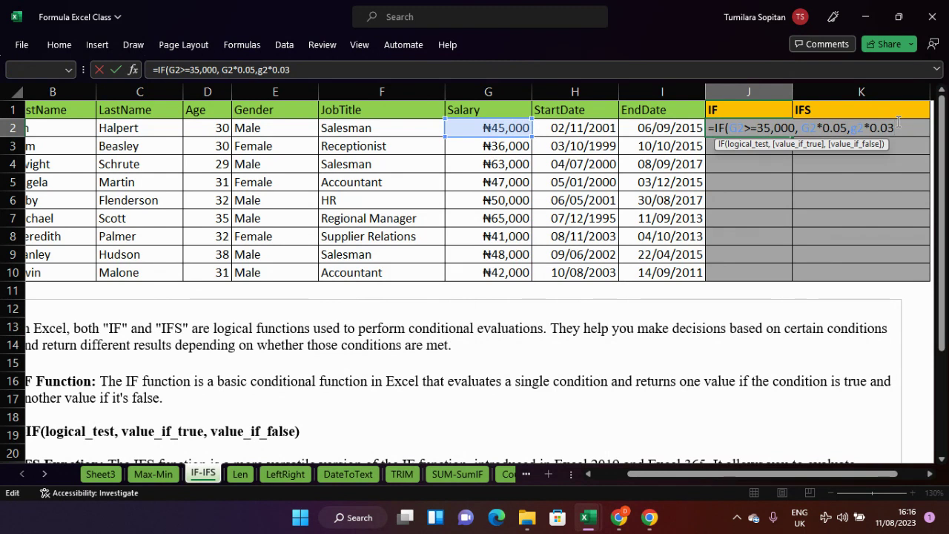
{"action": "key", "text": "Return"}
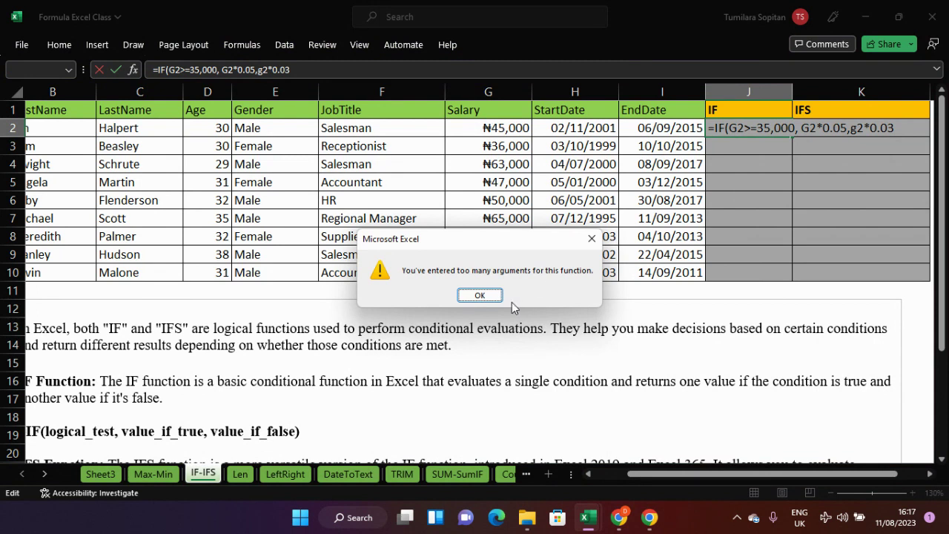
{"action": "key", "text": "Return"}
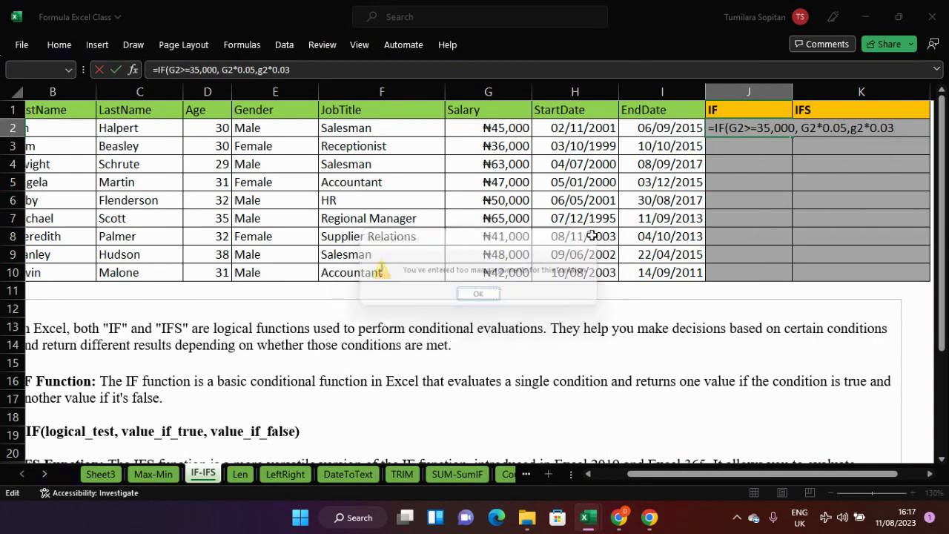
- Change the threshold to 35000 and add the closing parenthesis, so J2 returns 2250
{"action": "left_click", "coordinate": [772, 130]}
{"action": "key", "text": "BackSpace"}
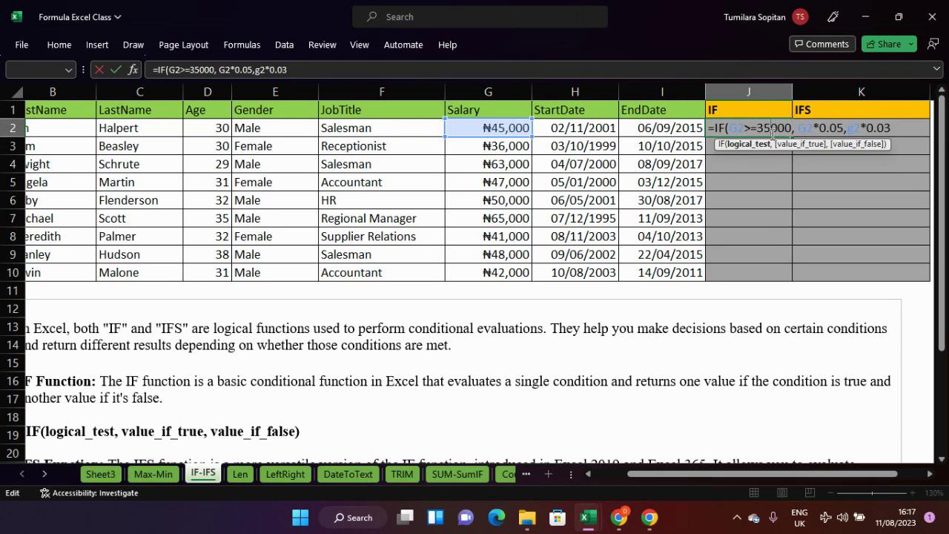
{"action": "left_click", "coordinate": [899, 123]}
{"action": "type", "text": ")"}
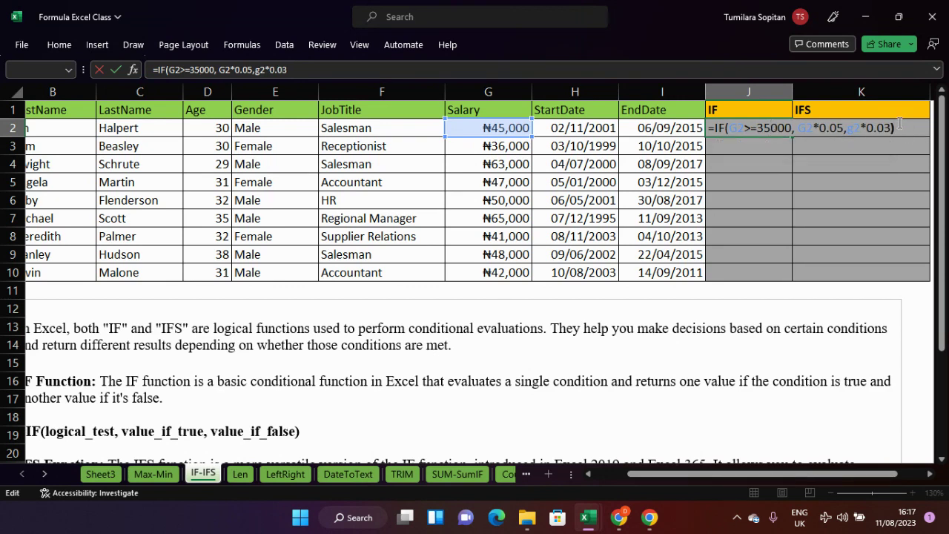
{"action": "key", "text": "Return"}
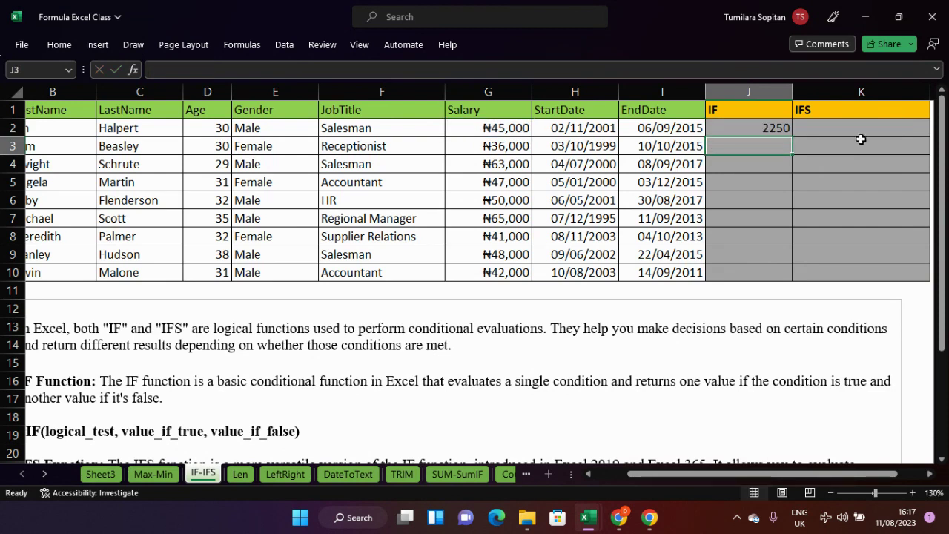
- Fill J2's IF bonus formula down to J10, giving bonuses from 1800 to 3250
{"action": "left_click", "coordinate": [768, 130]}
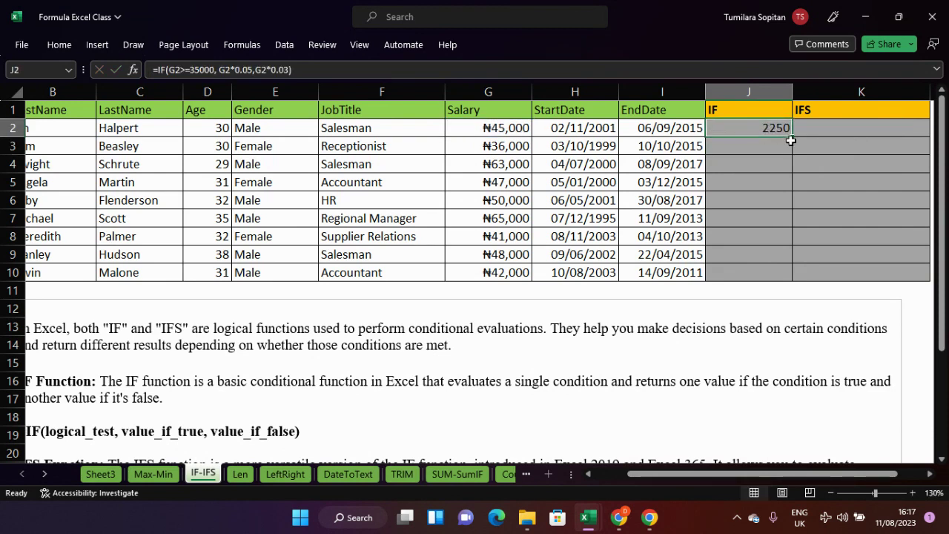
{"action": "left_click_drag", "start_coordinate": [792, 139], "coordinate": [788, 276]}
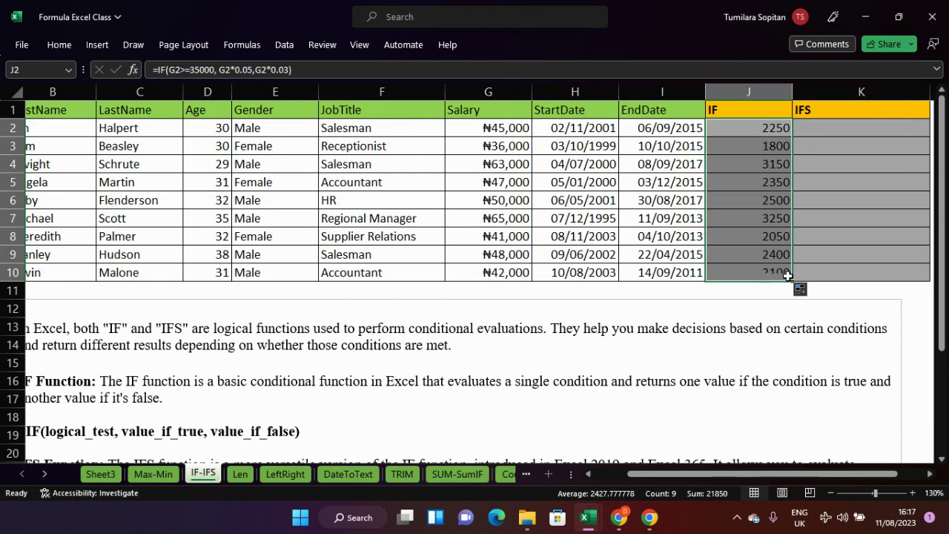
{"action": "left_click", "coordinate": [763, 128]}
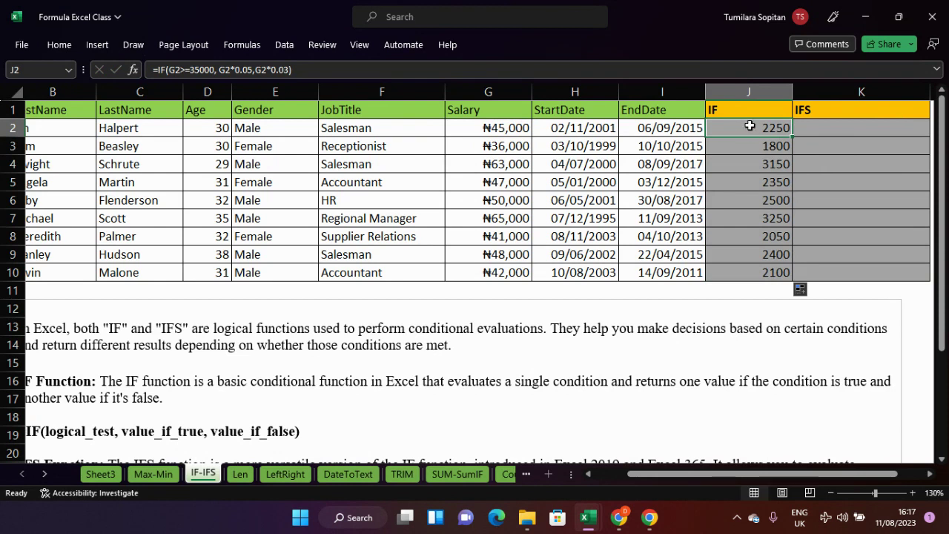
- Apply a light blue-grey background fill to J2:K10 through Format Cells
{"action": "left_click_drag", "start_coordinate": [748, 126], "coordinate": [825, 281]}
{"action": "key", "text": "ctrl+1"}
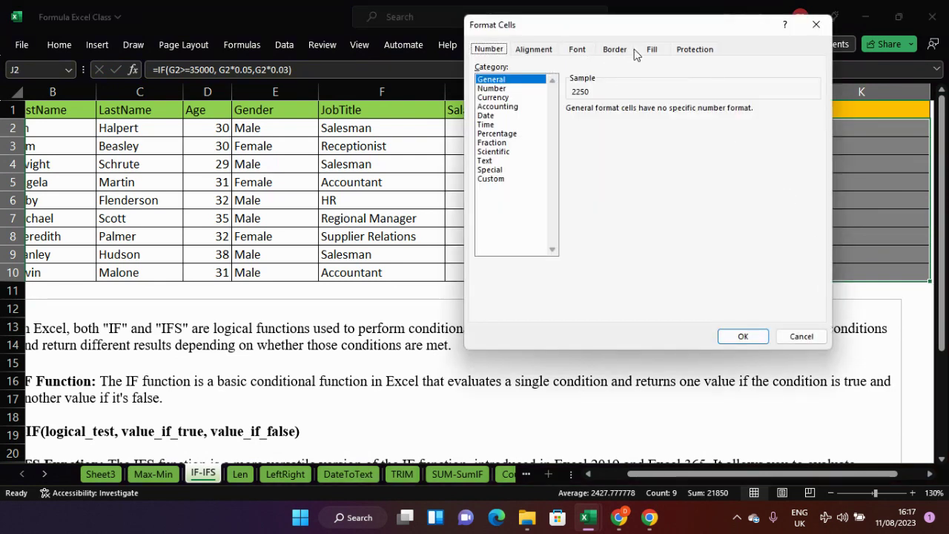
{"action": "left_click", "coordinate": [657, 50]}
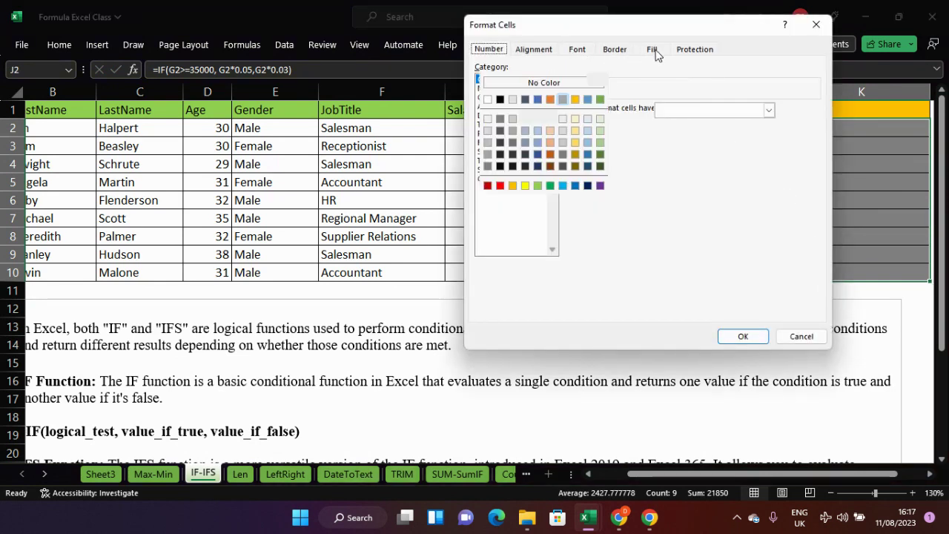
{"action": "left_click", "coordinate": [524, 119]}
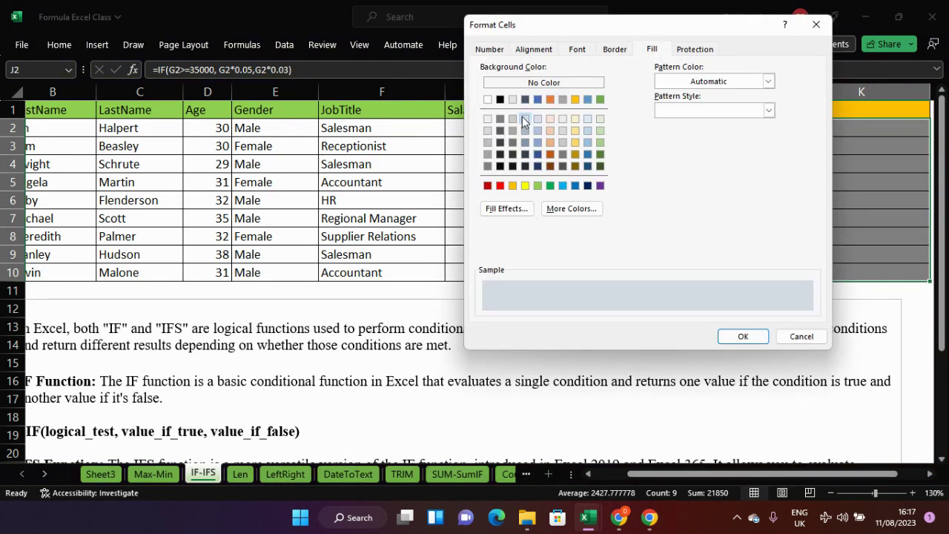
{"action": "left_click", "coordinate": [737, 336]}
{"action": "left_click", "coordinate": [830, 199]}
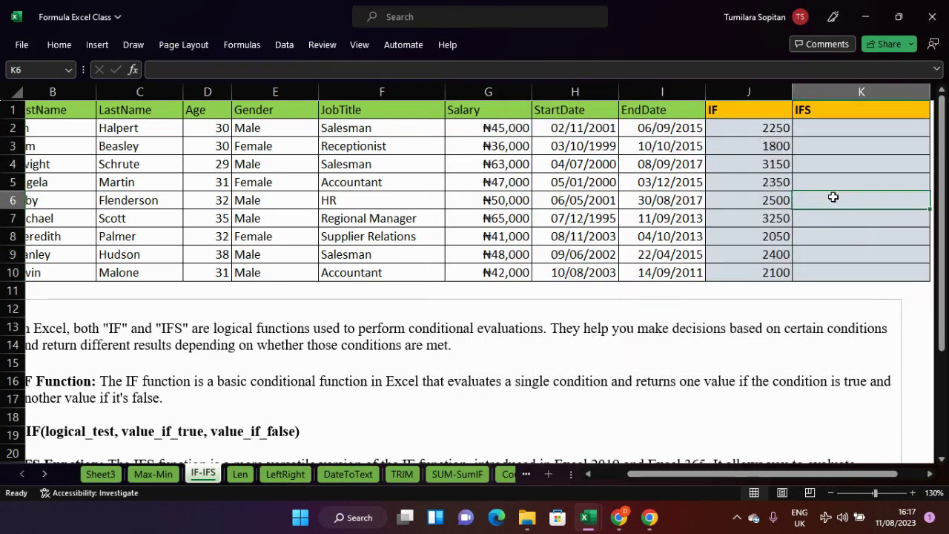
{"action": "left_click", "coordinate": [774, 128]}
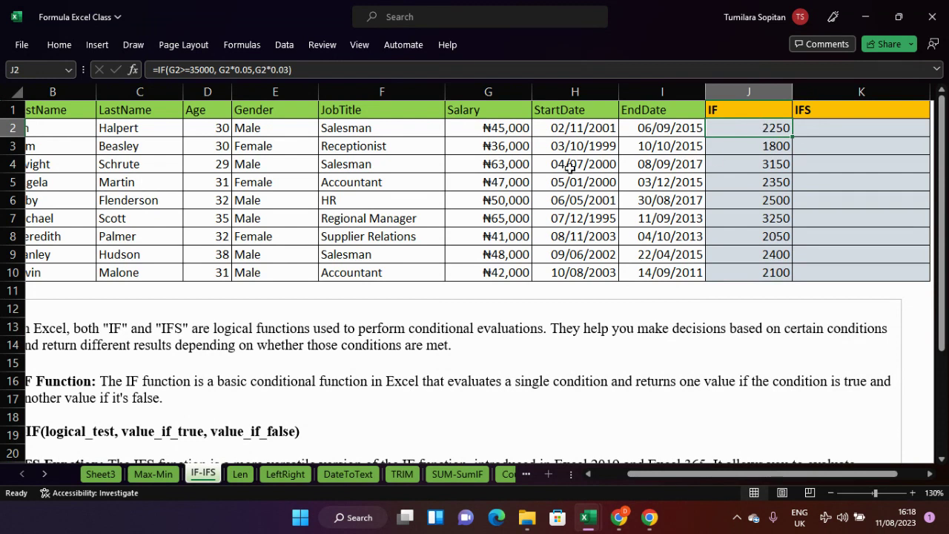
{"action": "left_click", "coordinate": [502, 151]}
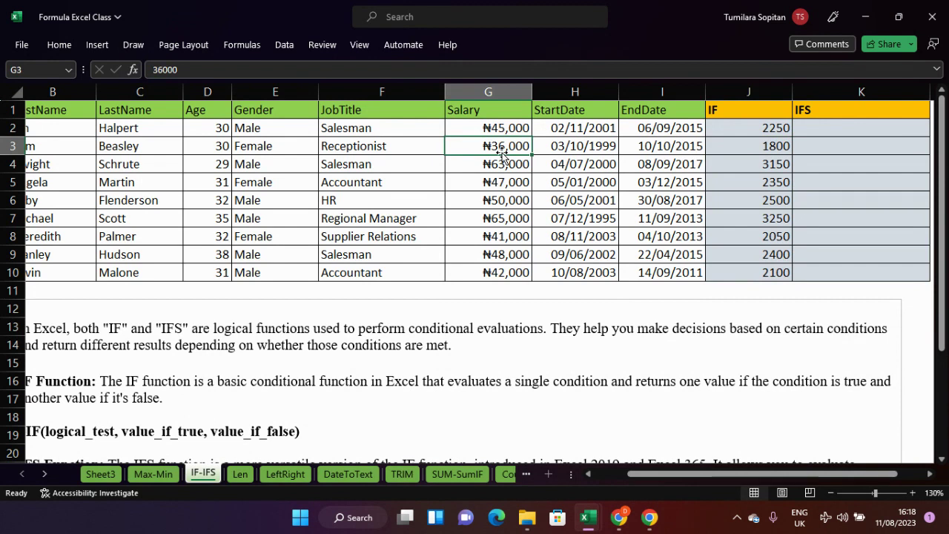
{"action": "left_click", "coordinate": [753, 130]}
{"action": "double_click", "coordinate": [754, 129]}
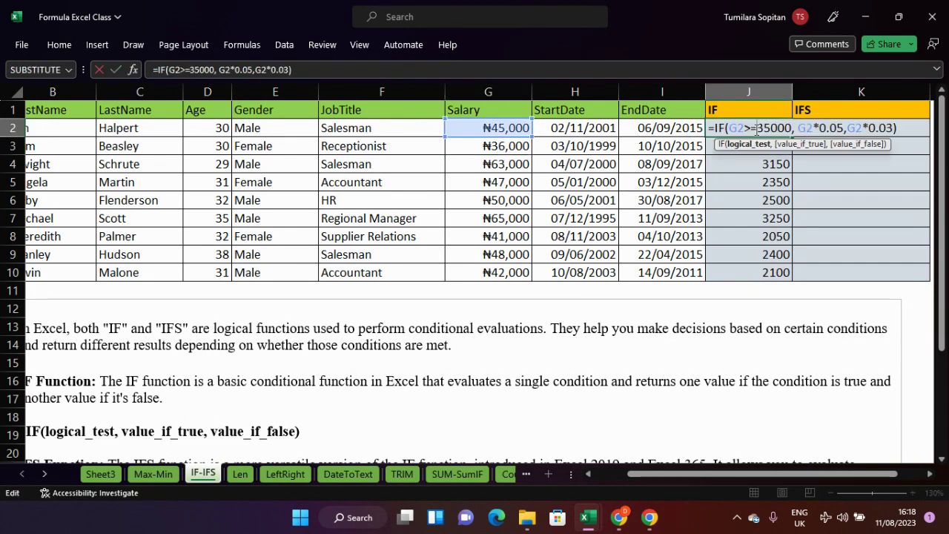
{"action": "key", "text": "F2"}
{"action": "left_click", "coordinate": [914, 130]}
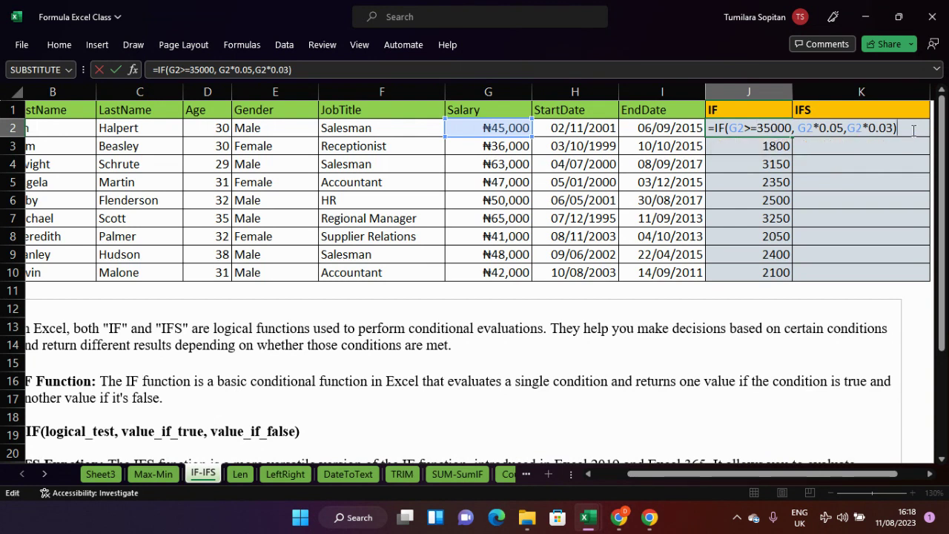
{"action": "key", "text": "Return"}
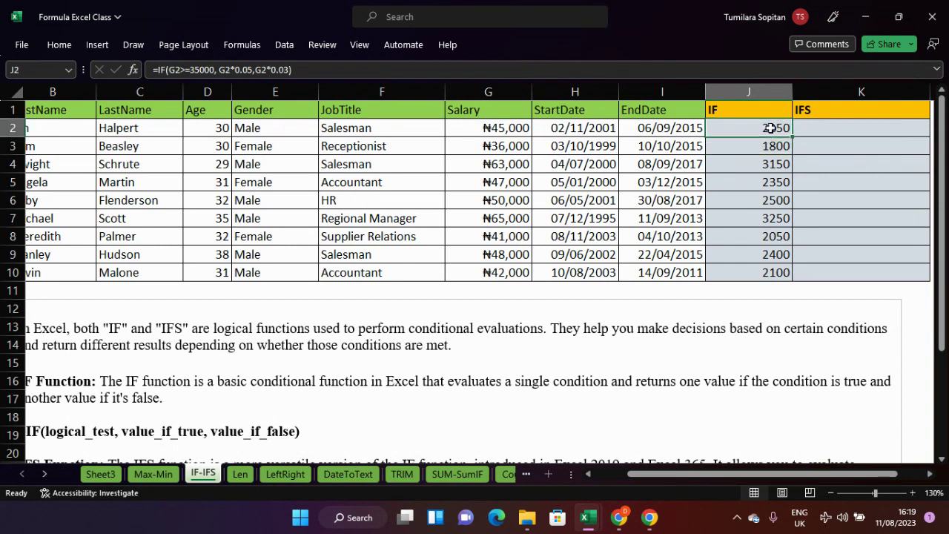
{"action": "double_click", "coordinate": [772, 128]}
{"action": "left_click", "coordinate": [908, 128]}
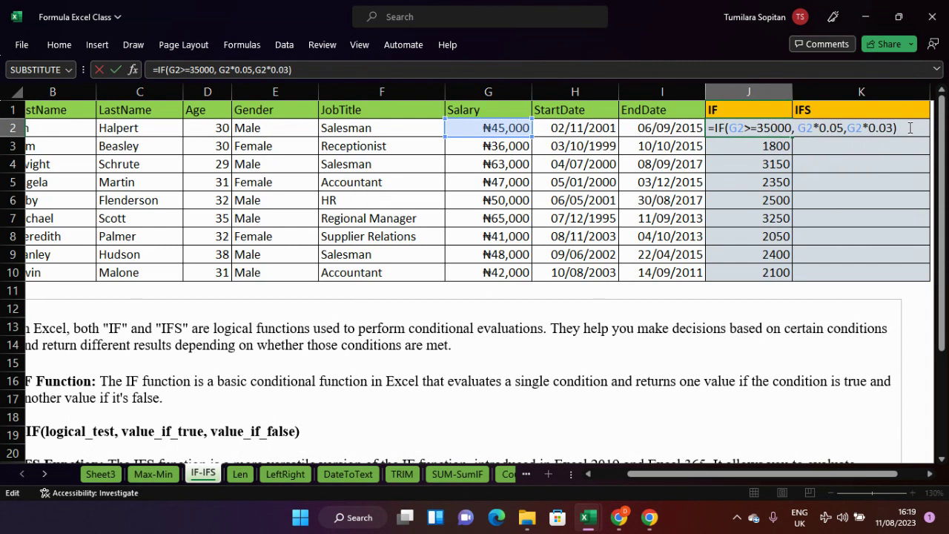
{"action": "key", "text": "Return"}
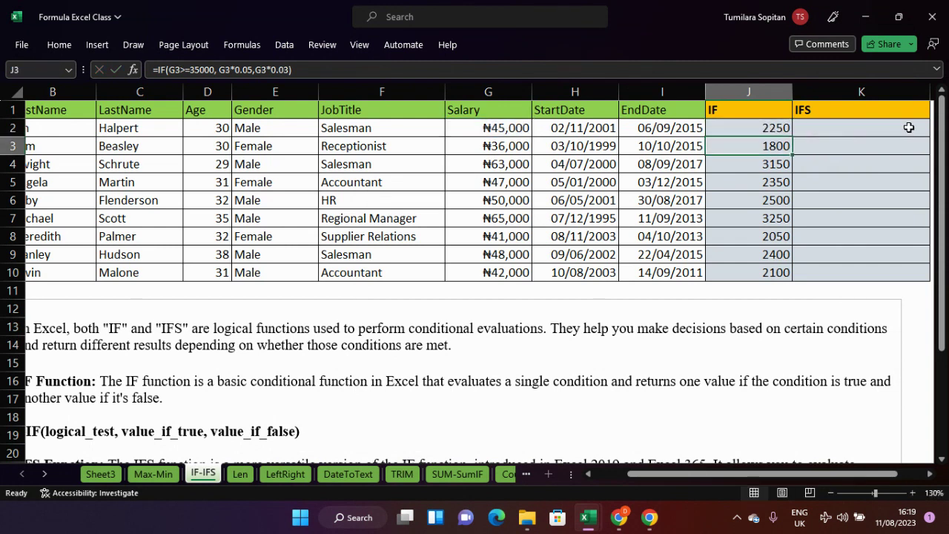
- Leave K2 empty and scroll the sheet to show the employee table and IFS notes
{"action": "double_click", "coordinate": [835, 126]}
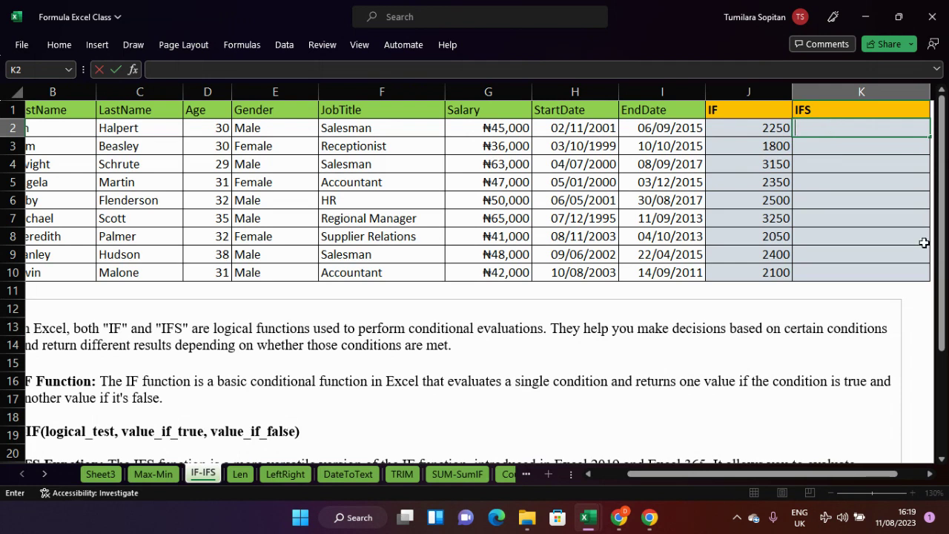
{"action": "left_click_drag", "start_coordinate": [669, 475], "coordinate": [624, 474]}
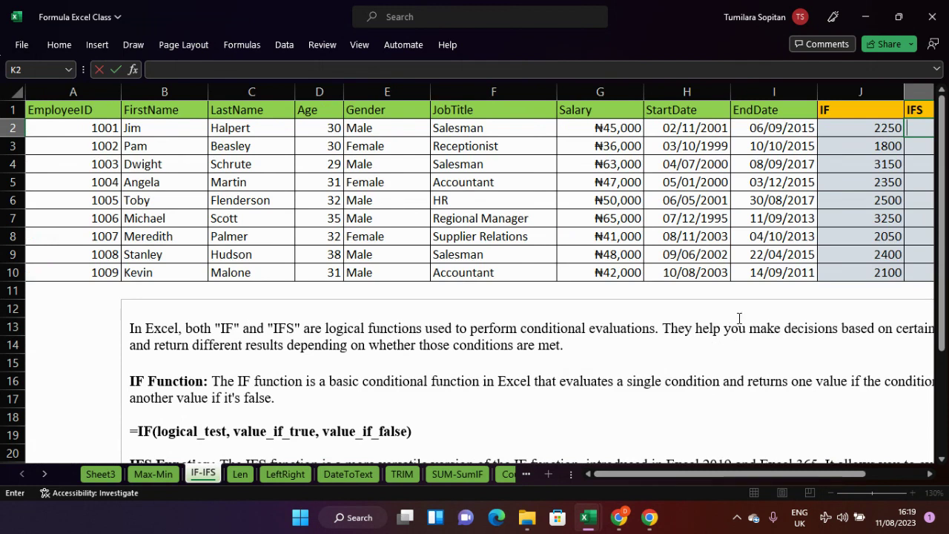
{"action": "scroll", "coordinate": [739, 317], "scroll_direction": "right", "scroll_amount": 2}
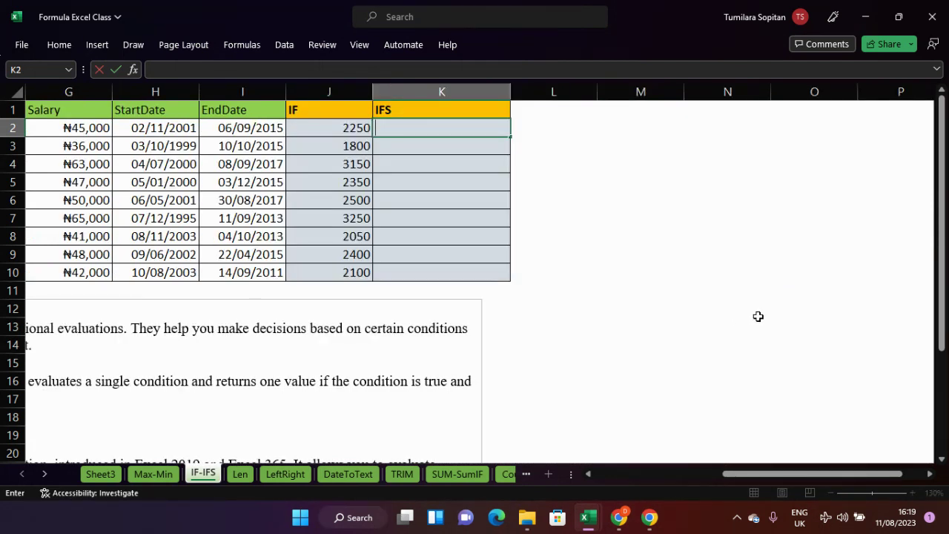
{"action": "left_click", "coordinate": [758, 317]}
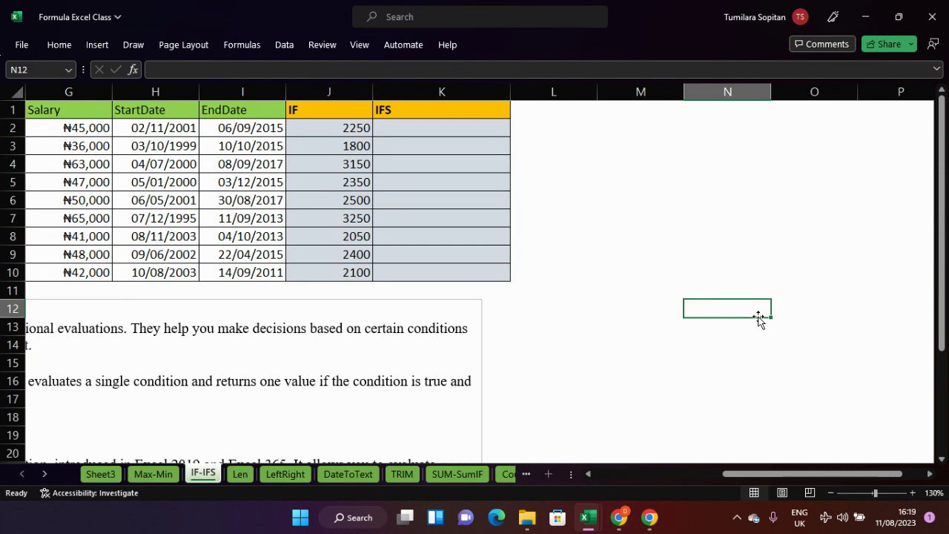
{"action": "scroll", "coordinate": [725, 275], "scroll_direction": "down", "scroll_amount": 1}
{"action": "scroll", "coordinate": [722, 275], "scroll_direction": "down", "scroll_amount": 3, "text": "ctrl"}
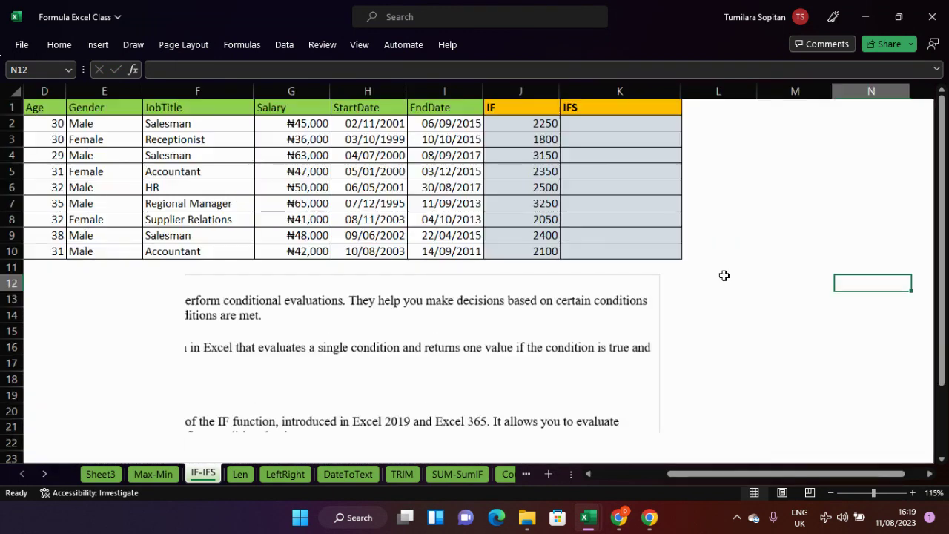
{"action": "scroll", "coordinate": [747, 479], "scroll_direction": "left", "scroll_amount": 1}
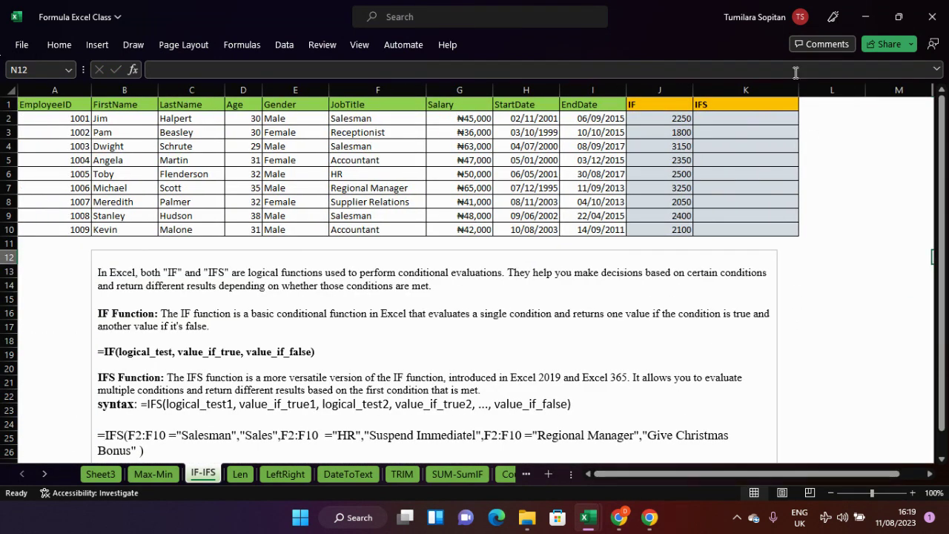
- Select K2 and scroll down to reveal the example IFS formula in the notes box
{"action": "left_click", "coordinate": [739, 114]}
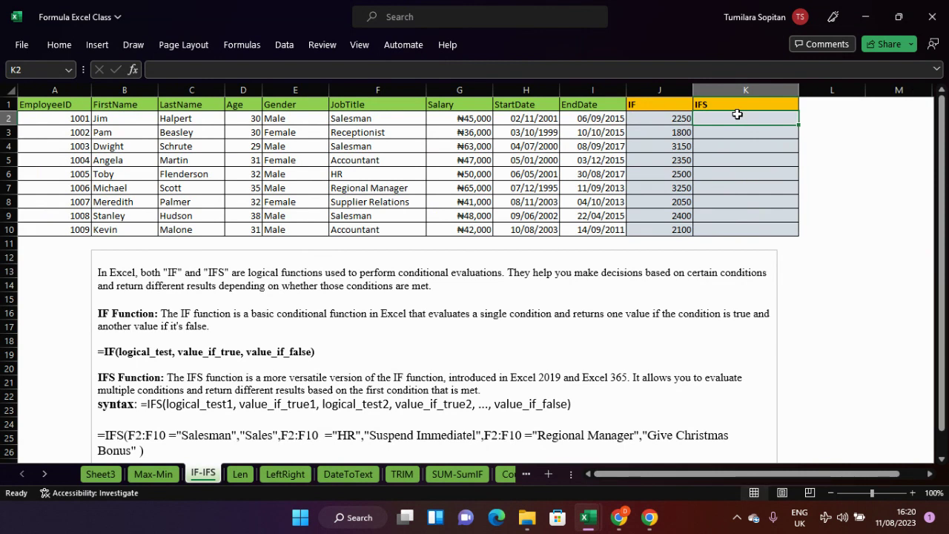
{"action": "scroll", "coordinate": [737, 114], "scroll_direction": "up", "scroll_amount": 2}
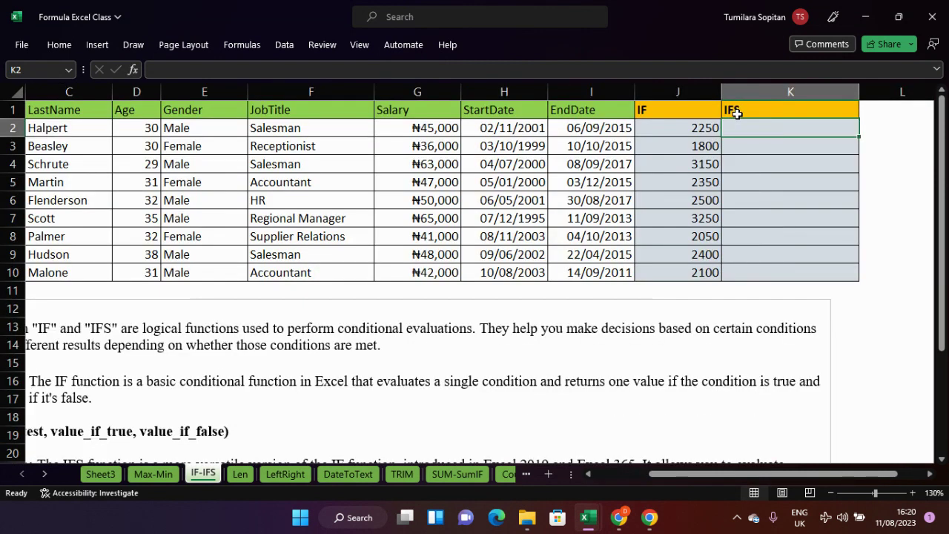
{"action": "scroll", "coordinate": [737, 114], "scroll_direction": "down", "scroll_amount": 1, "text": "ctrl"}
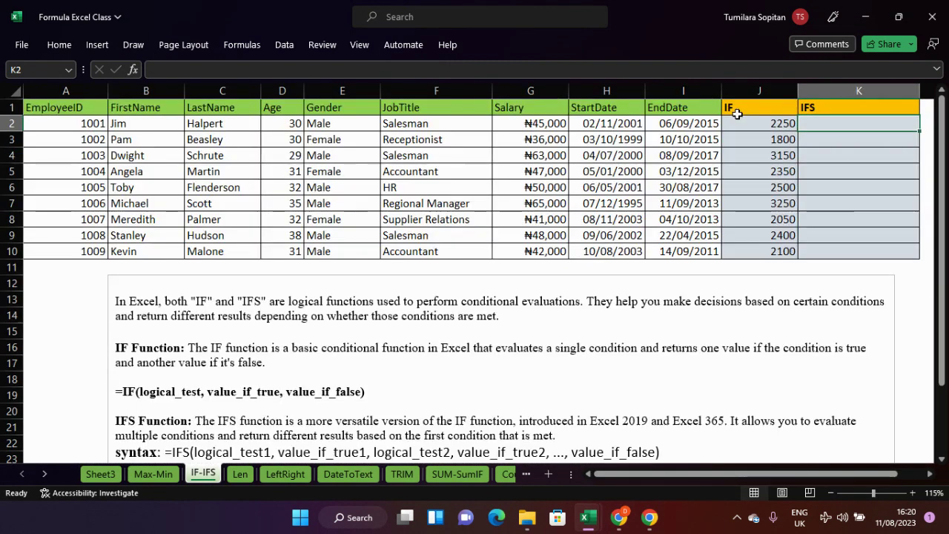
{"action": "scroll", "coordinate": [737, 114], "scroll_direction": "down", "scroll_amount": 2}
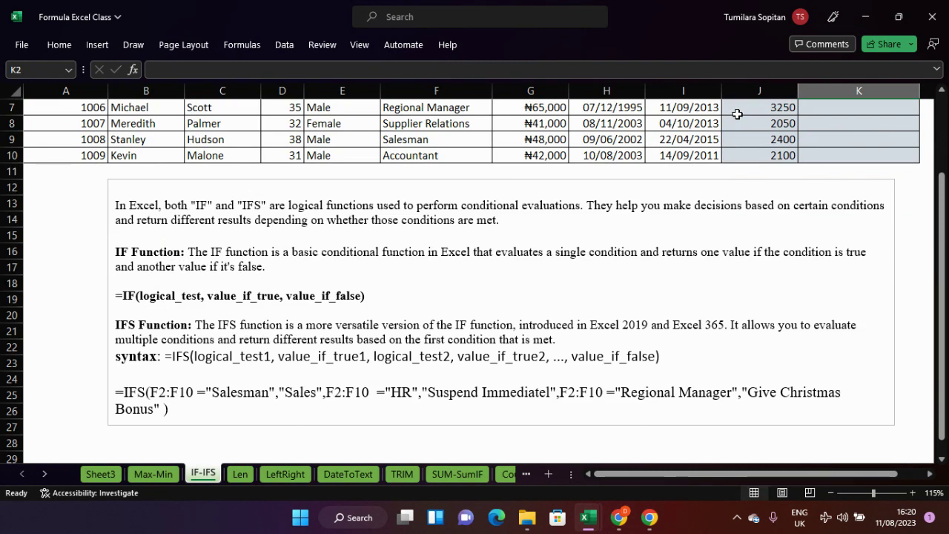
- Scroll up so the header row, J2:J10 bonuses and the empty IFS column show
{"action": "scroll", "coordinate": [875, 145], "scroll_direction": "up", "scroll_amount": 2}
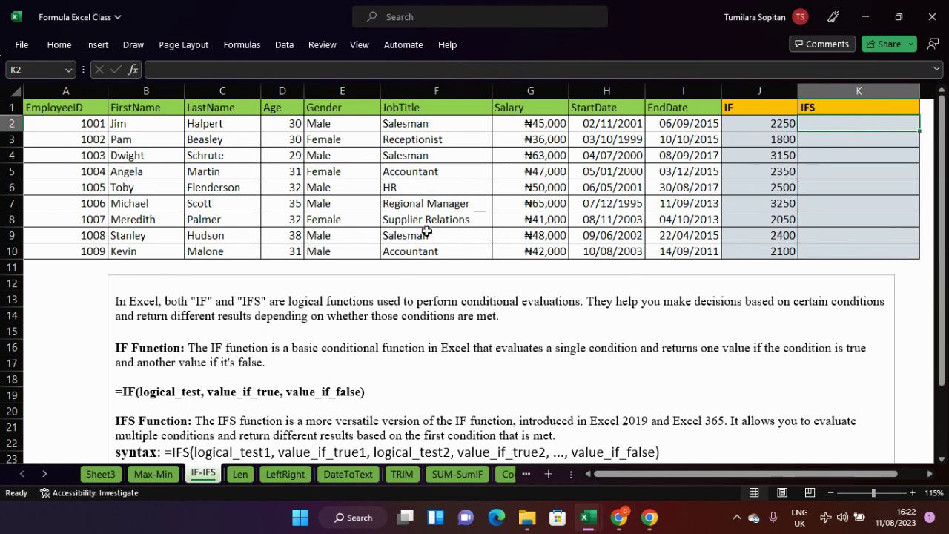
- Start an IFS formula in cell K2 by accepting the suggested IFS function
{"action": "scroll", "coordinate": [690, 229], "scroll_direction": "up", "scroll_amount": 4}
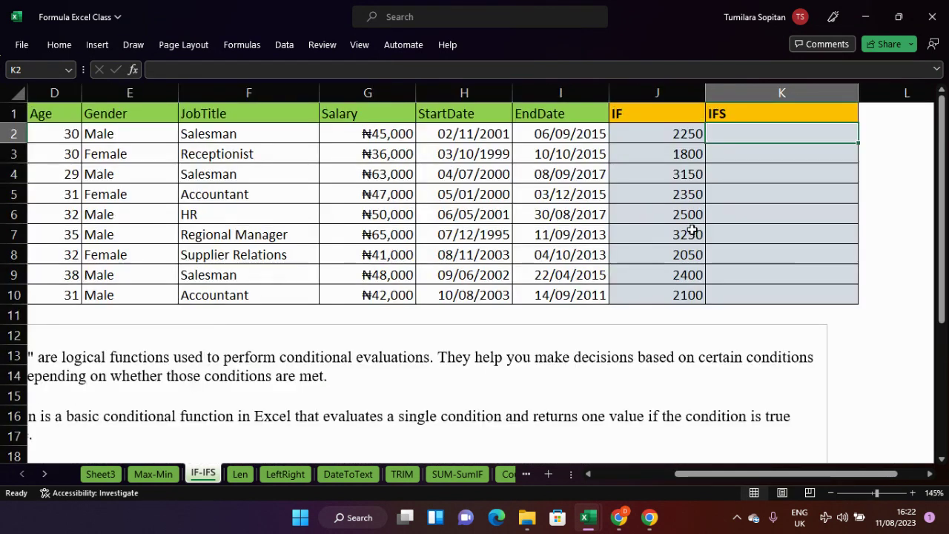
{"action": "double_click", "coordinate": [740, 150]}
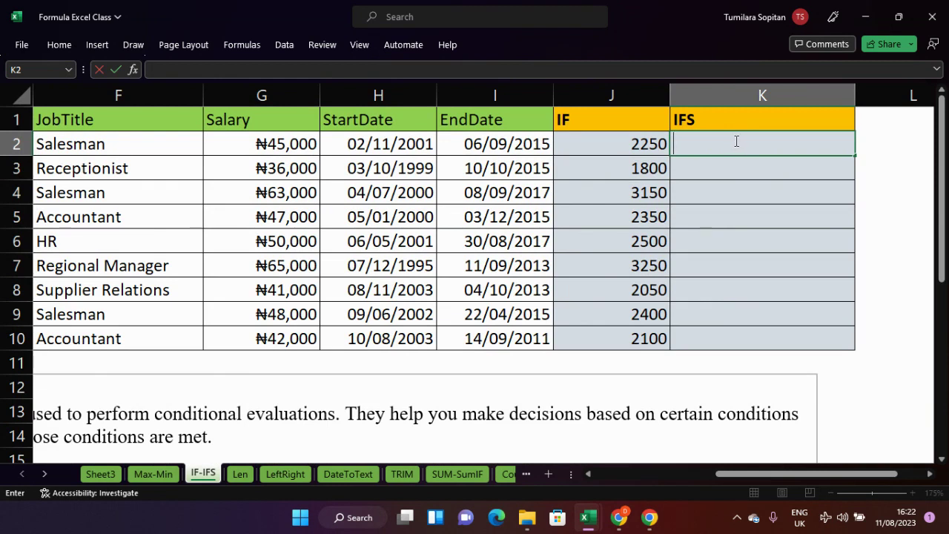
{"action": "type", "text": "="}
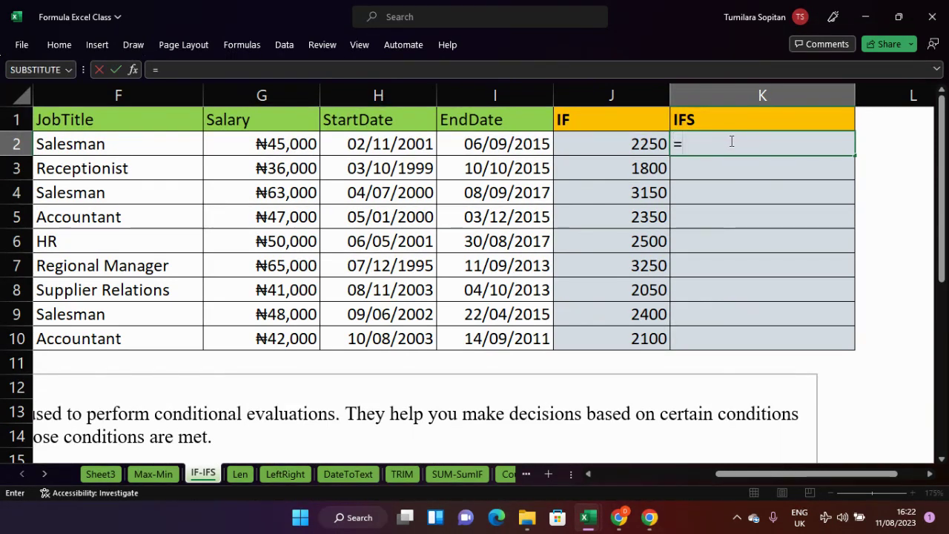
{"action": "type", "text": "ifs"}
{"action": "key", "text": "Tab"}
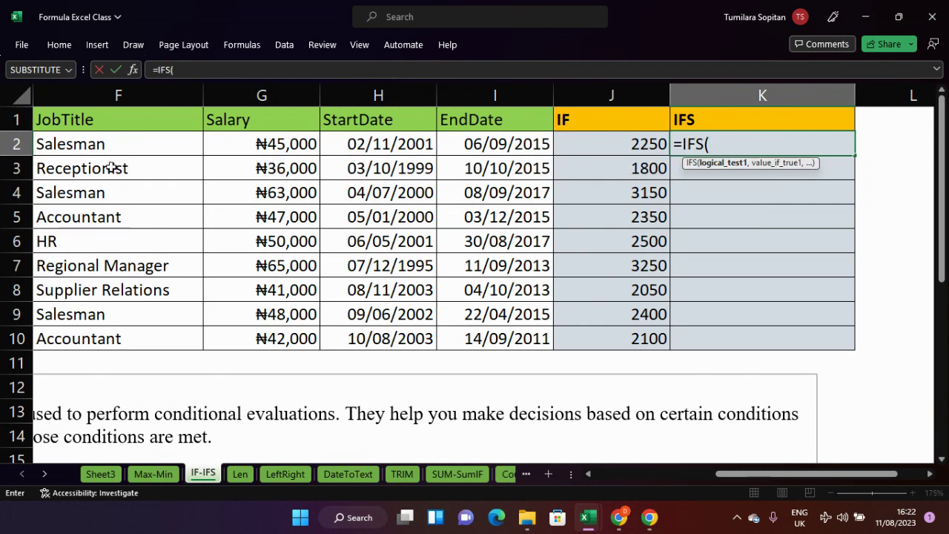
- Reference job titles F2:F10 as the first test range, followed by =""
{"action": "left_click_drag", "start_coordinate": [127, 141], "coordinate": [140, 333]}
{"action": "left_click", "coordinate": [141, 333]}
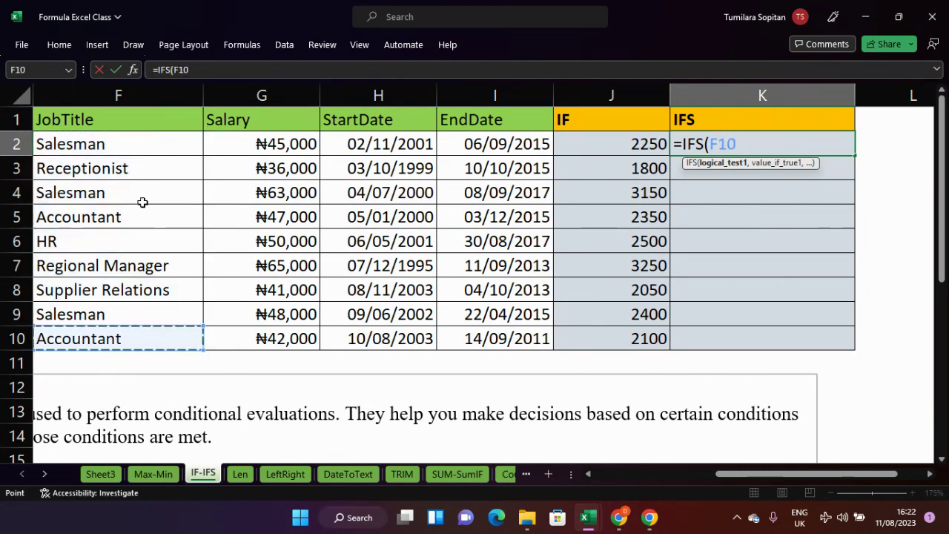
{"action": "left_click", "coordinate": [149, 145]}
{"action": "left_click_drag", "start_coordinate": [150, 149], "coordinate": [165, 333]}
{"action": "left_click", "coordinate": [166, 331]}
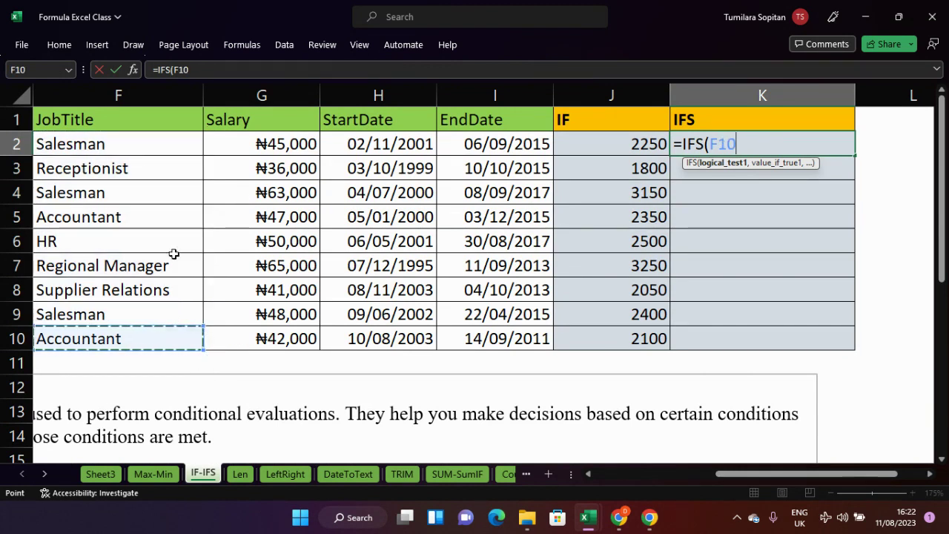
{"action": "left_click_drag", "start_coordinate": [197, 139], "coordinate": [196, 198]}
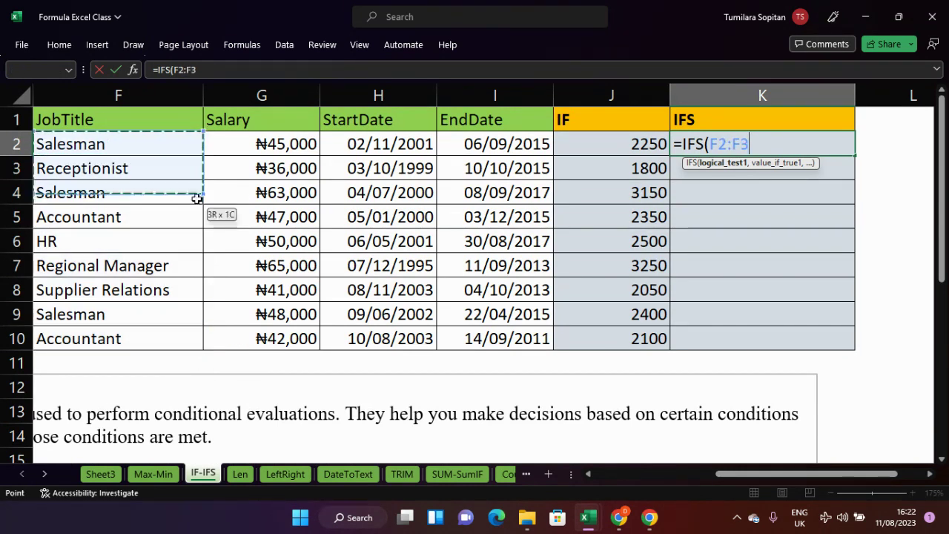
{"action": "left_click_drag", "start_coordinate": [200, 309], "coordinate": [196, 330]}
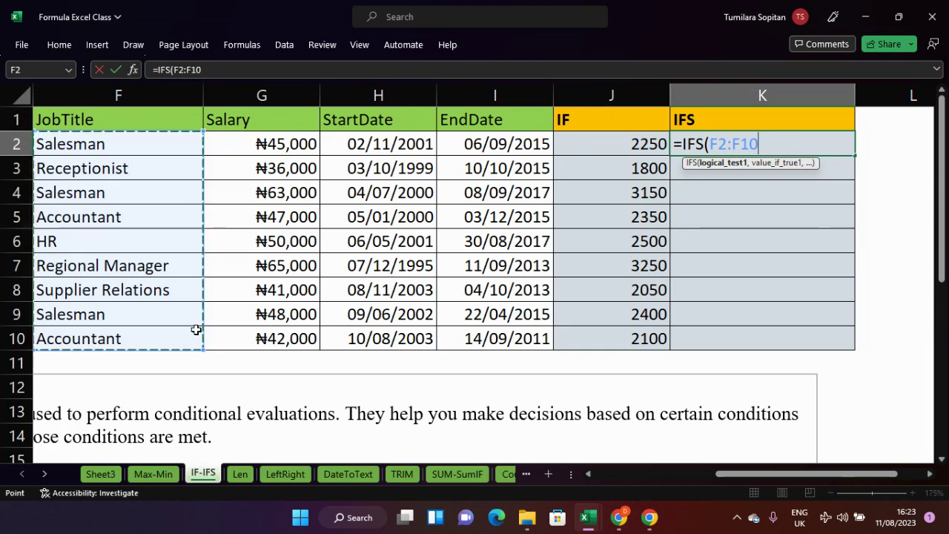
{"action": "type", "text": "="}
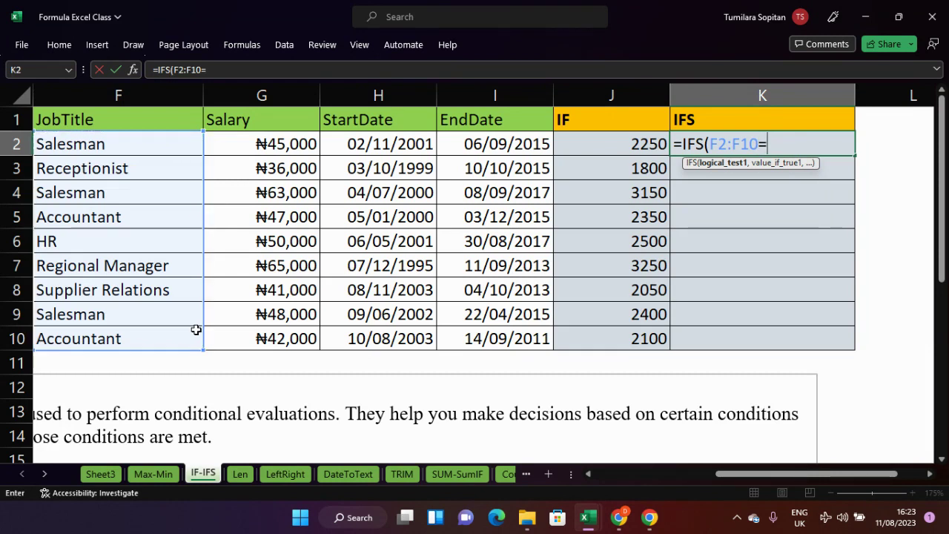
{"action": "type", "text": "\"\""}
- Dismiss the too-few-arguments warning and put Salesman inside the first condition's quotes
{"action": "key", "text": "Return"}
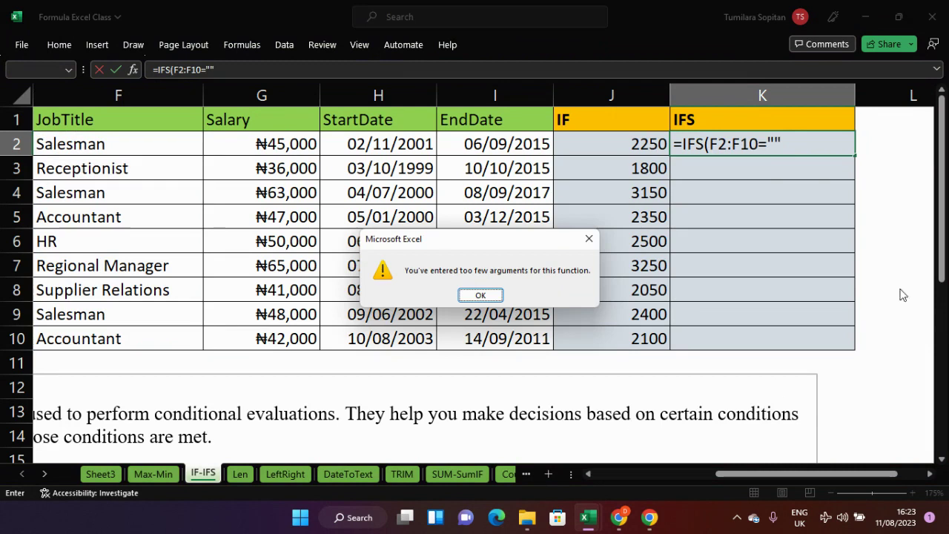
{"action": "left_click", "coordinate": [589, 239]}
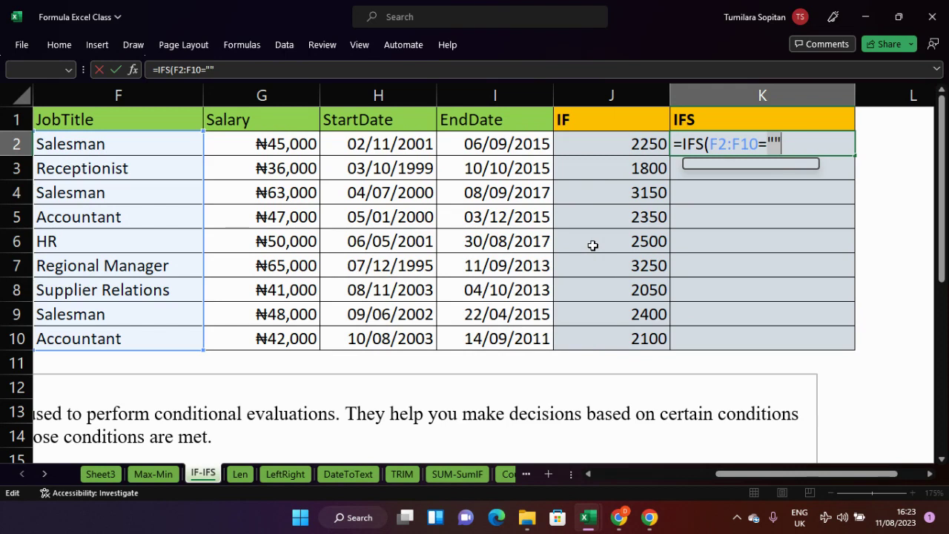
{"action": "key", "text": "Left"}
{"action": "key", "text": "Right"}
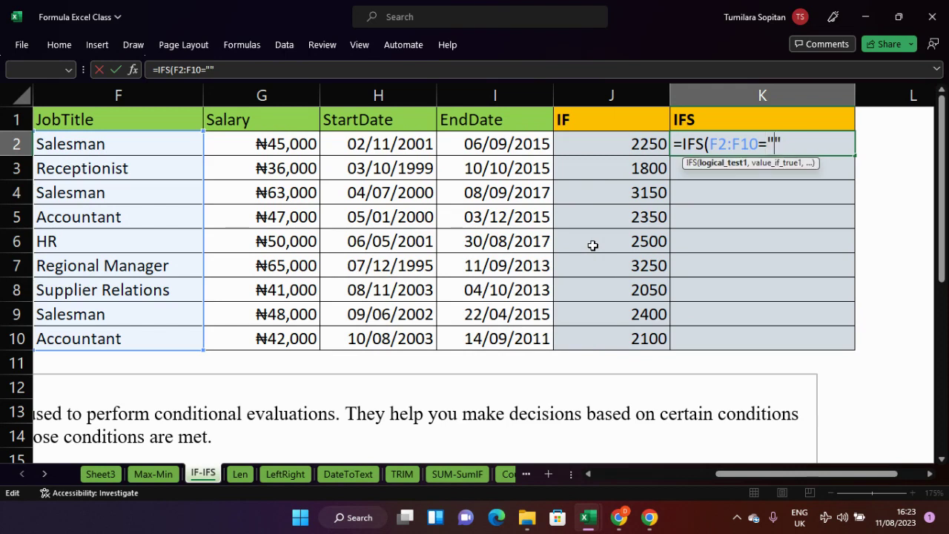
{"action": "type", "text": "S"}
{"action": "type", "text": "a"}
{"action": "type", "text": "les"}
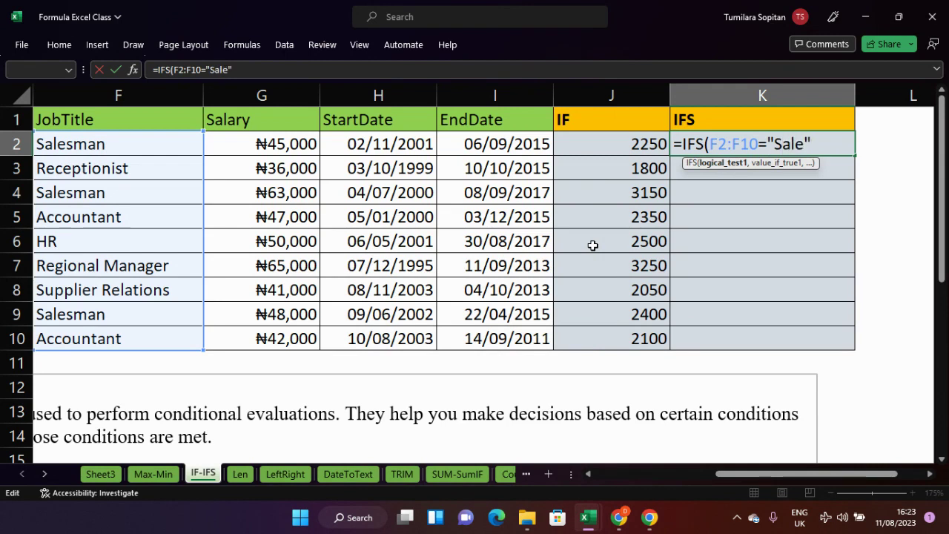
{"action": "type", "text": "man"}
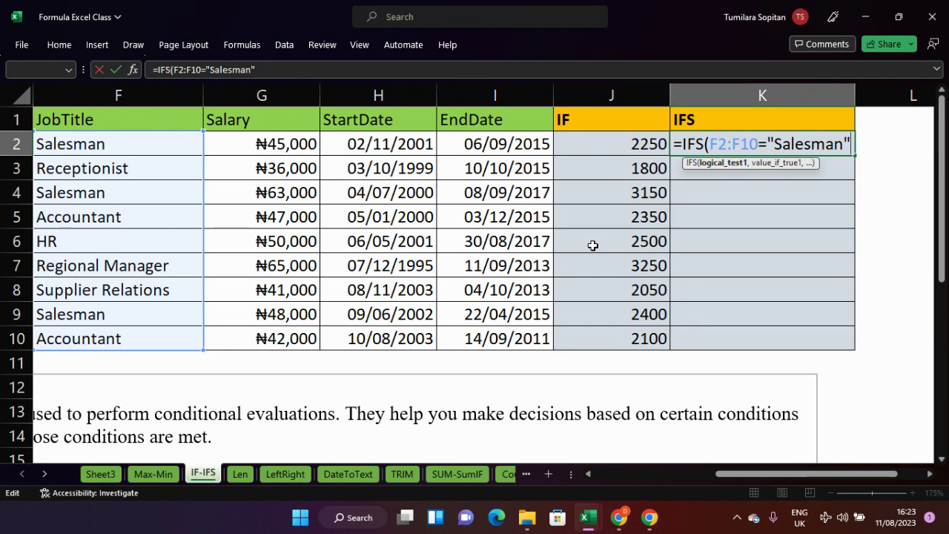
- Add the result "Commission on Hold" and begin the next condition with f2
{"action": "type", "text": ","}
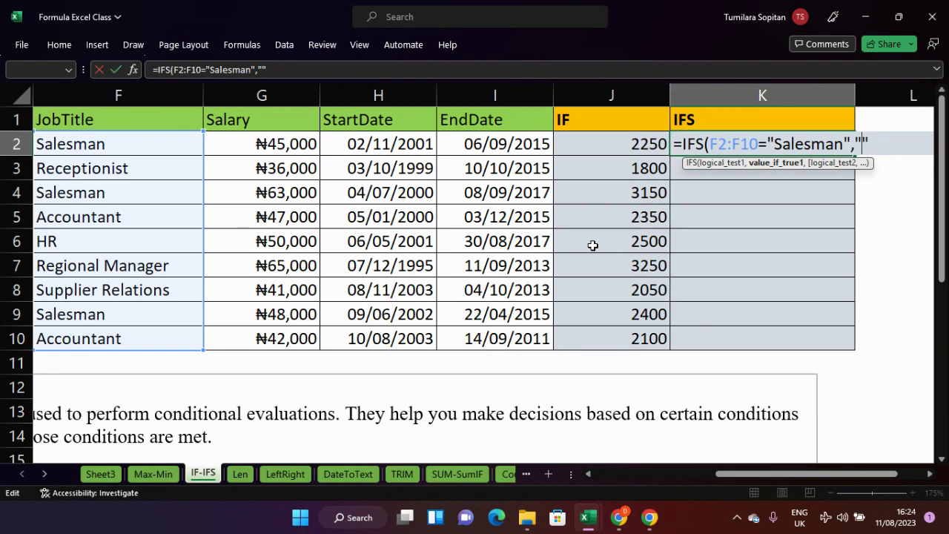
{"action": "type", "text": "Commin"}
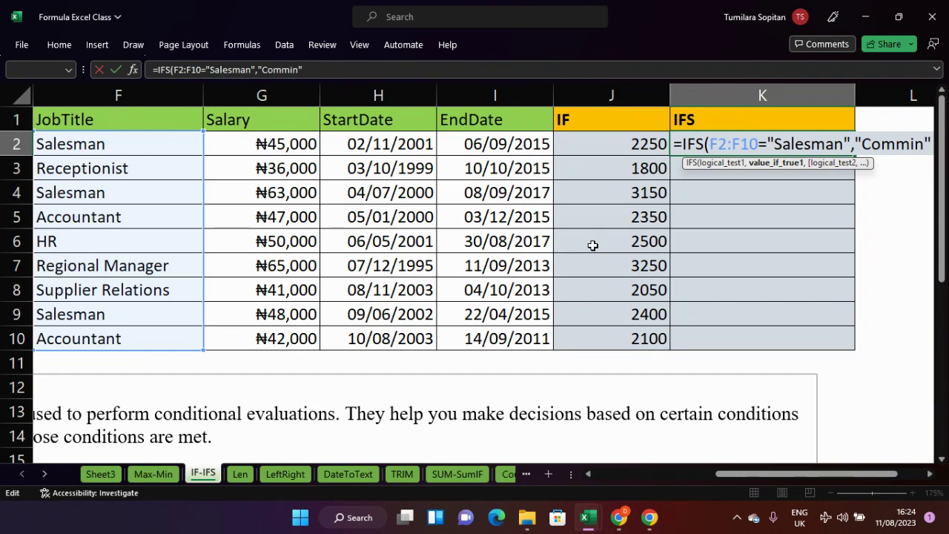
{"action": "key", "text": "BackSpace"}
{"action": "type", "text": "ssion "}
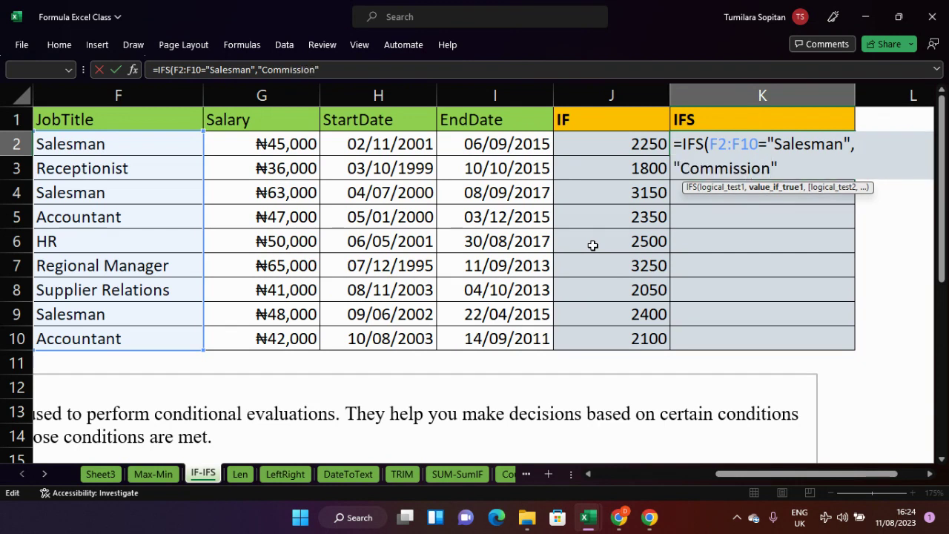
{"action": "type", "text": "on Hold"}
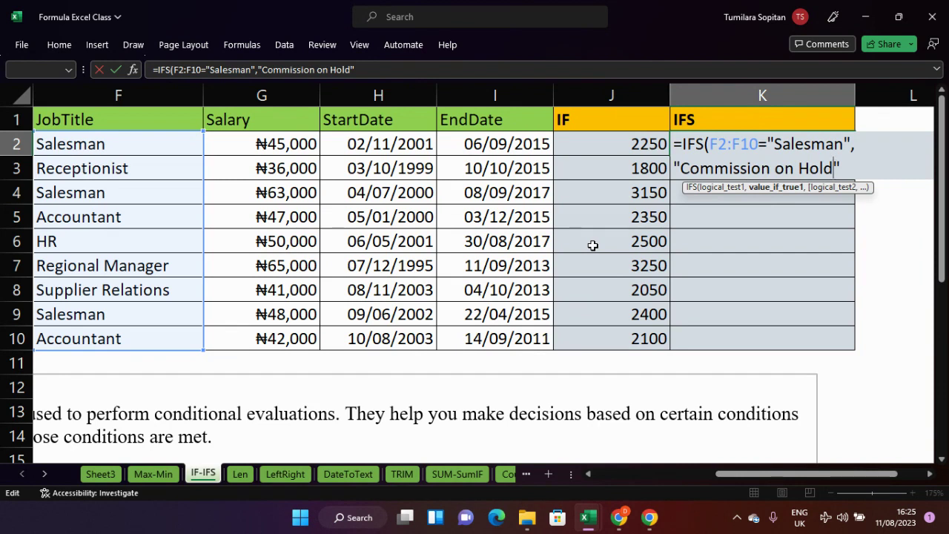
{"action": "key", "text": "Right"}
{"action": "type", "text": ","}
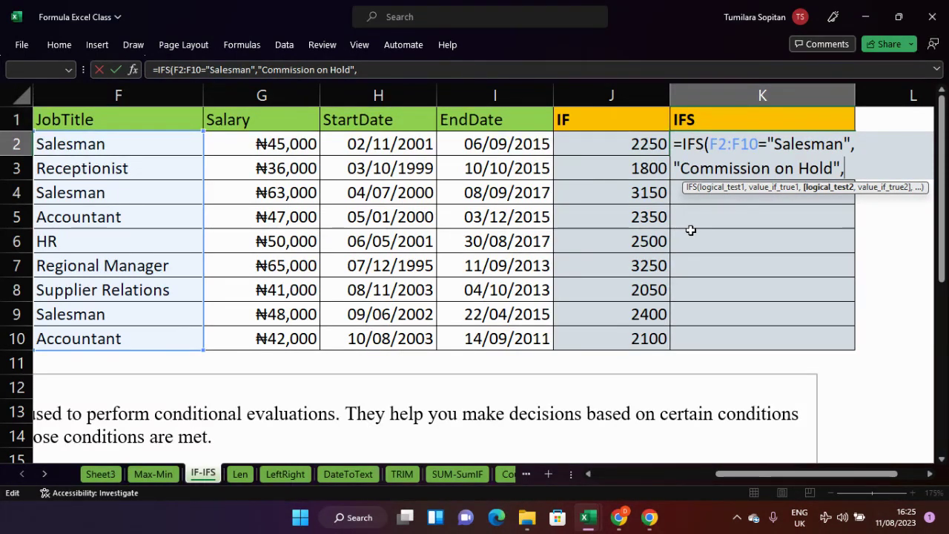
{"action": "type", "text": "f2"}
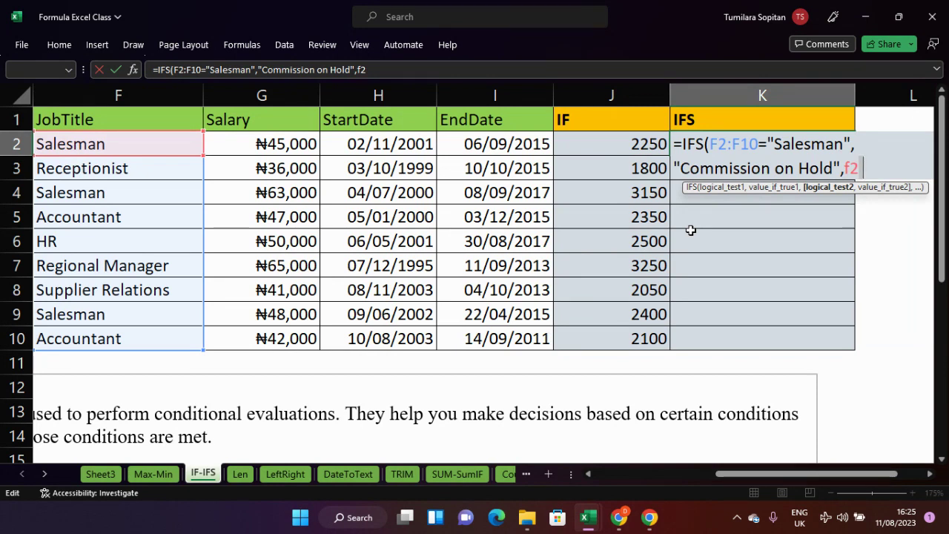
- Extend the second condition to test f2:f10 against empty quotes
{"action": "type", "text": "f10"}
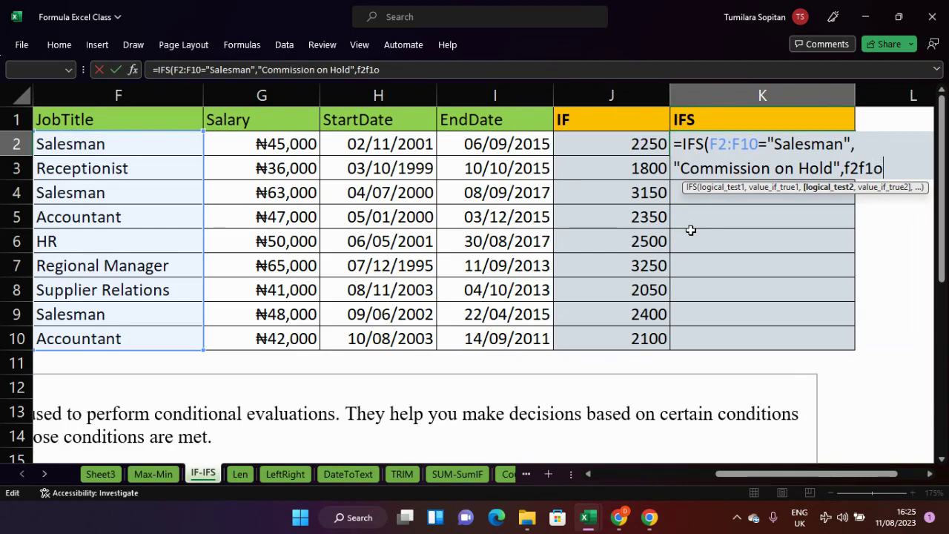
{"action": "key", "text": "BackSpace"}
{"action": "key", "text": "BackSpace"}
{"action": "key", "text": "BackSpace"}
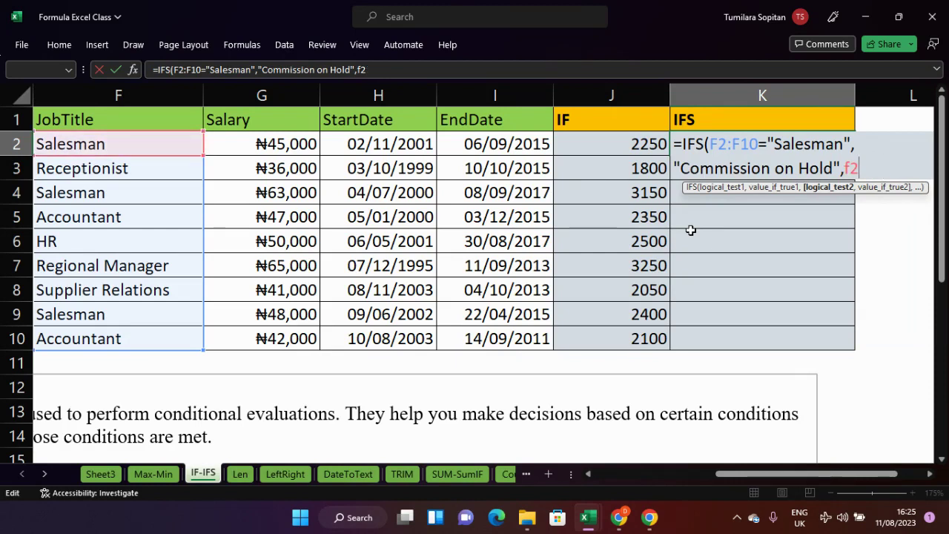
{"action": "type", "text": ":f10"}
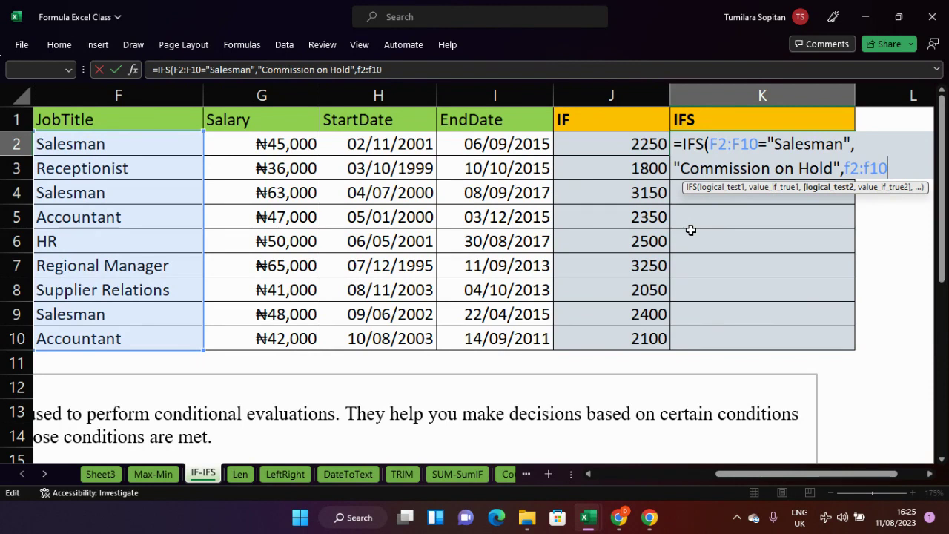
{"action": "type", "text": "=\"\""}
- Type 'Pay by 0.01' inside the quotes, then delete most of it again
{"action": "type", "text": "Pay"}
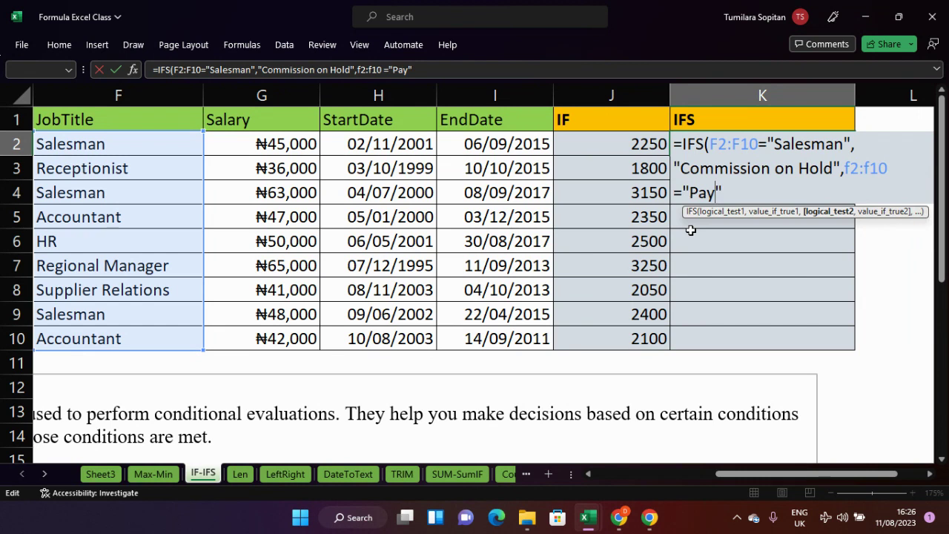
{"action": "type", "text": " by "}
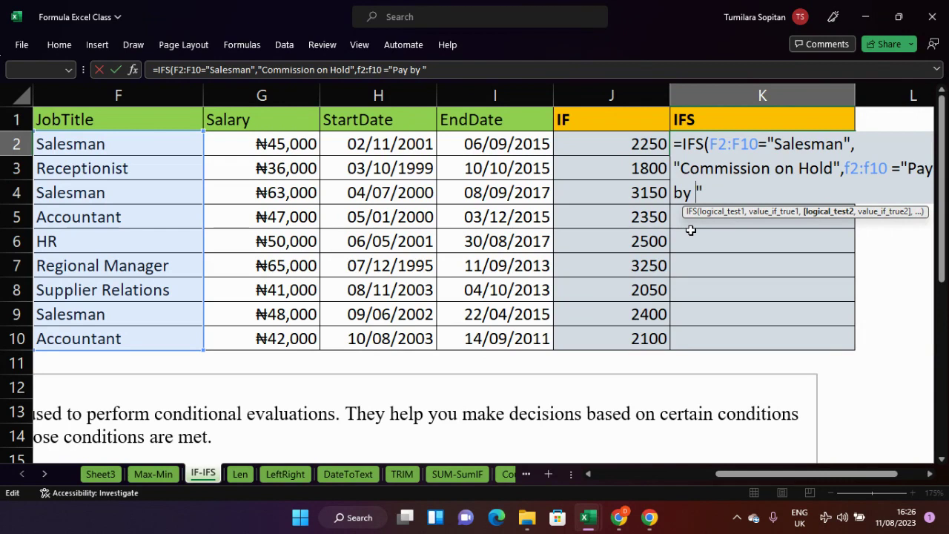
{"action": "type", "text": "3"}
{"action": "key", "text": "BackSpace"}
{"action": "type", "text": "1"}
{"action": "key", "text": "BackSpace"}
{"action": "type", "text": "0.01"}
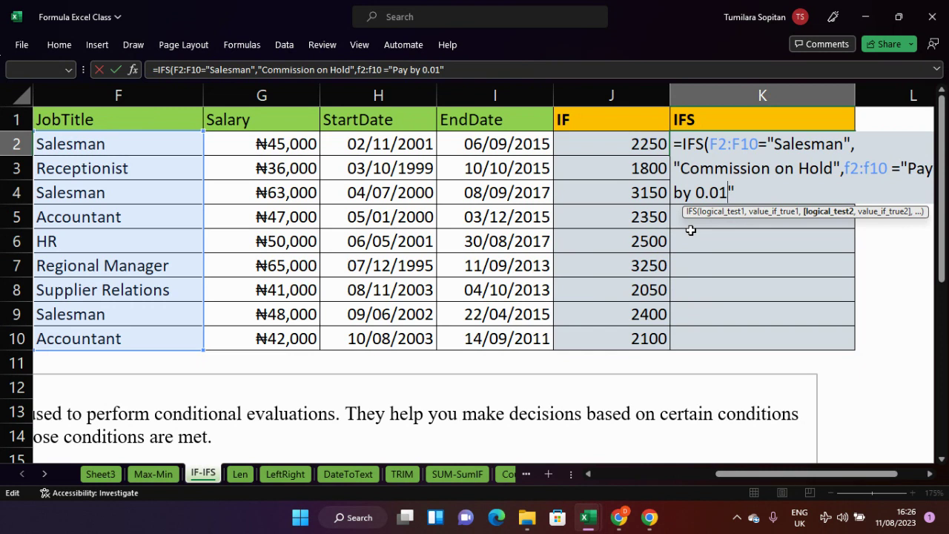
{"action": "key", "text": "BackSpace"}
{"action": "key", "text": "BackSpace"}
{"action": "key", "text": "BackSpace"}
{"action": "key", "text": "BackSpace"}
{"action": "key", "text": "BackSpace"}
{"action": "key", "text": "BackSpace"}
{"action": "key", "text": "BackSpace"}
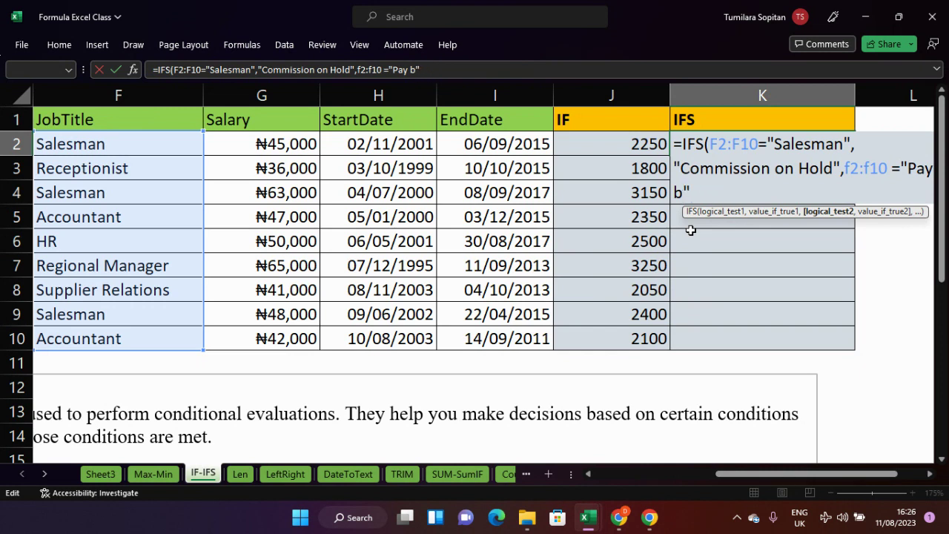
{"action": "key", "text": "BackSpace"}
{"action": "key", "text": "BackSpace"}
{"action": "key", "text": "BackSpace"}
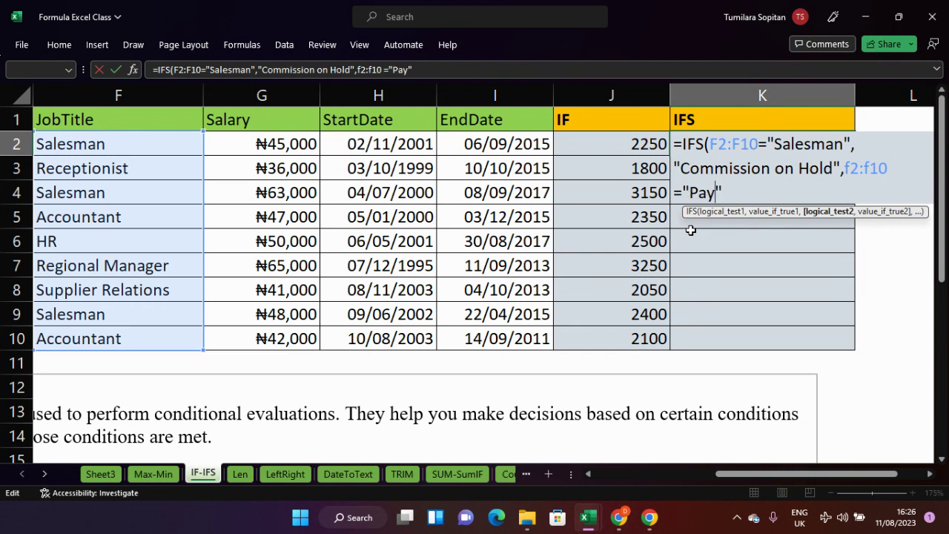
{"action": "key", "text": "BackSpace"}
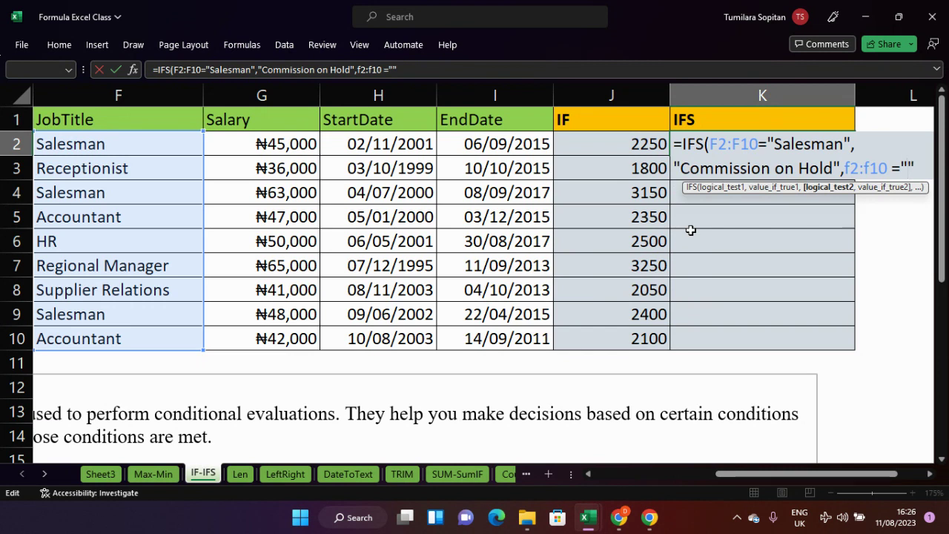
- Enter 'Give Xmas Bonus of 0.01' in the second condition's quotes, fixing the missing space
{"action": "type", "text": "Give"}
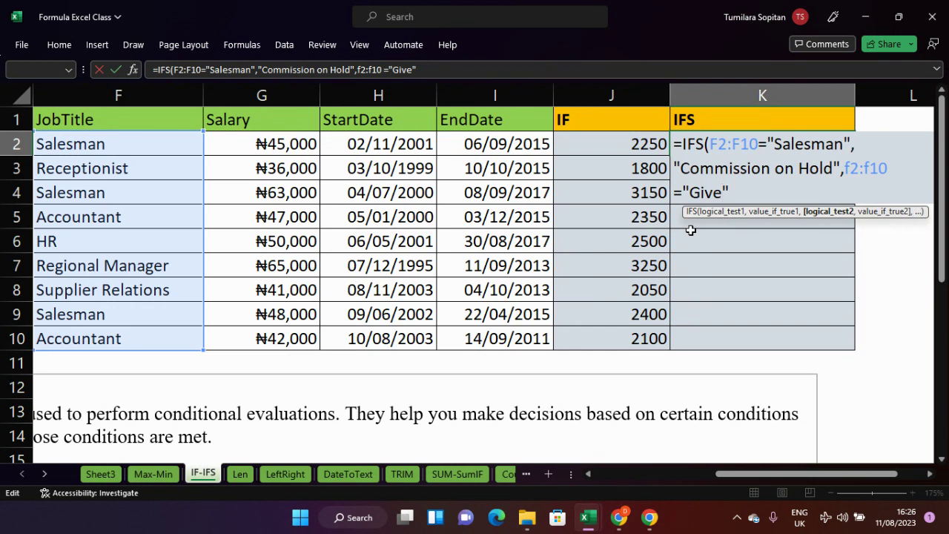
{"action": "type", "text": " X"}
{"action": "type", "text": "mas"}
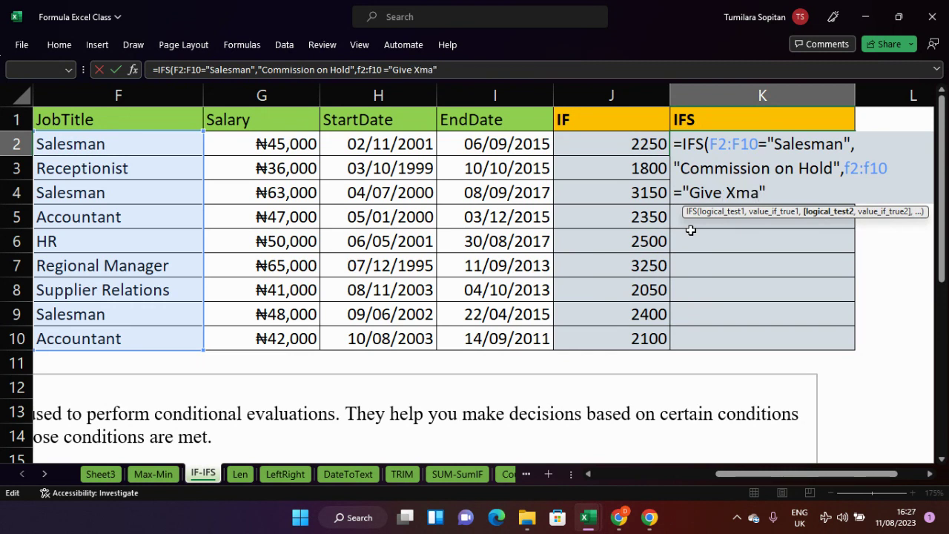
{"action": "type", "text": " Bonus"}
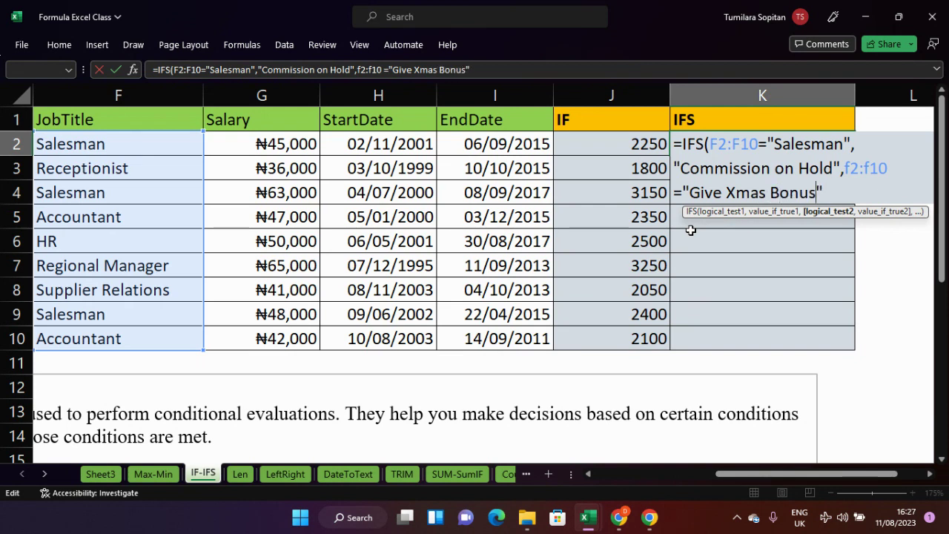
{"action": "type", "text": "of"}
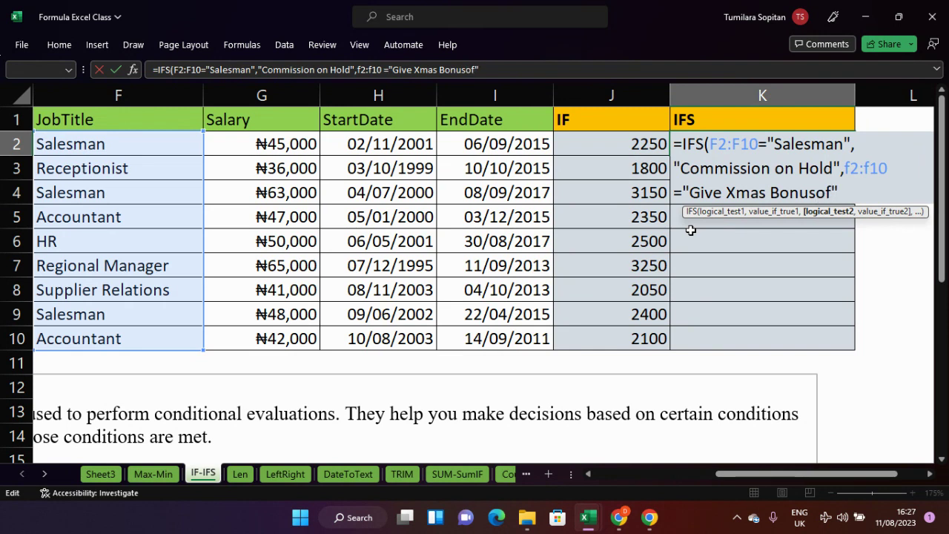
{"action": "key", "text": "BackSpace"}
{"action": "key", "text": "BackSpace"}
{"action": "key", "text": "Right"}
{"action": "key", "text": "Left"}
{"action": "type", "text": "of 0.01"}
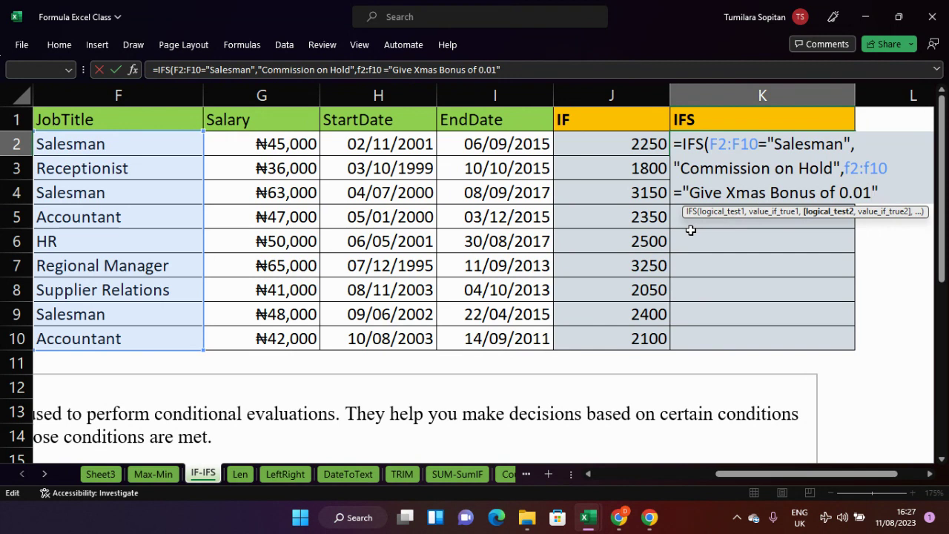
{"action": "key", "text": "Right"}
- Add a third condition F2:F10="" and commit the formula so results spill down column K
{"action": "type", "text": ","}
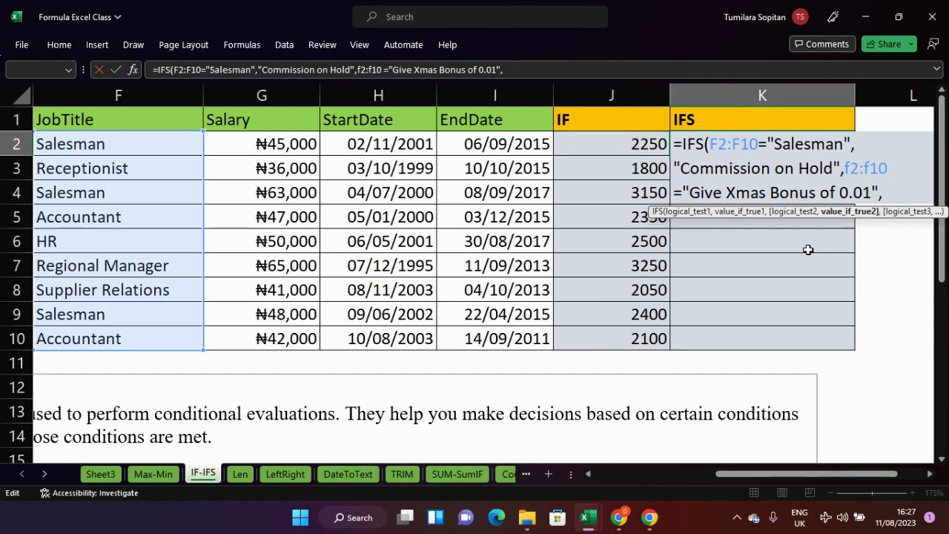
{"action": "left_click", "coordinate": [172, 146]}
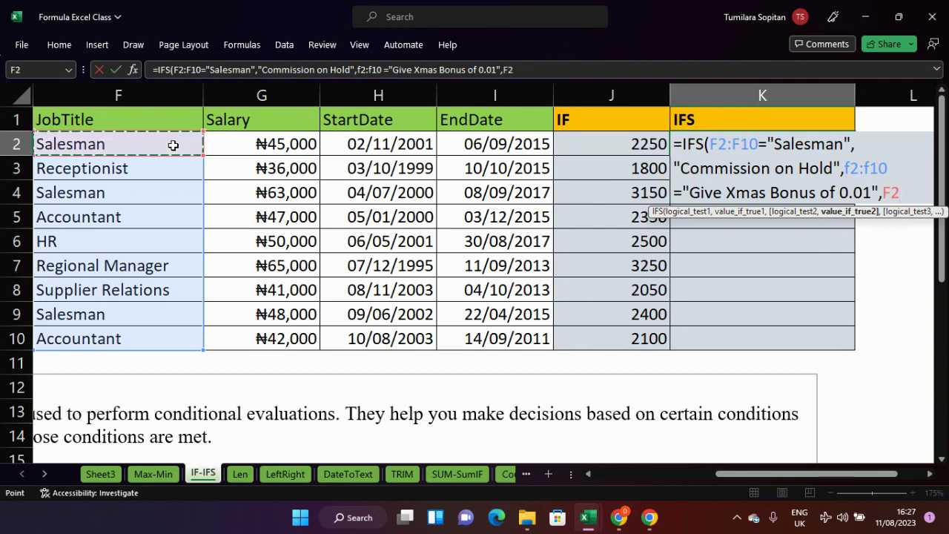
{"action": "key", "text": "ctrl+shift+Down"}
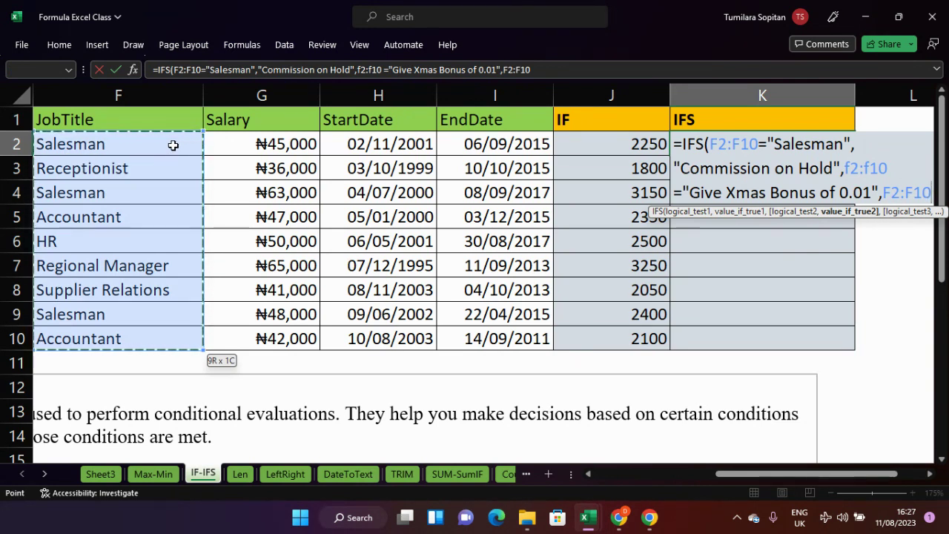
{"action": "type", "text": "="}
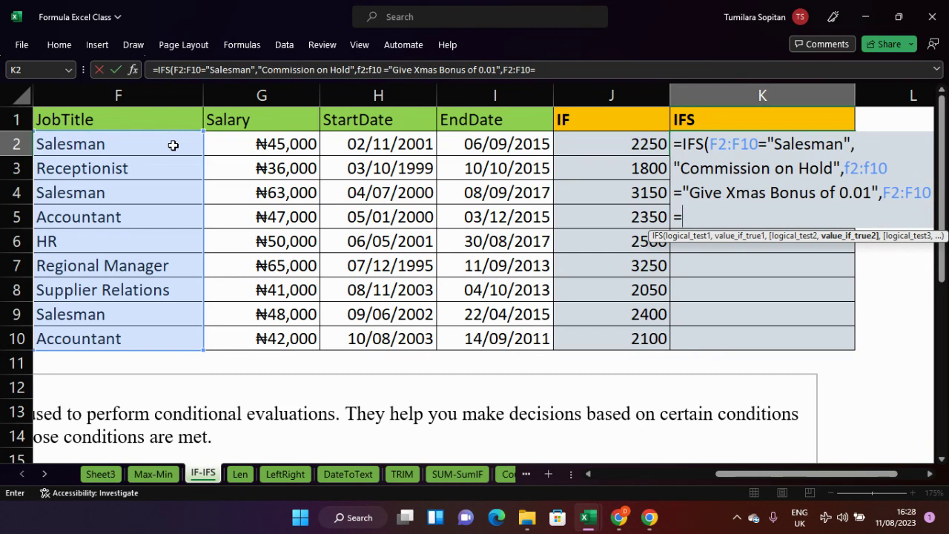
{"action": "type", "text": "\"\""}
{"action": "key", "text": "Left"}
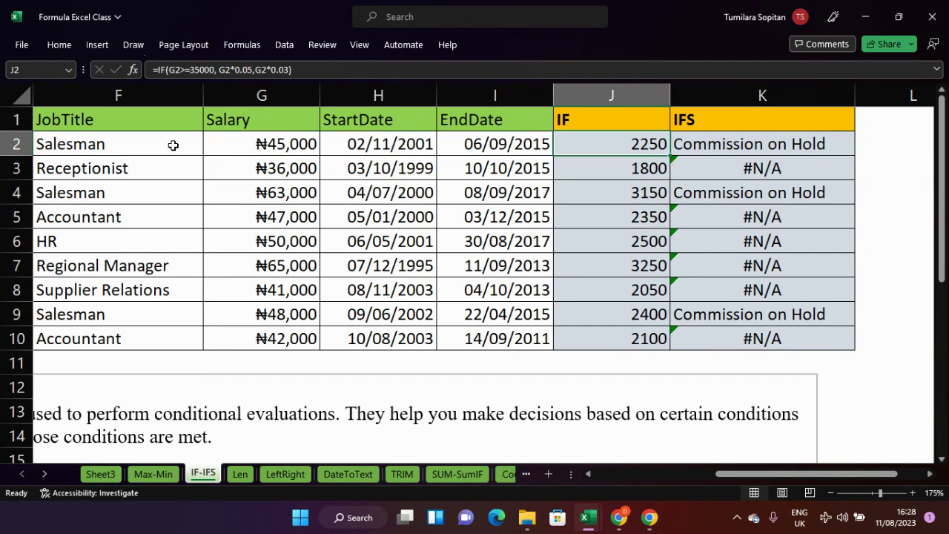
- Edit K2's formula again with the cursor inside the final empty quotes
{"action": "left_click", "coordinate": [748, 146]}
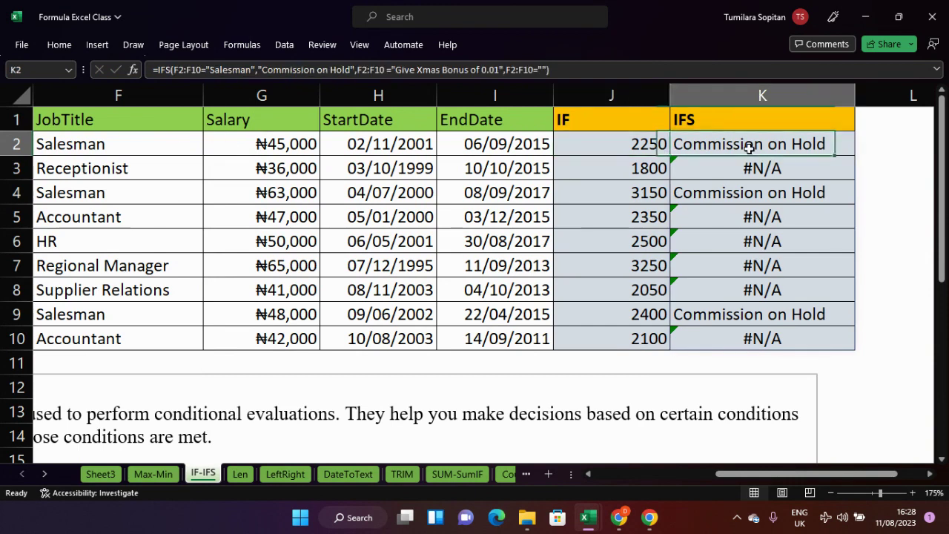
{"action": "double_click", "coordinate": [749, 147]}
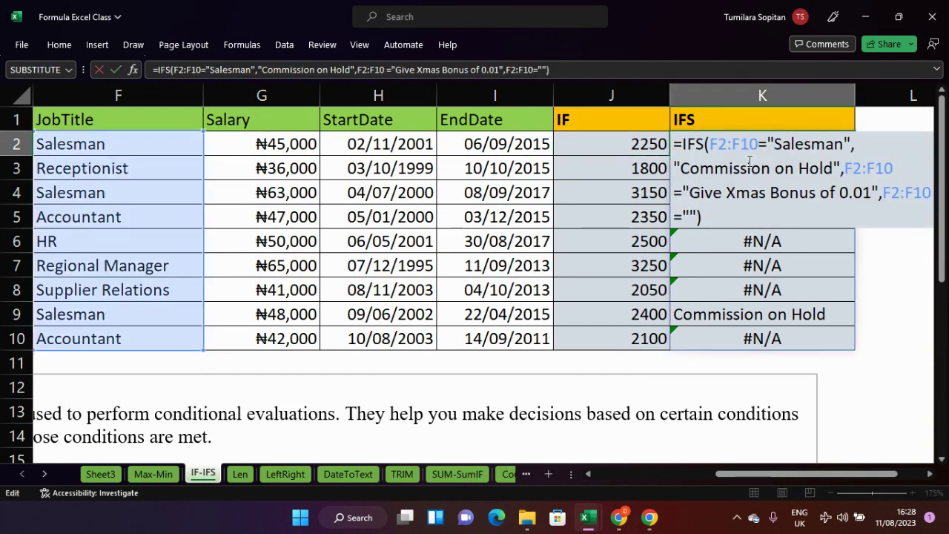
{"action": "left_click", "coordinate": [691, 215]}
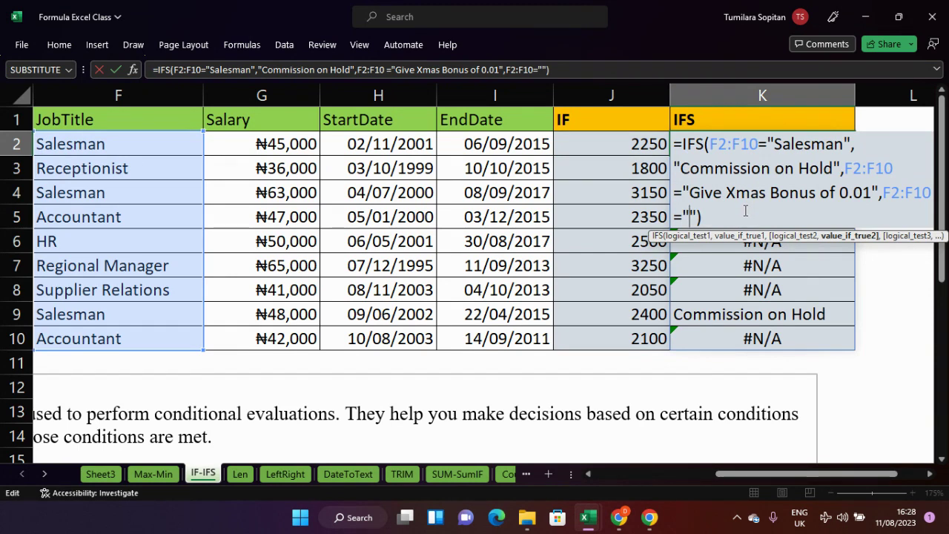
- Have the third condition test "Regional Manager" and return "A Bag of Rice"
{"action": "type", "text": "Reg"}
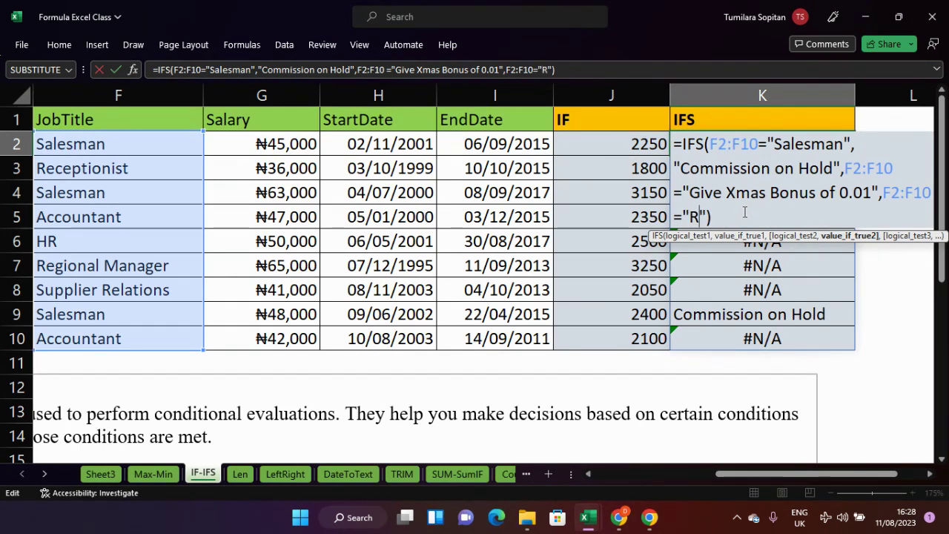
{"action": "type", "text": "ional"}
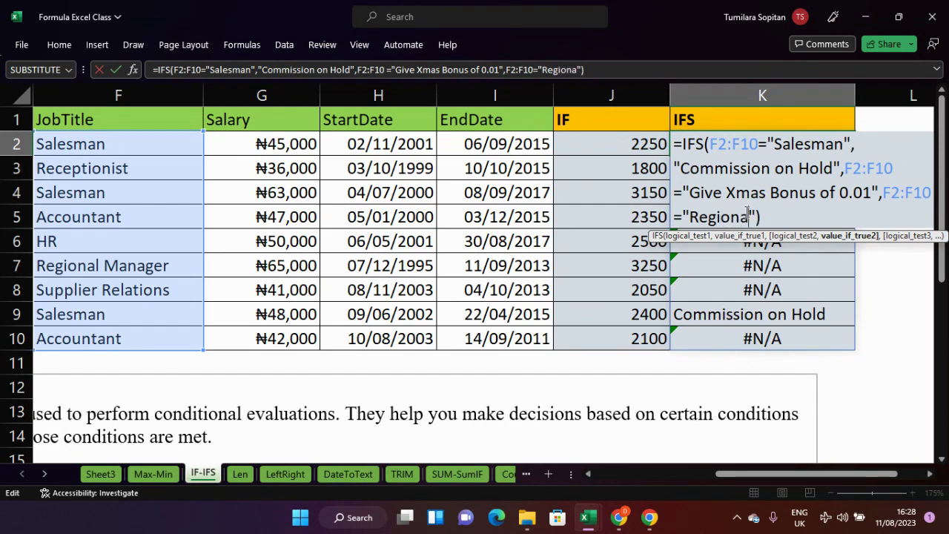
{"action": "type", "text": " Manag"}
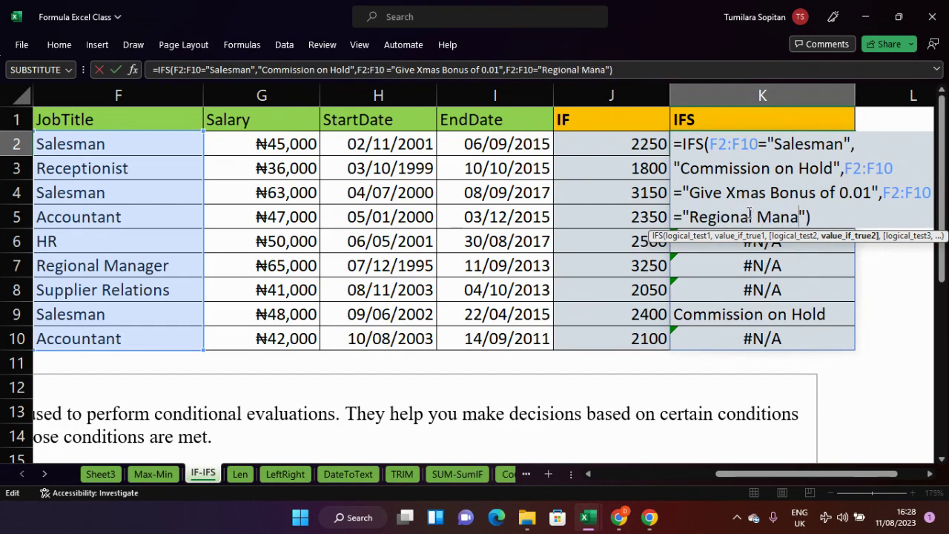
{"action": "type", "text": "er"}
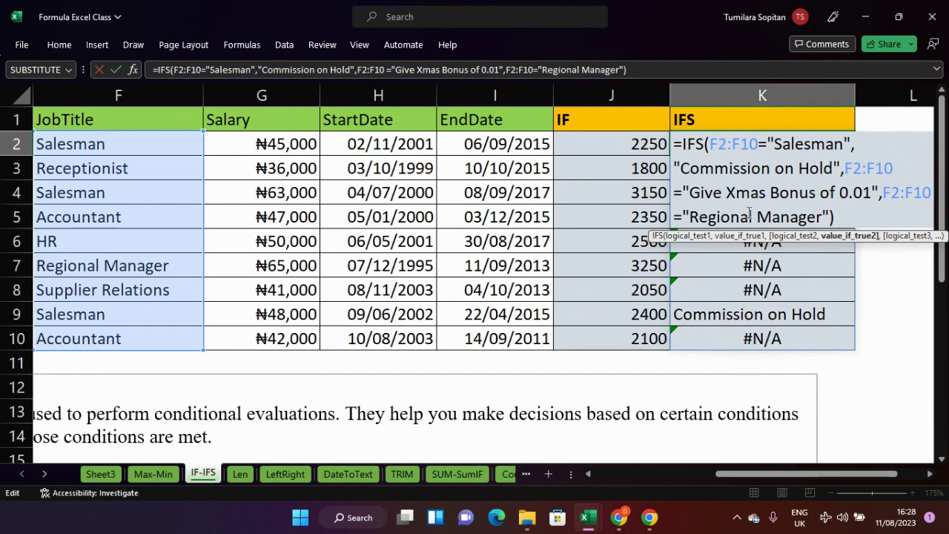
{"action": "type", "text": ","}
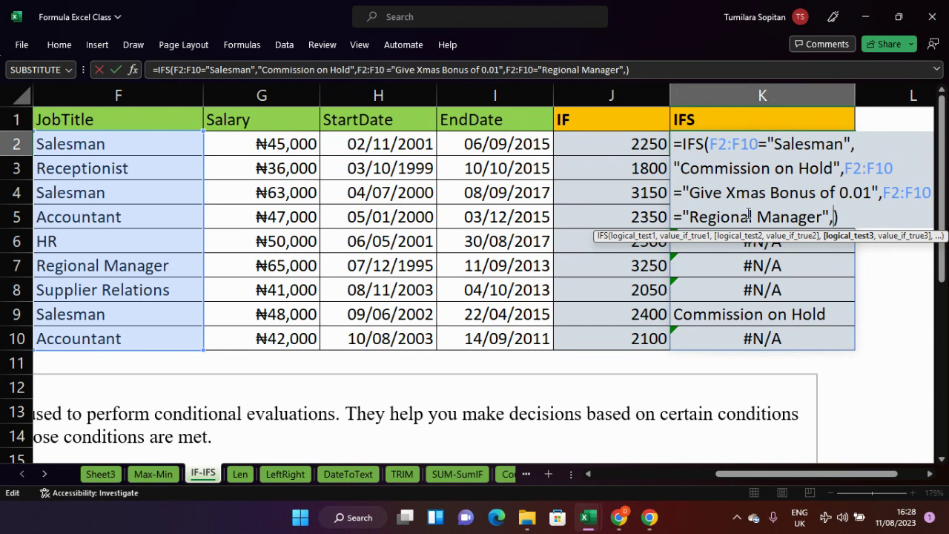
{"action": "type", "text": "\"\""}
{"action": "key", "text": "Left"}
{"action": "type", "text": "A "}
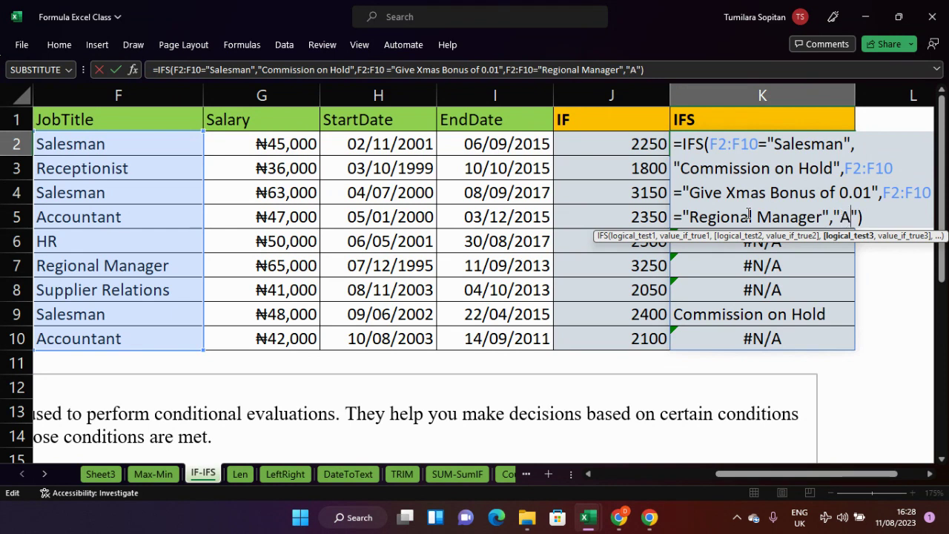
{"action": "type", "text": "Bag "}
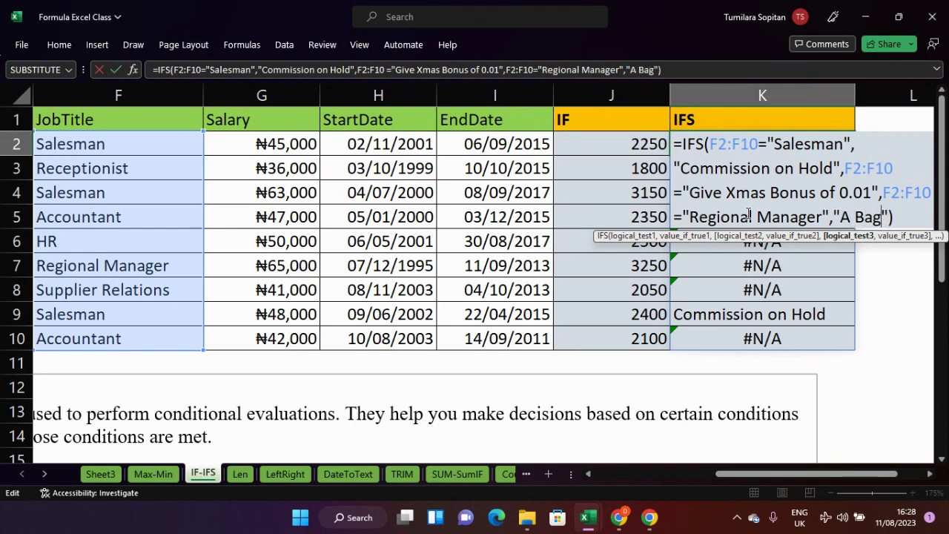
{"action": "type", "text": "of Rice"}
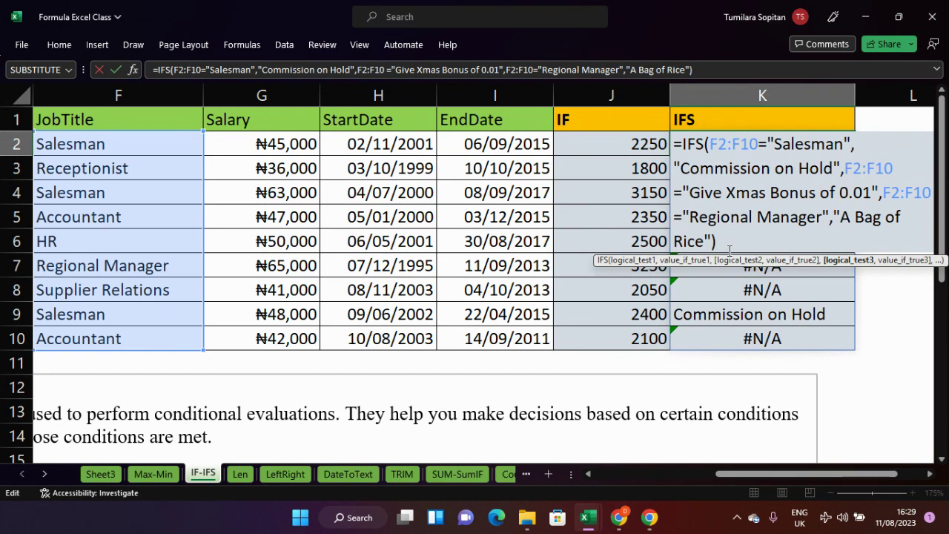
{"action": "left_click", "coordinate": [728, 246]}
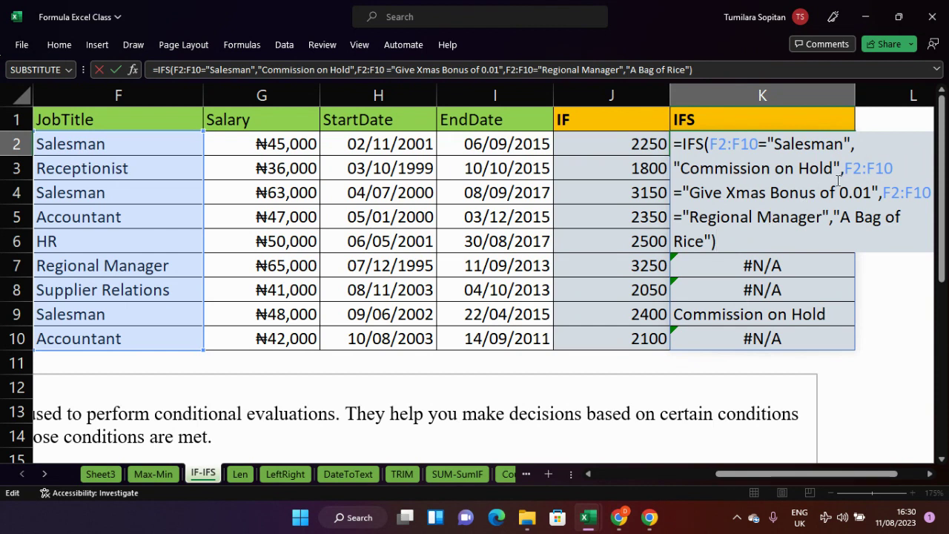
- Insert "HR", as the second F2:F10= condition in K2's IFS formula and commit it
{"action": "left_click", "coordinate": [900, 167]}
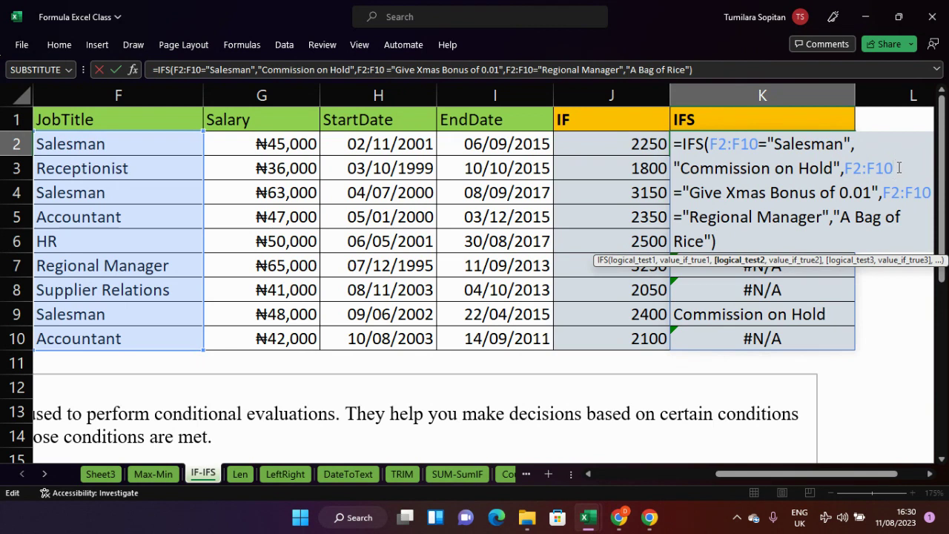
{"action": "type", "text": "="}
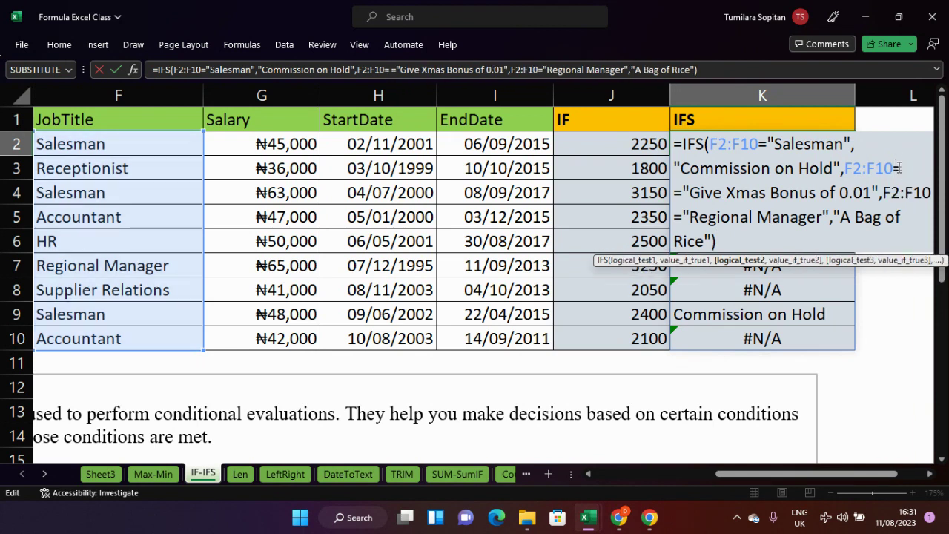
{"action": "key", "text": "BackSpace"}
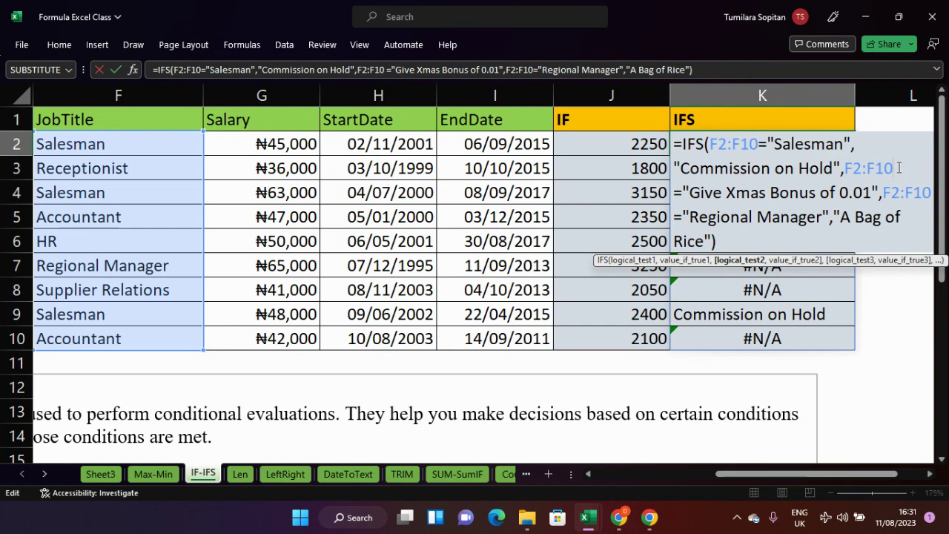
{"action": "left_click", "coordinate": [685, 193]}
{"action": "type", "text": "\"\""}
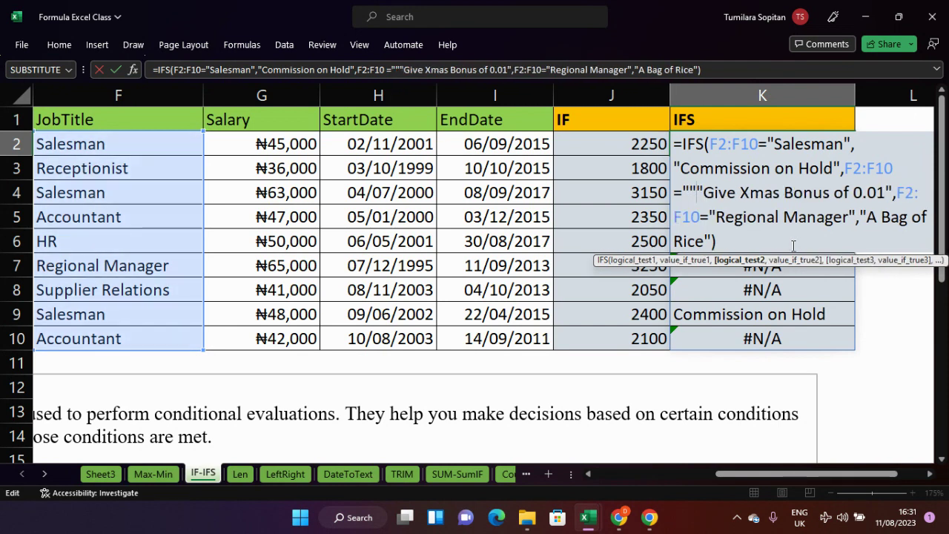
{"action": "key", "text": "Left"}
{"action": "type", "text": "HR"}
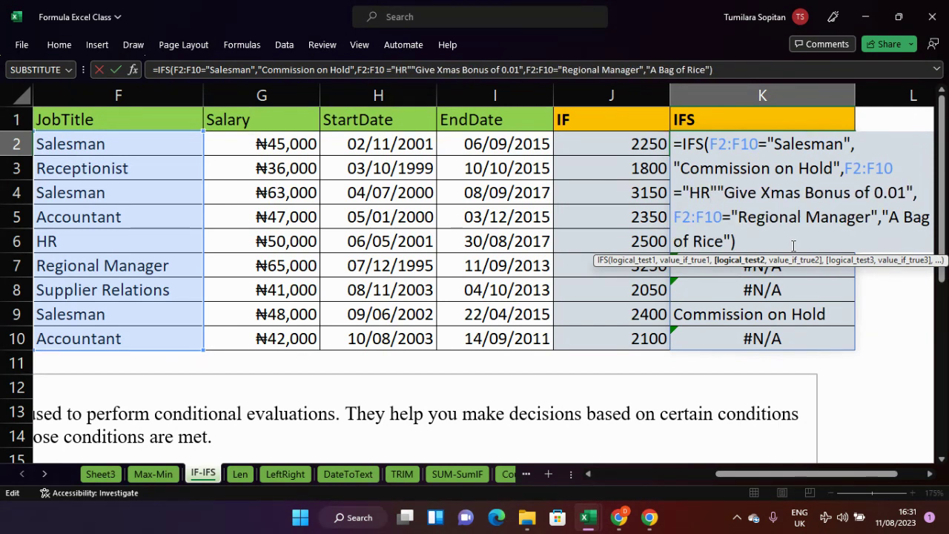
{"action": "key", "text": "Right"}
{"action": "type", "text": ","}
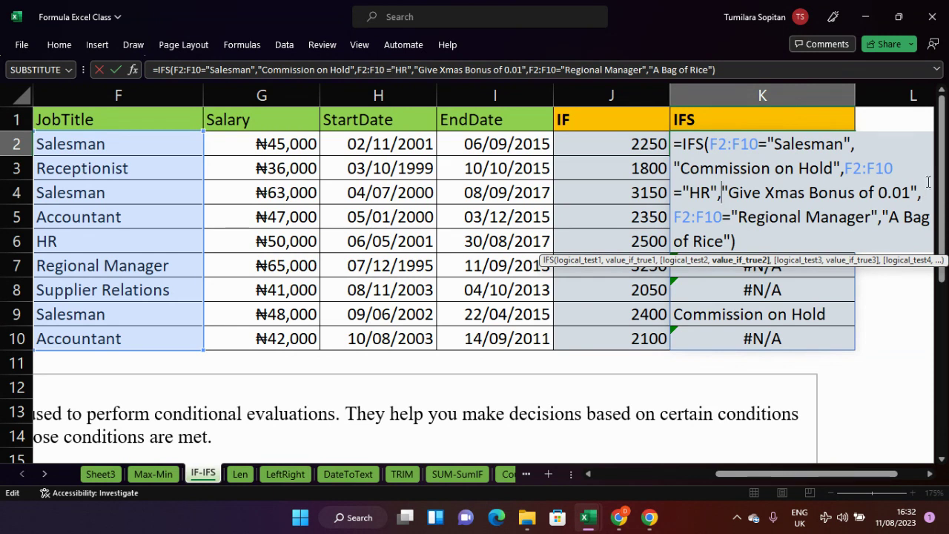
{"action": "left_click", "coordinate": [743, 241]}
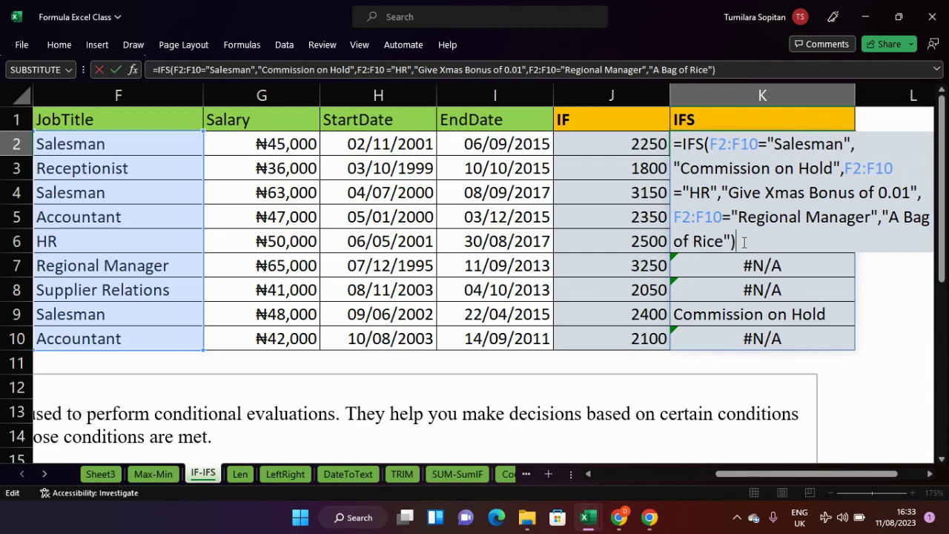
{"action": "key", "text": "Return"}
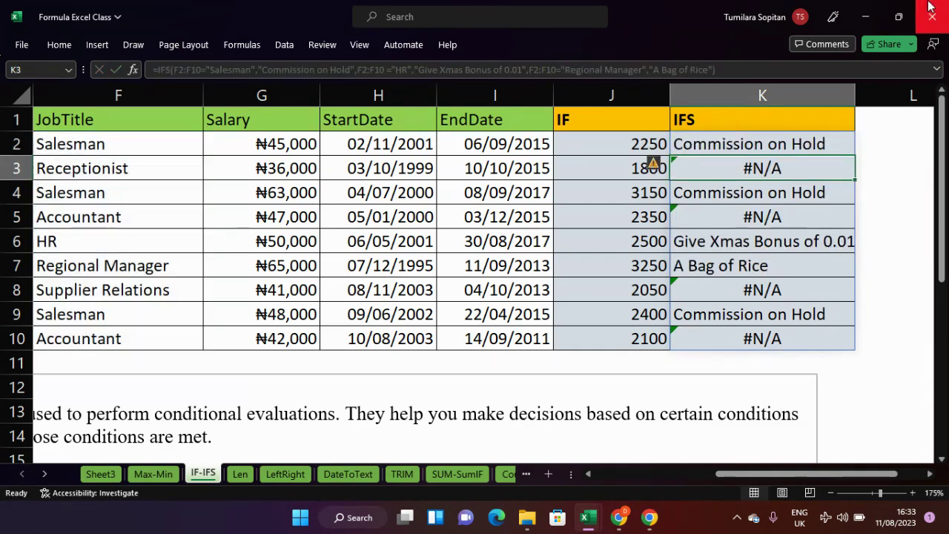
- Fill K2's IFS formula down to K10, then re-enter K2's formula, leaving #SPILL! in K2:K9
{"action": "left_click", "coordinate": [838, 143]}
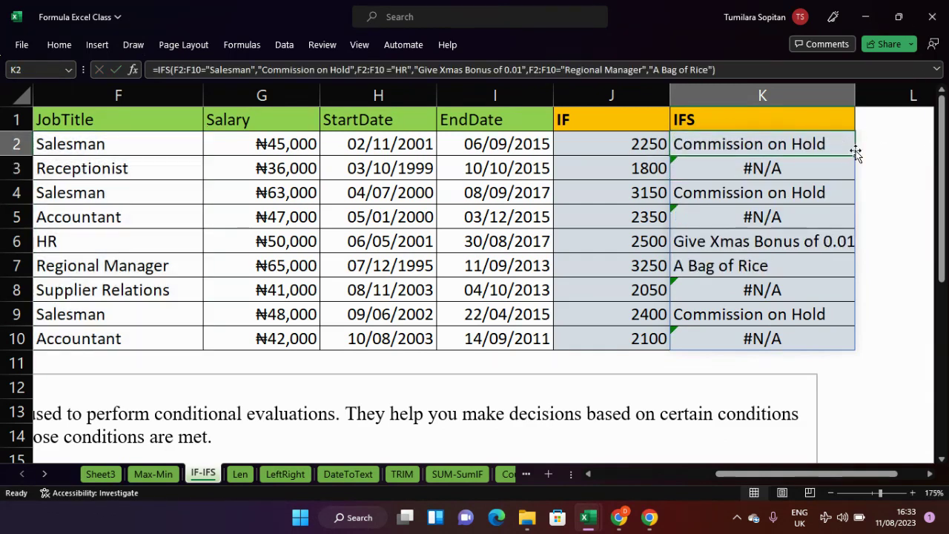
{"action": "left_click_drag", "start_coordinate": [853, 153], "coordinate": [842, 341]}
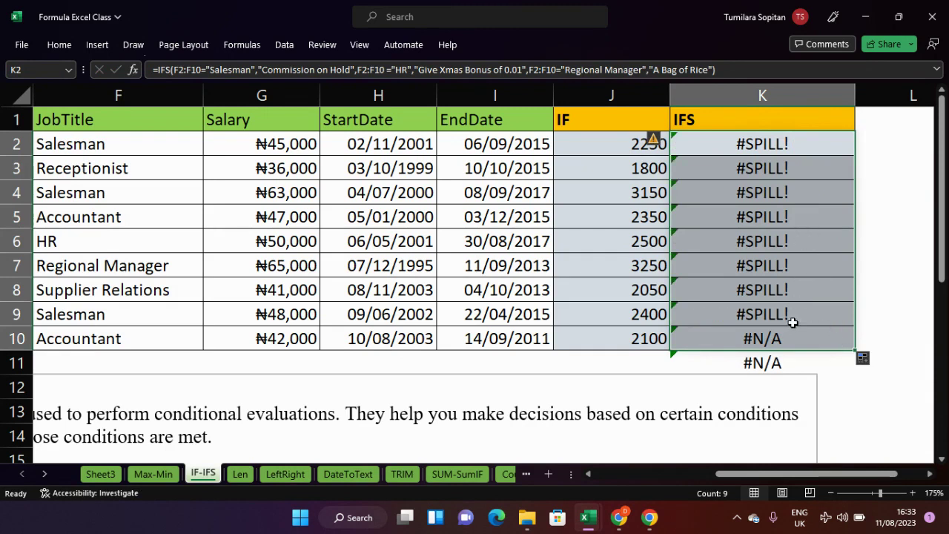
{"action": "left_click", "coordinate": [791, 140]}
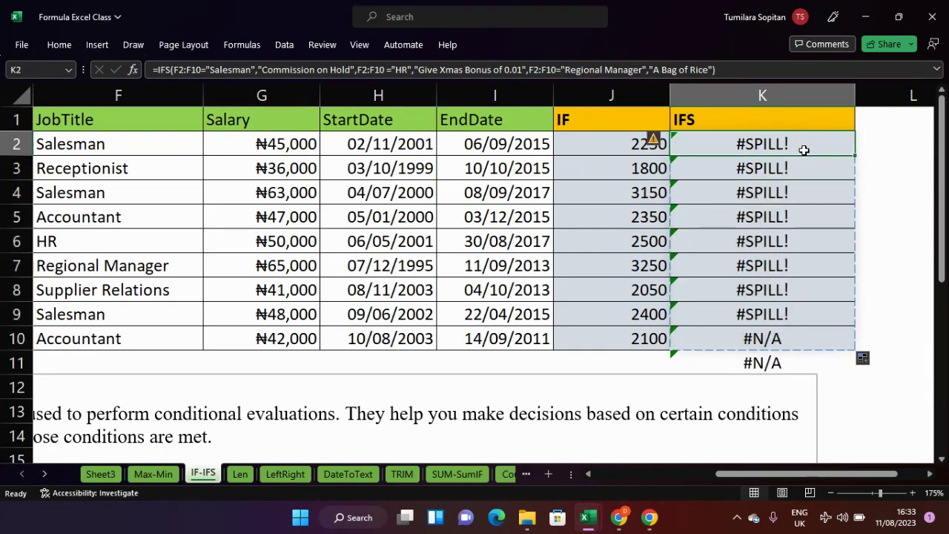
{"action": "double_click", "coordinate": [804, 150]}
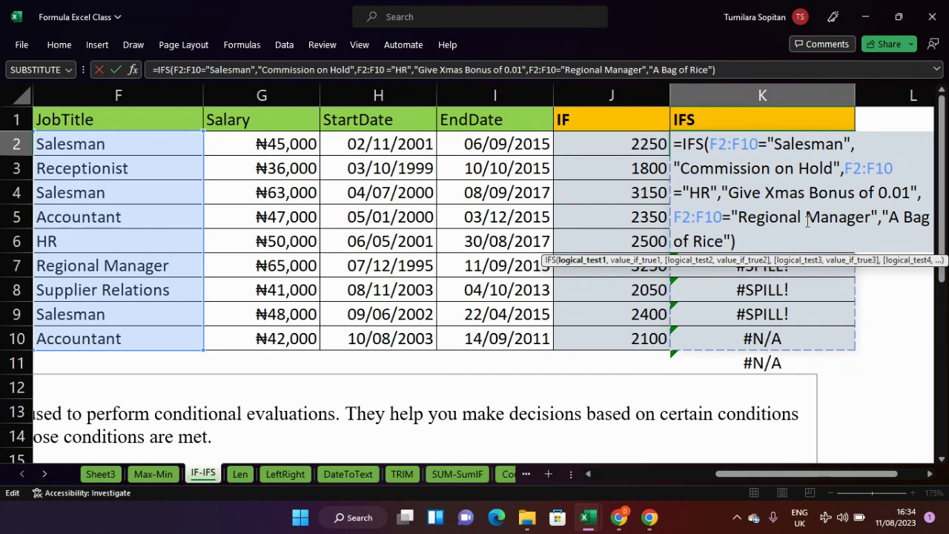
{"action": "left_click", "coordinate": [755, 249]}
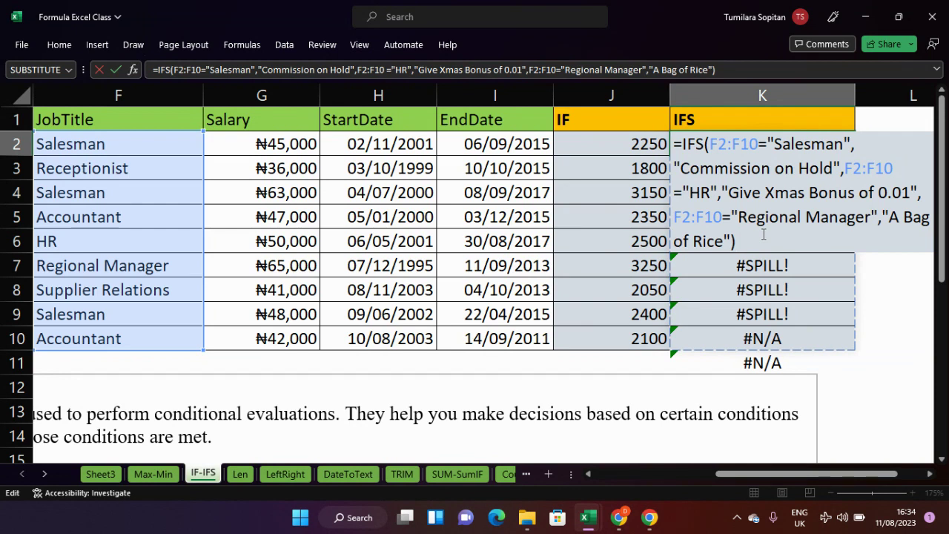
{"action": "key", "text": "Return"}
- Re-enter K2's IFS formula with Ctrl+Shift+Enter as an array formula and fill it to K10
{"action": "left_click", "coordinate": [826, 146]}
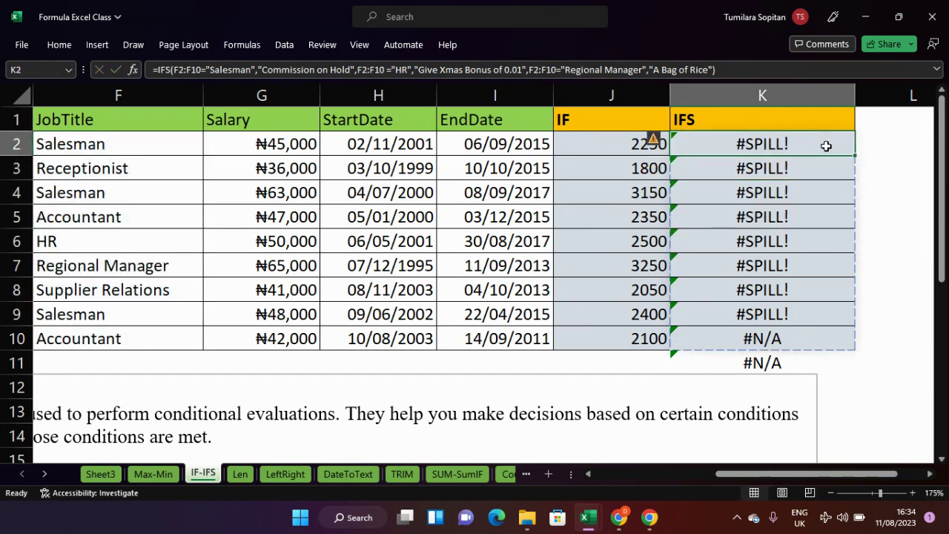
{"action": "double_click", "coordinate": [826, 146]}
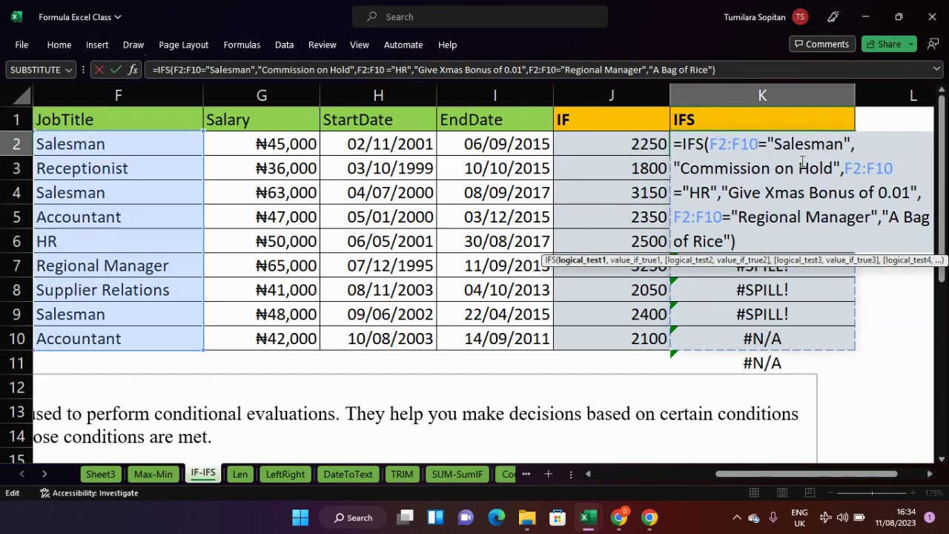
{"action": "left_click", "coordinate": [751, 244]}
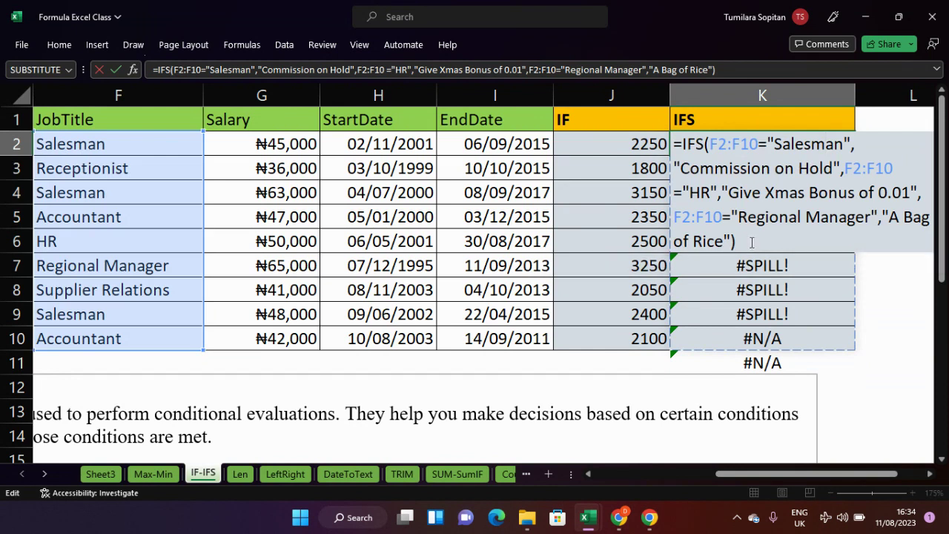
{"action": "left_click_drag", "start_coordinate": [744, 245], "coordinate": [708, 146]}
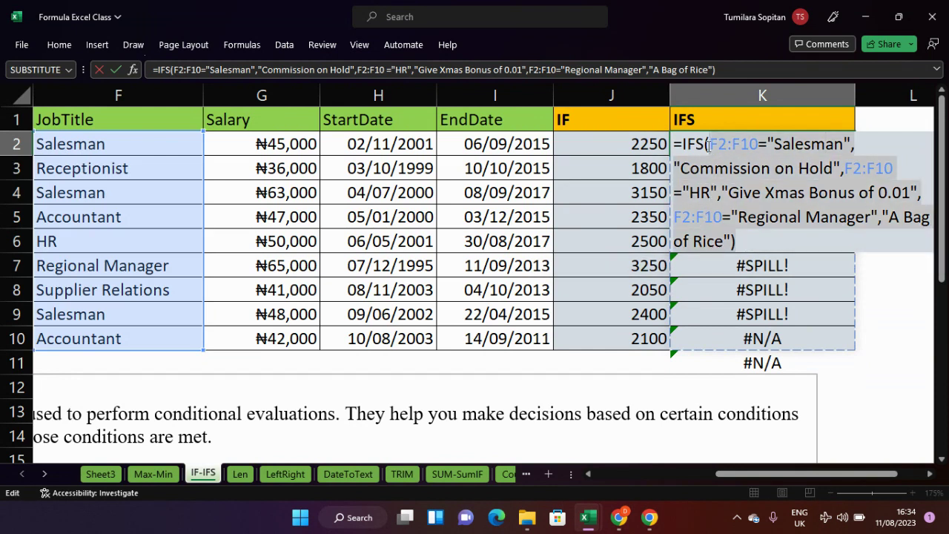
{"action": "left_click", "coordinate": [708, 146]}
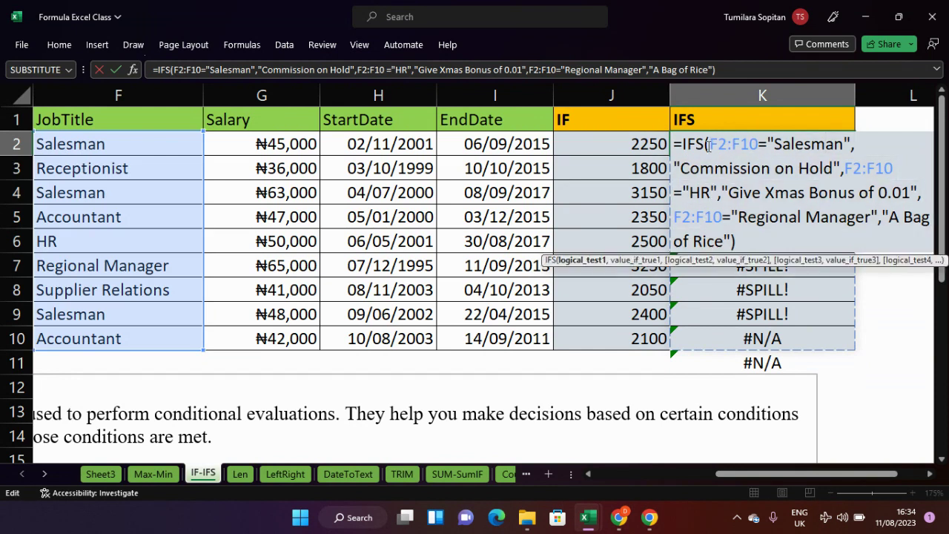
{"action": "left_click", "coordinate": [751, 243]}
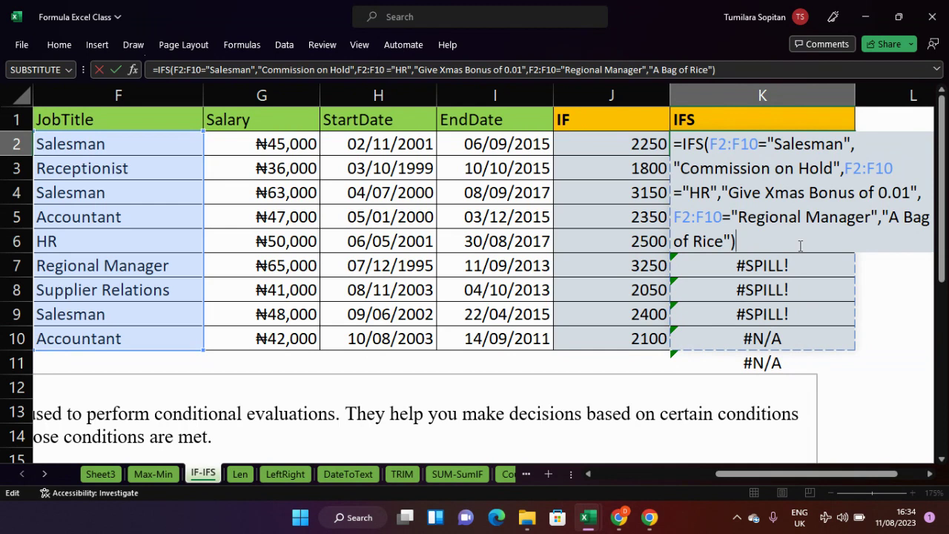
{"action": "key", "text": "ctrl+shift+Return"}
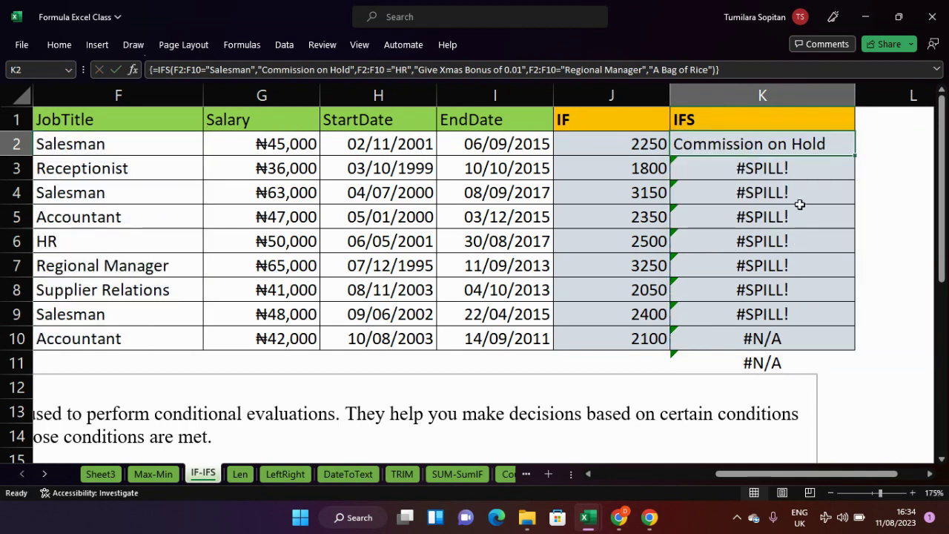
{"action": "left_click_drag", "start_coordinate": [854, 154], "coordinate": [843, 353]}
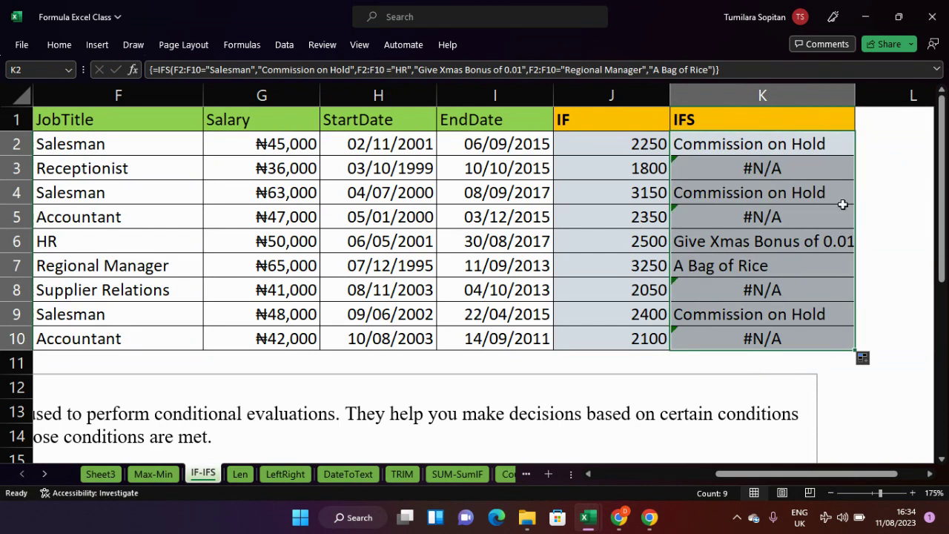
{"action": "left_click", "coordinate": [835, 152]}
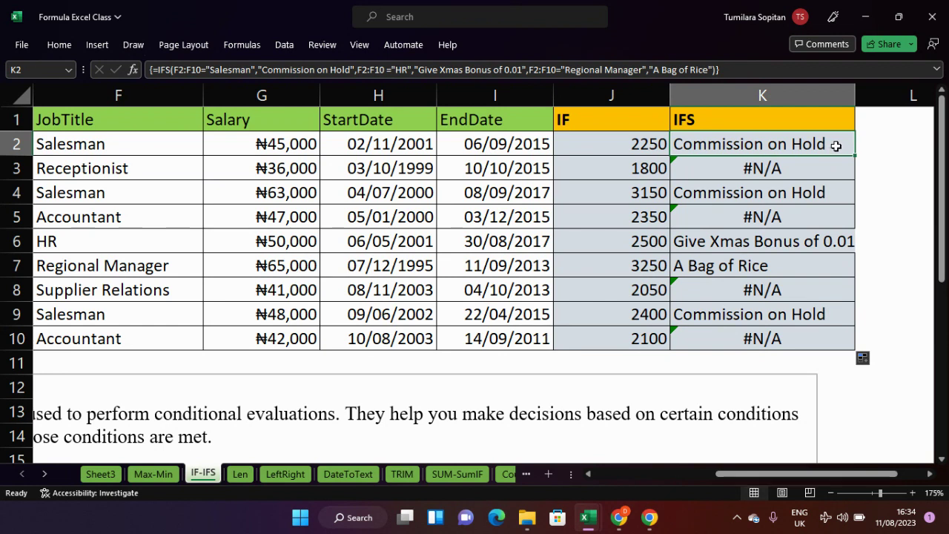
- Try K2 as an array formula, then recommit it as an ordinary formula to inspect the spill error
{"action": "key", "text": "F2"}
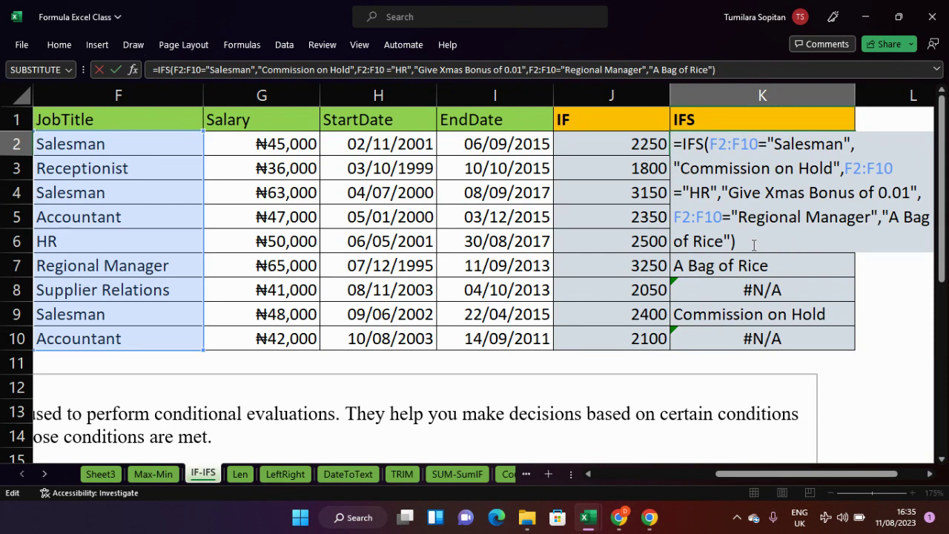
{"action": "key", "text": "ctrl+shift+Return"}
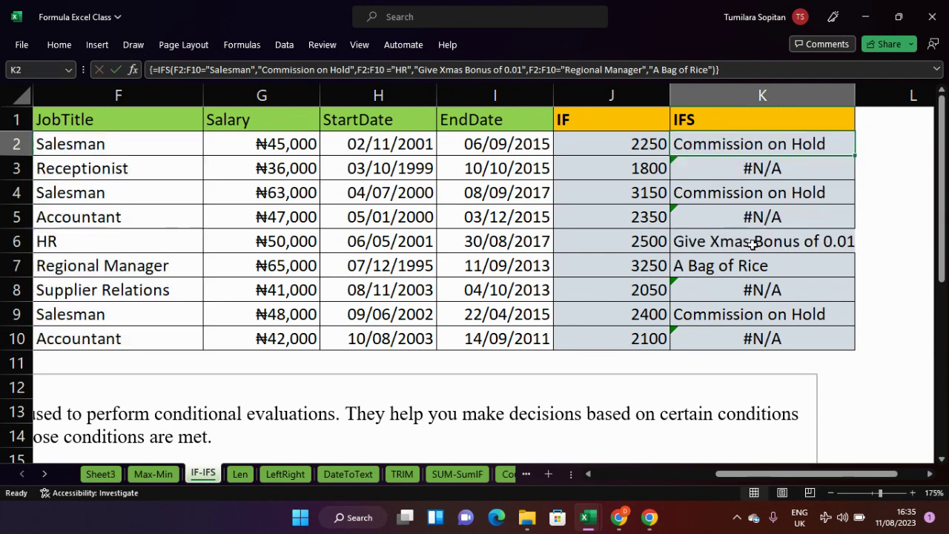
{"action": "double_click", "coordinate": [797, 146]}
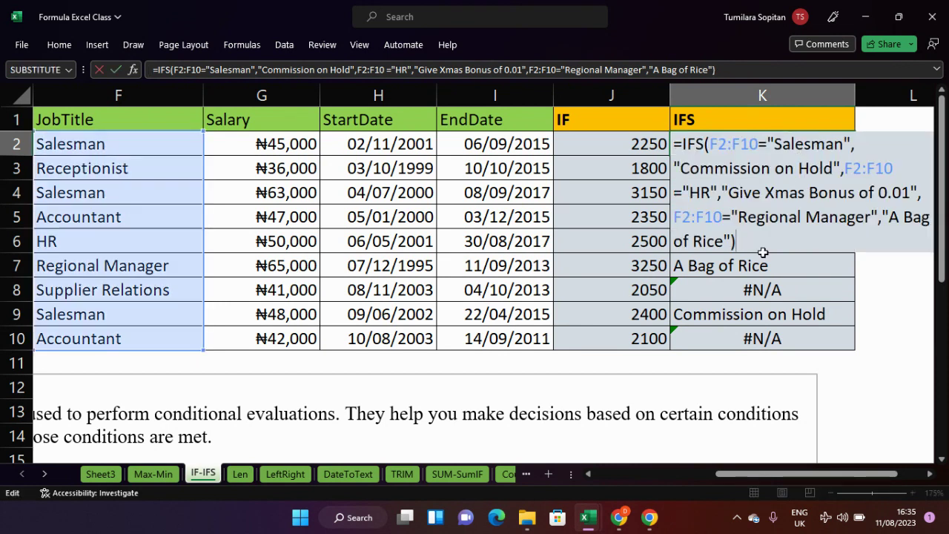
{"action": "key", "text": "Return"}
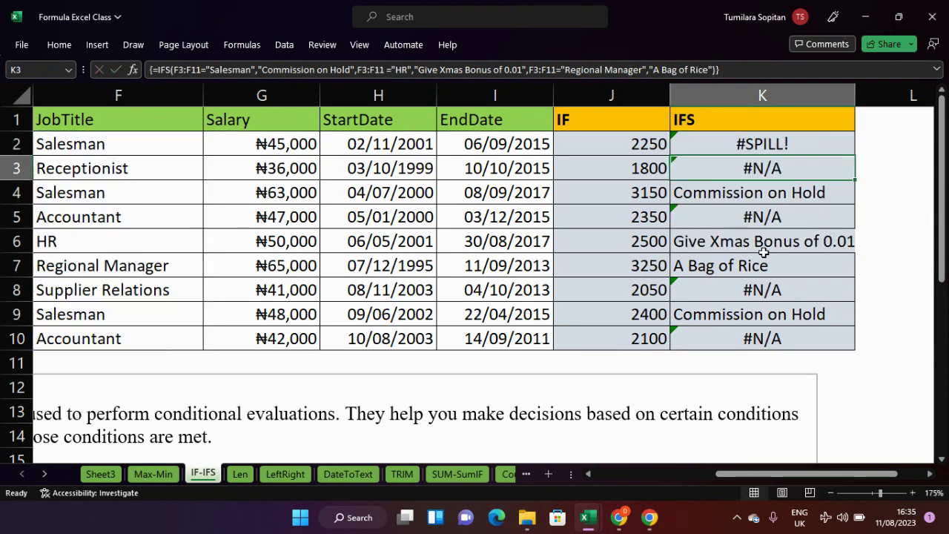
{"action": "left_click", "coordinate": [781, 142]}
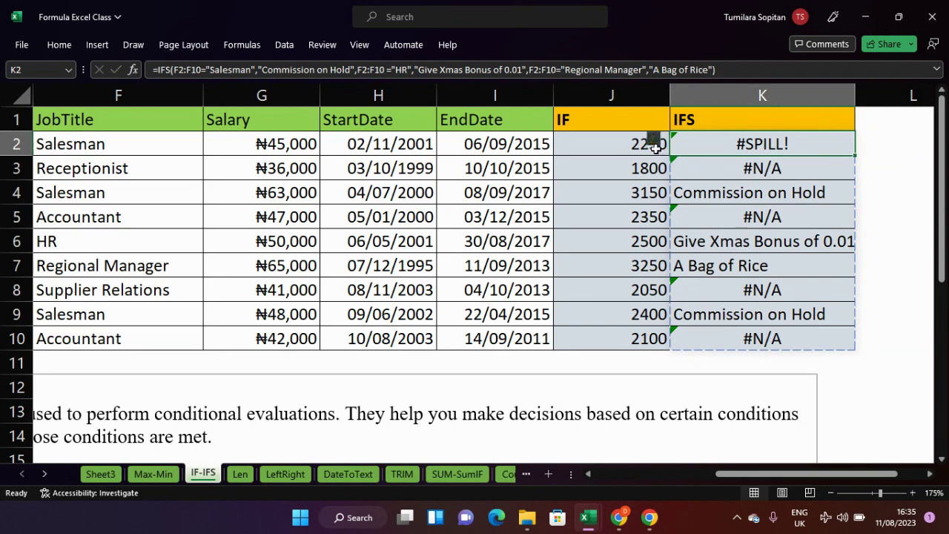
{"action": "mouse_move", "coordinate": [657, 143]}
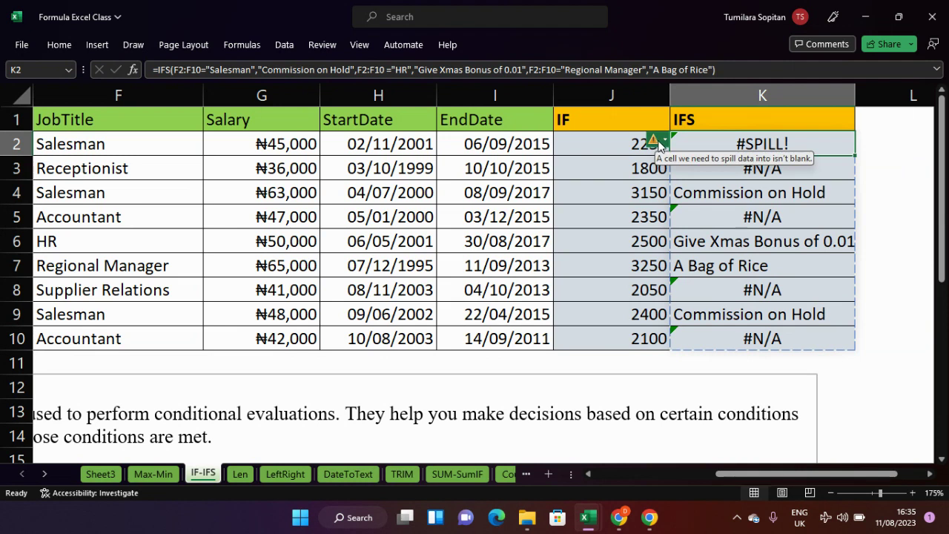
- Commit K2's IFS formula as an array formula and copy it down to K10
{"action": "double_click", "coordinate": [801, 146]}
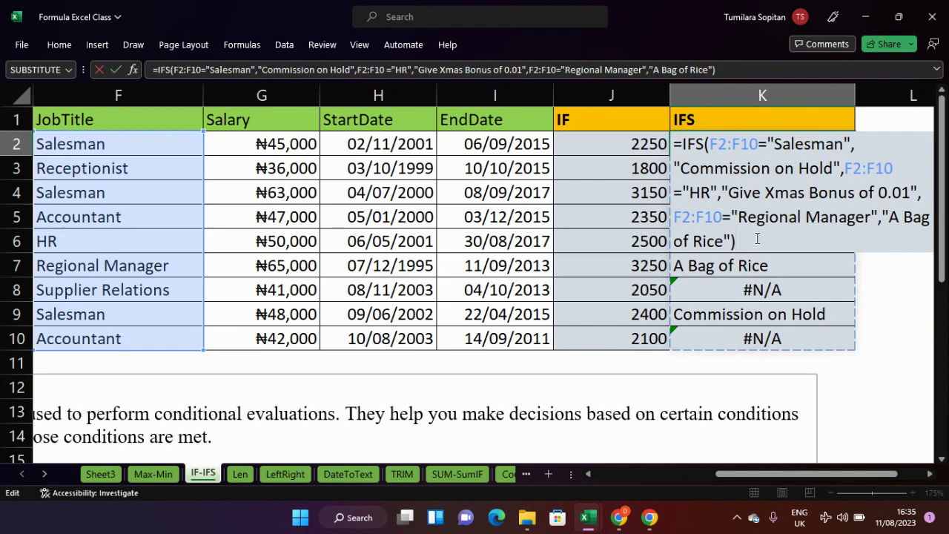
{"action": "key", "text": "ctrl+shift+Return"}
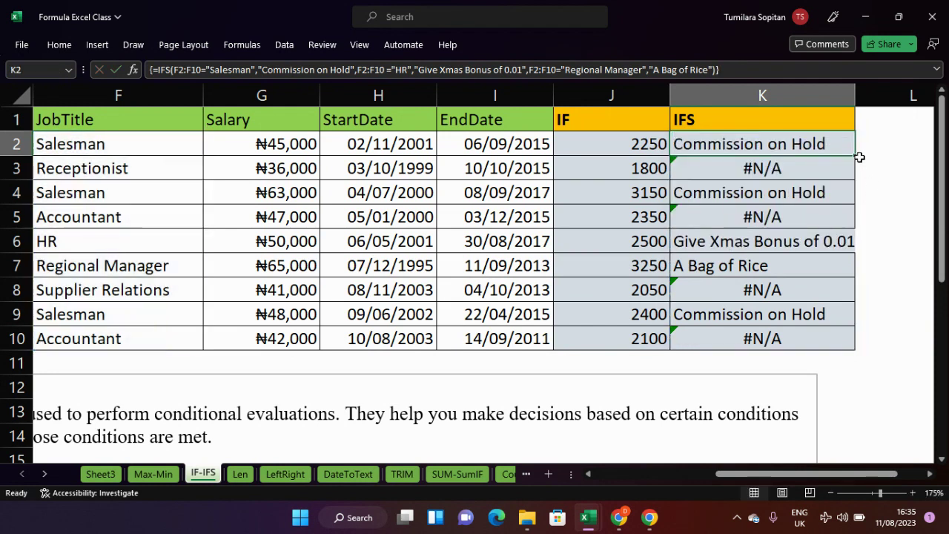
{"action": "left_click_drag", "start_coordinate": [854, 155], "coordinate": [839, 356]}
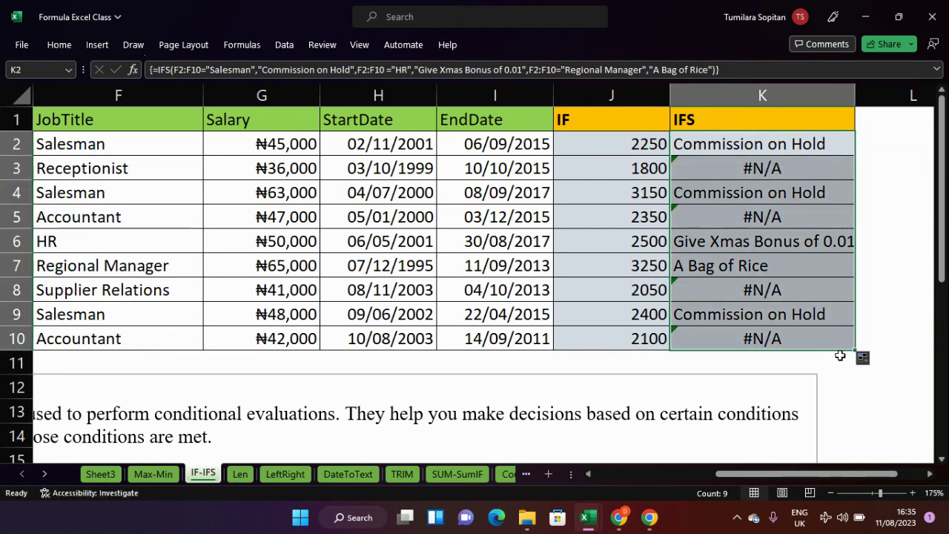
{"action": "left_click", "coordinate": [839, 356]}
{"action": "left_click", "coordinate": [880, 315]}
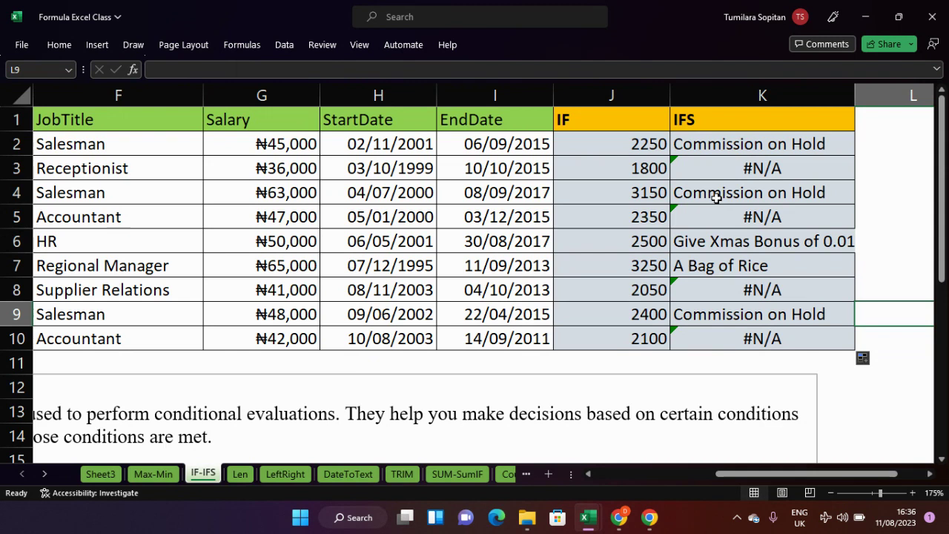
{"action": "left_click", "coordinate": [747, 172]}
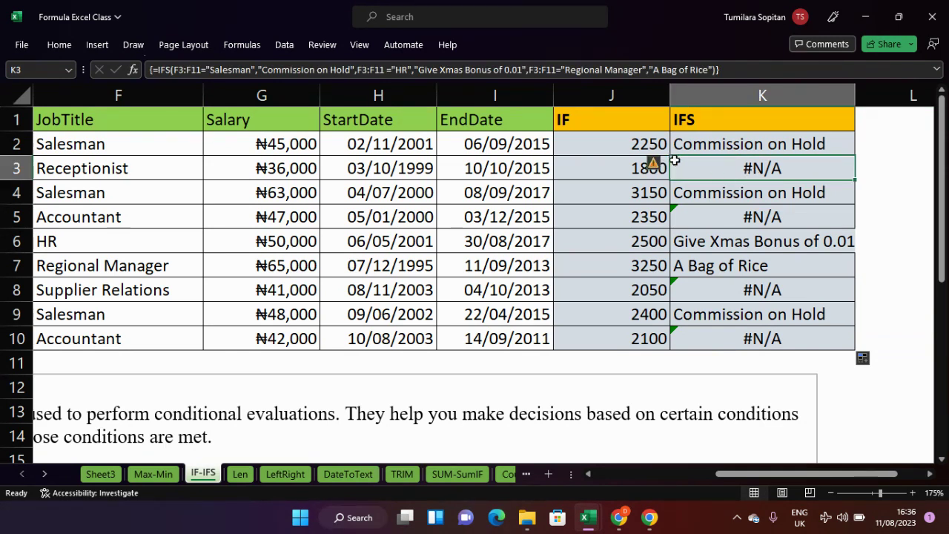
{"action": "mouse_move", "coordinate": [658, 167]}
{"action": "left_click", "coordinate": [710, 144]}
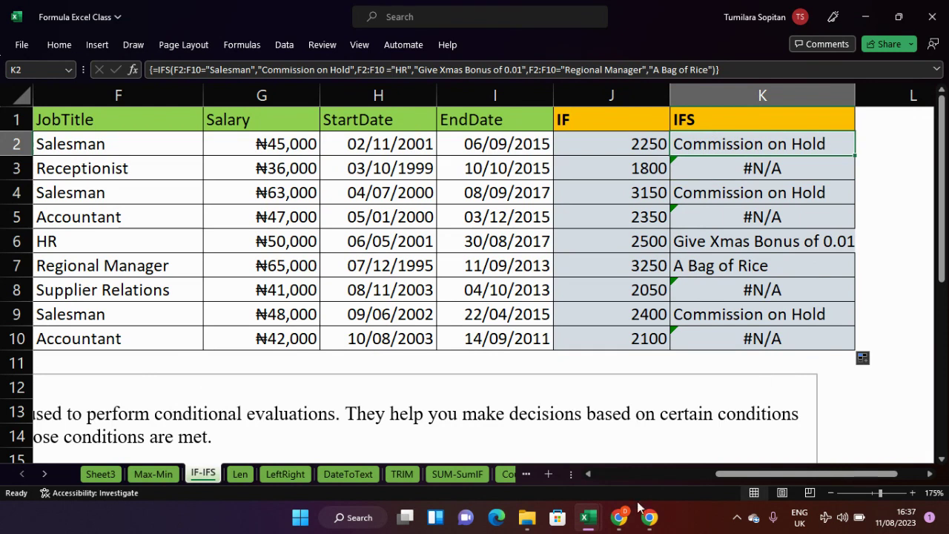
{"action": "left_click", "coordinate": [623, 523]}
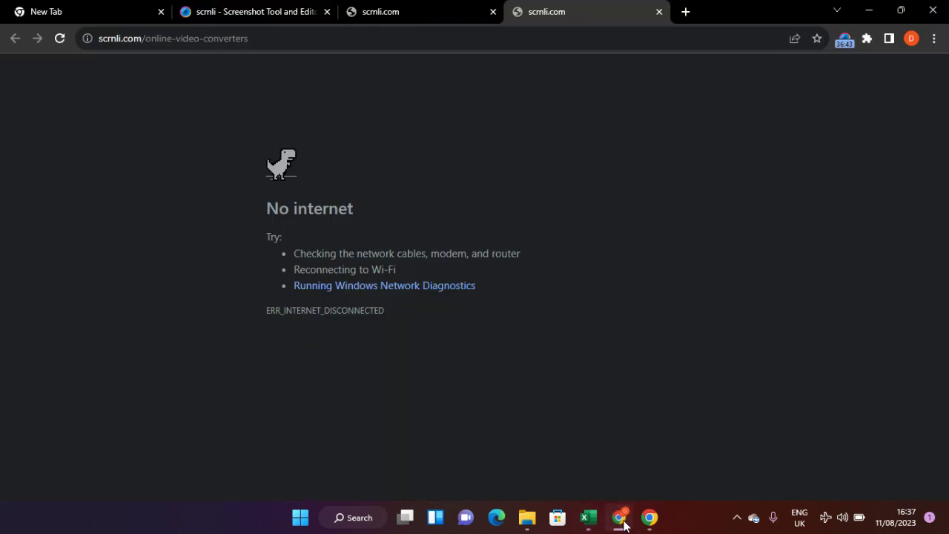
{"action": "left_click", "coordinate": [622, 518]}
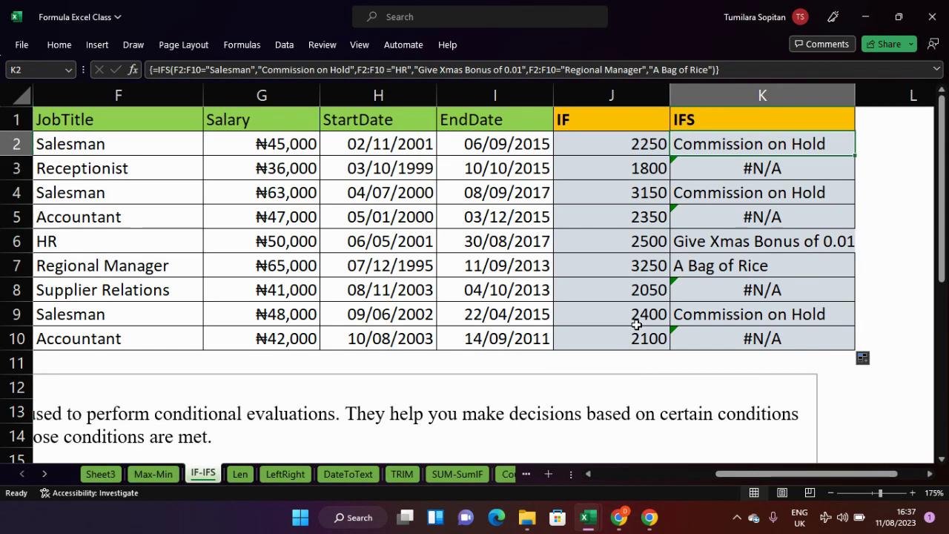
- On the Len sheet, shade J2:J10 light grey through Format Cells (Ctrl+1)
{"action": "left_click", "coordinate": [238, 474]}
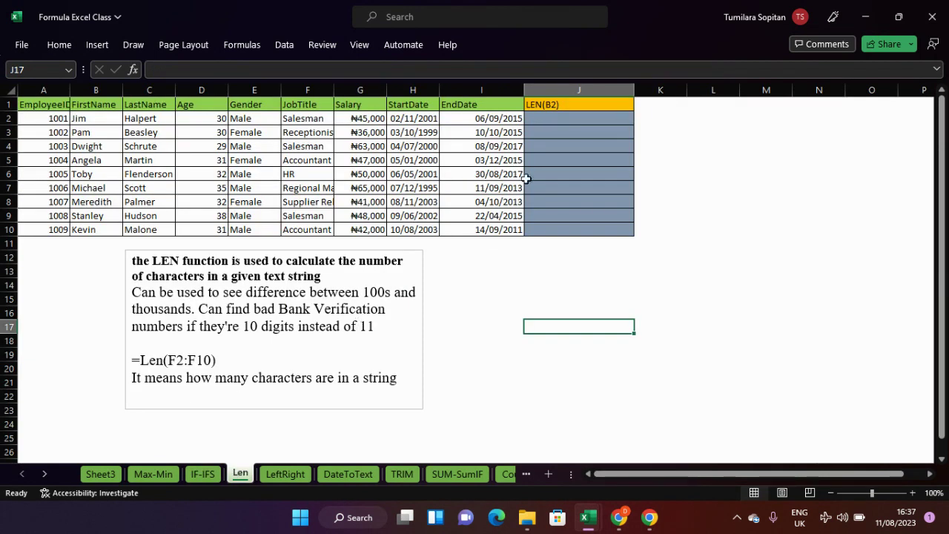
{"action": "left_click_drag", "start_coordinate": [544, 120], "coordinate": [562, 230]}
{"action": "key", "text": "ctrl+1"}
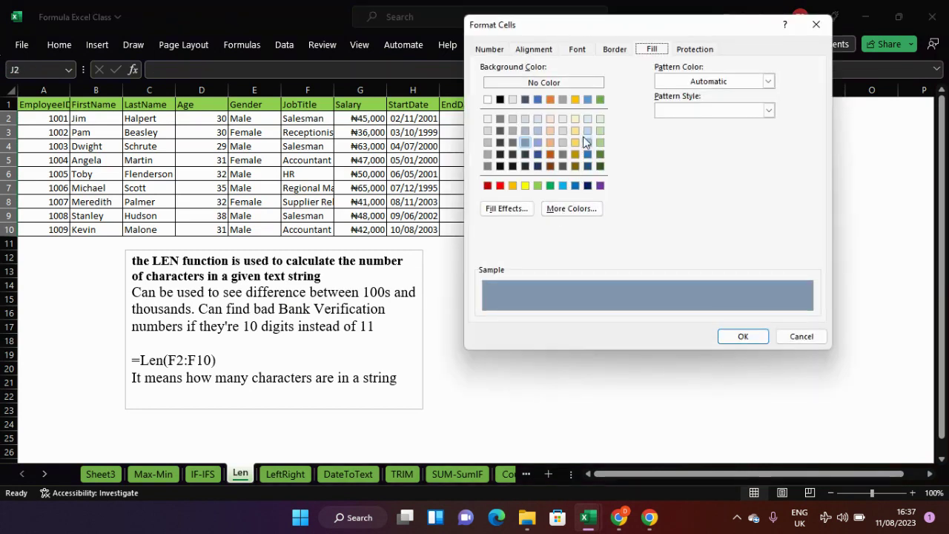
{"action": "left_click", "coordinate": [488, 117]}
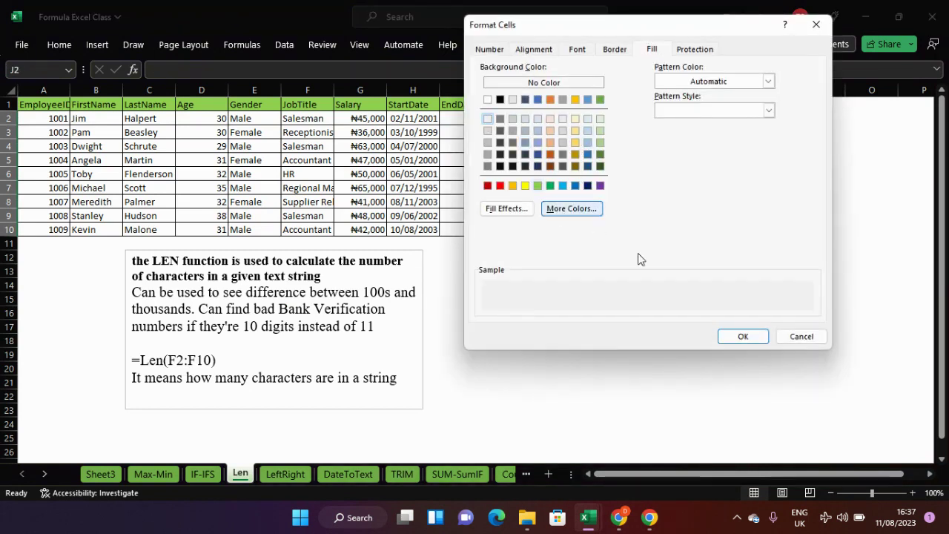
{"action": "left_click", "coordinate": [741, 337]}
{"action": "left_click", "coordinate": [609, 286]}
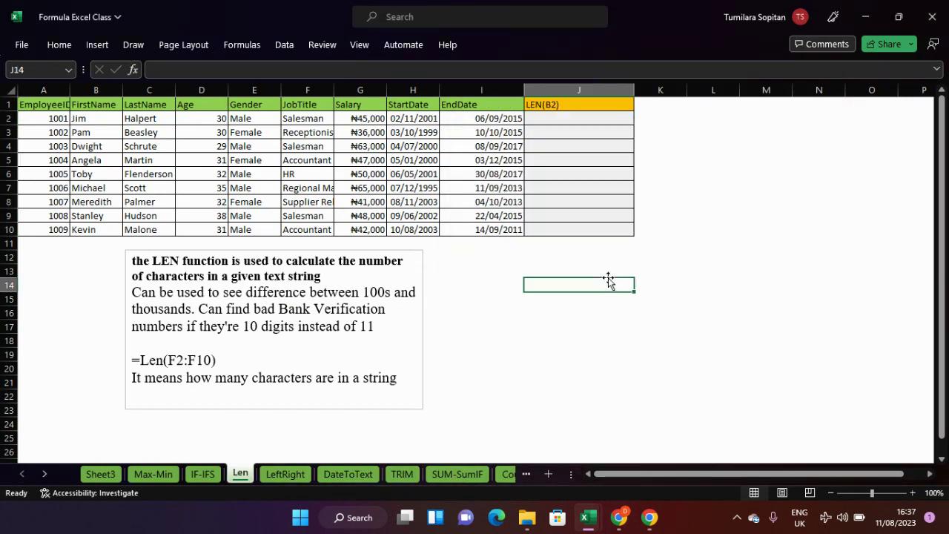
- Widen the JobTitle column F and enter =F2:F10 in J2, filling it down column J
{"action": "left_click", "coordinate": [560, 117]}
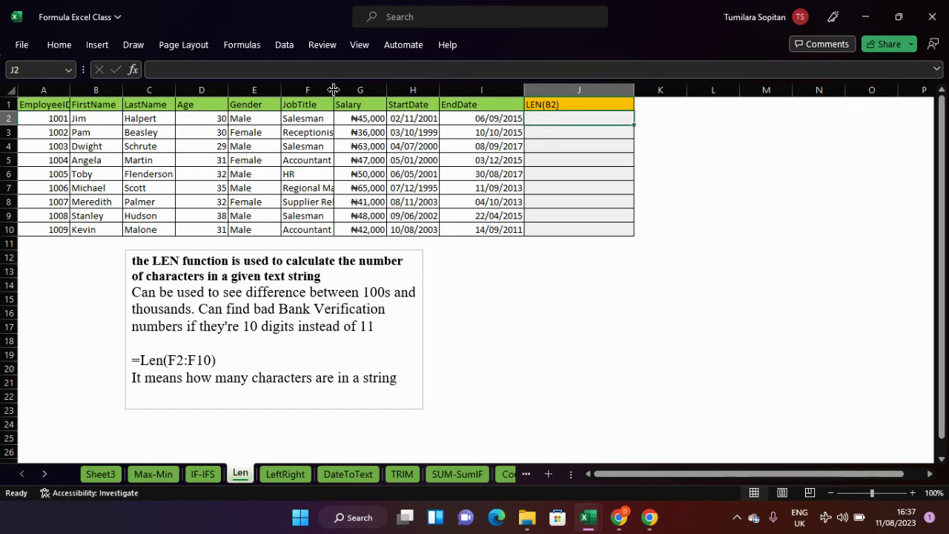
{"action": "left_click_drag", "start_coordinate": [333, 89], "coordinate": [345, 89]}
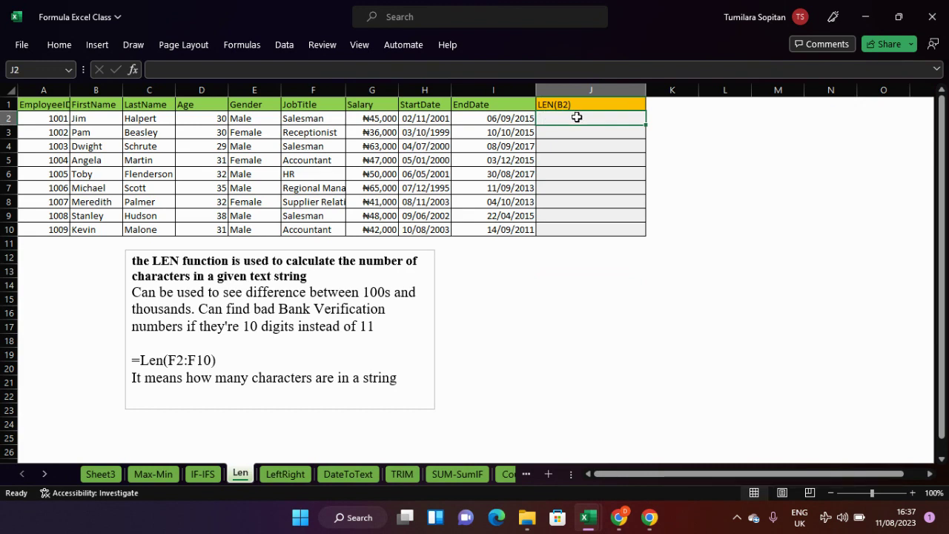
{"action": "type", "text": "="}
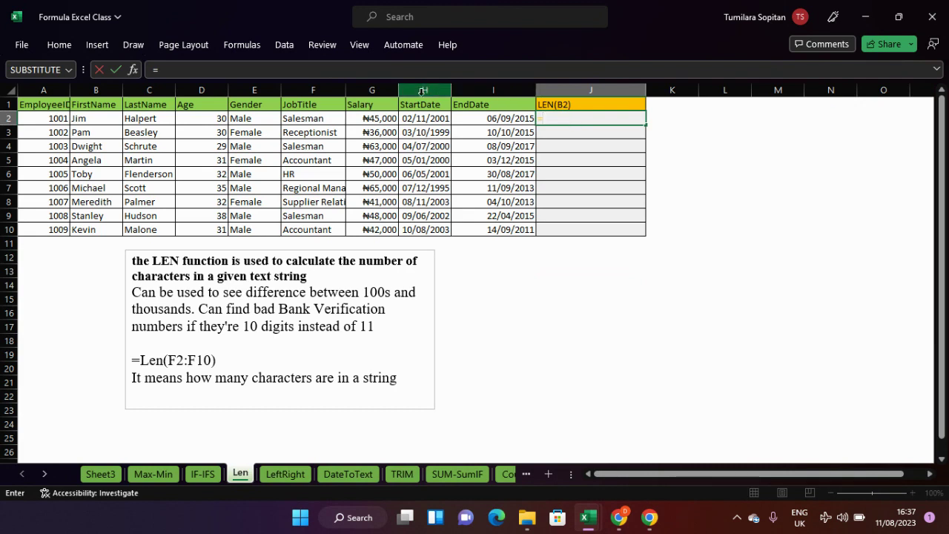
{"action": "left_click", "coordinate": [323, 117]}
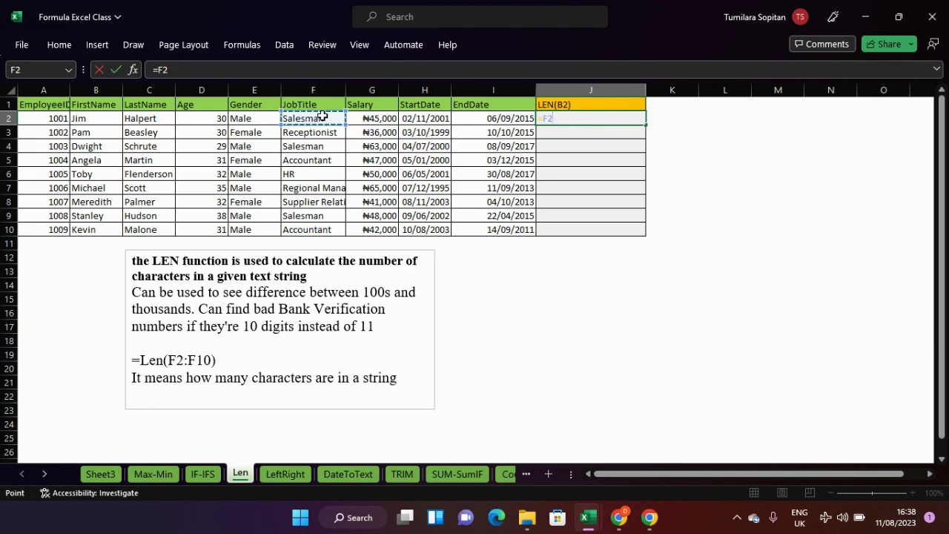
{"action": "key", "text": "ctrl+shift+Down"}
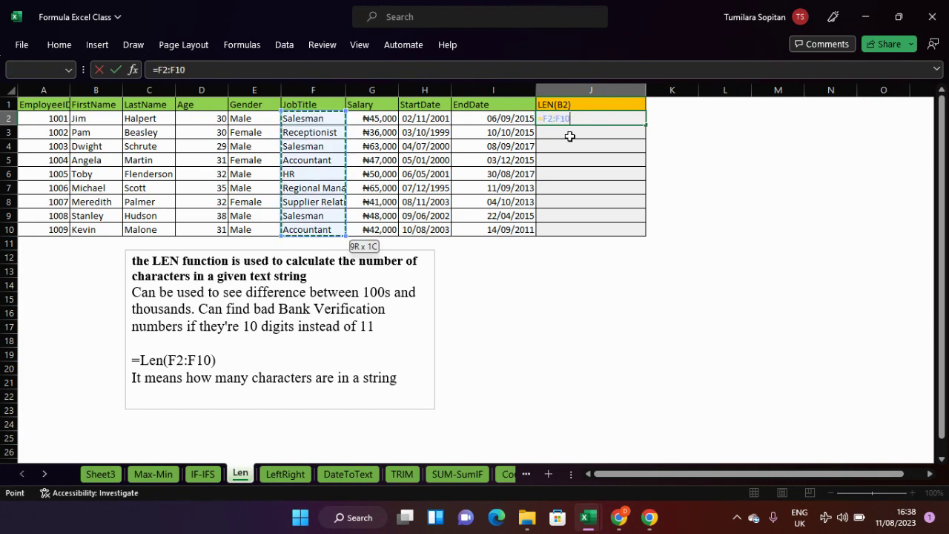
{"action": "key", "text": "Return"}
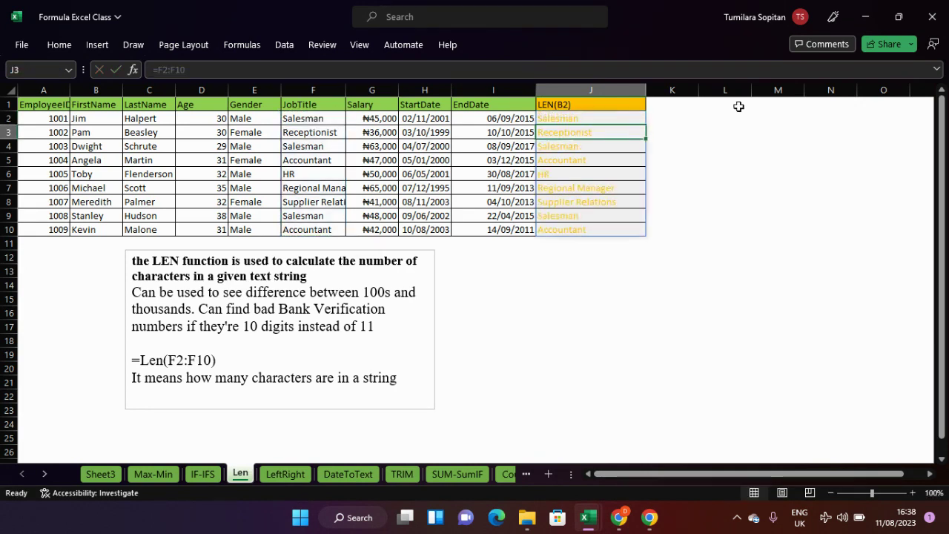
{"action": "left_click", "coordinate": [621, 116]}
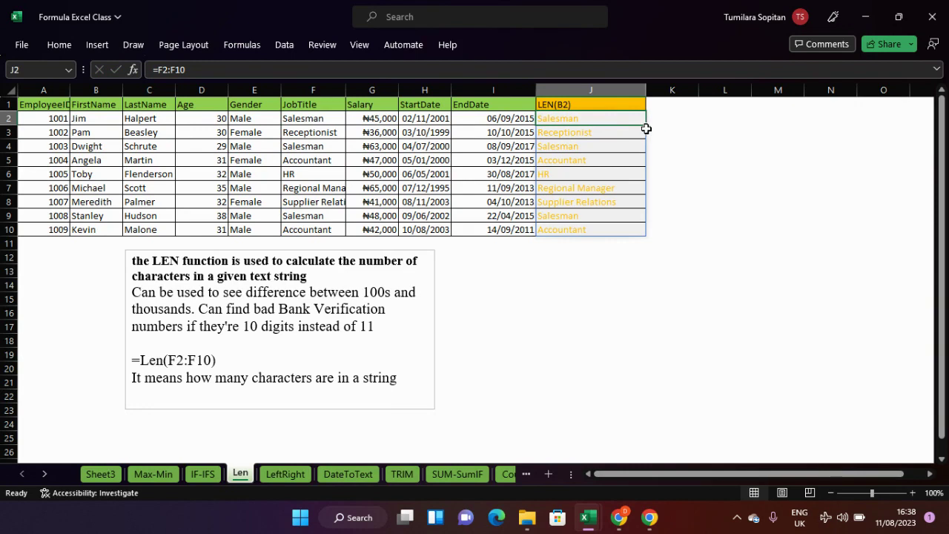
{"action": "left_click_drag", "start_coordinate": [645, 125], "coordinate": [637, 230]}
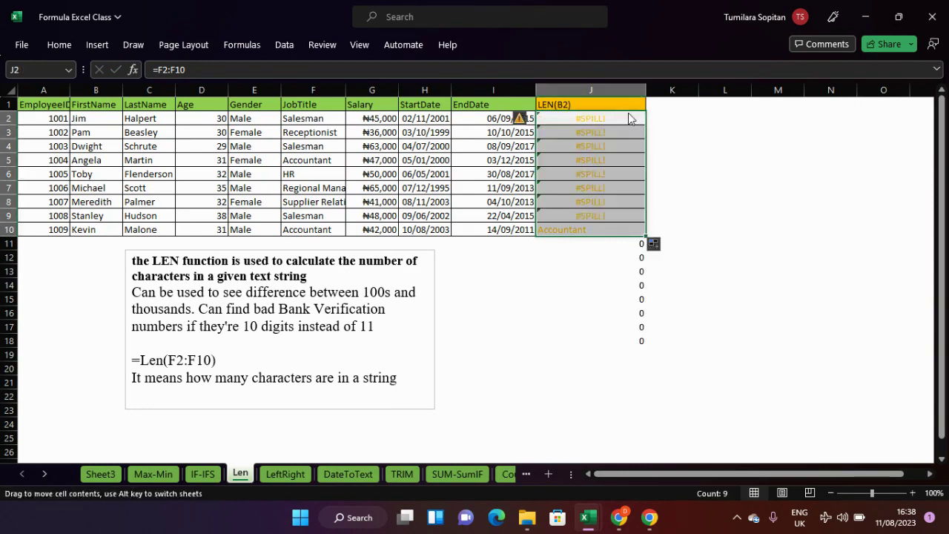
- Recommit J2 as the array formula {=F2:F10} and fill it down to J10
{"action": "double_click", "coordinate": [623, 118]}
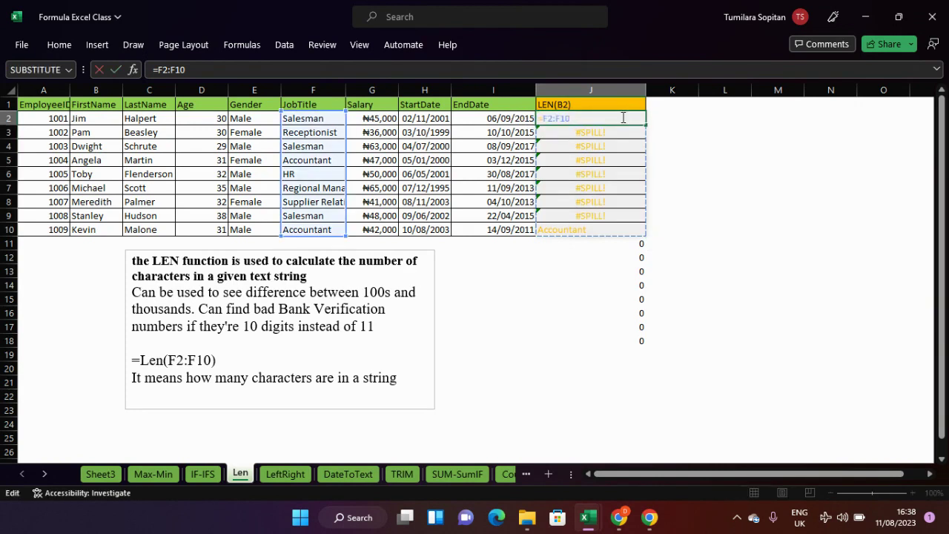
{"action": "key", "text": "ctrl+shift+Return"}
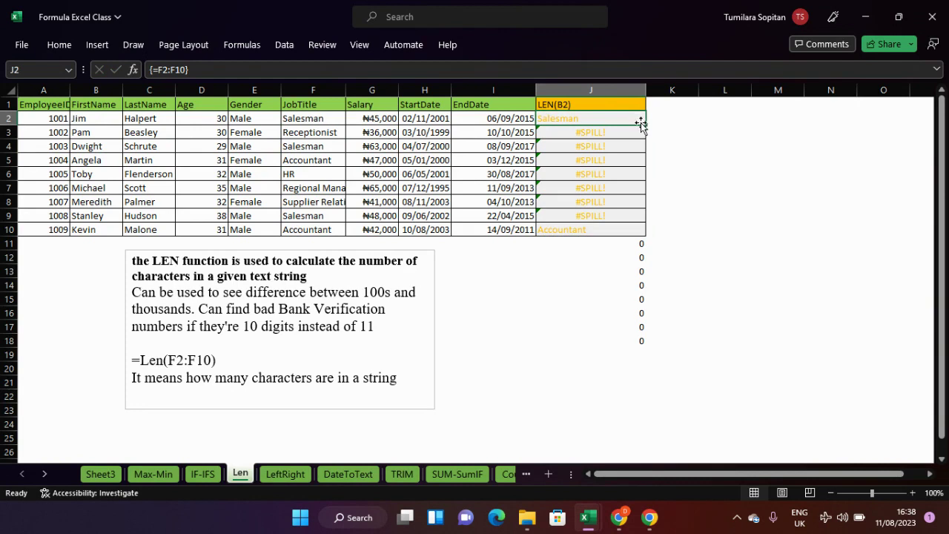
{"action": "left_click_drag", "start_coordinate": [640, 127], "coordinate": [635, 235]}
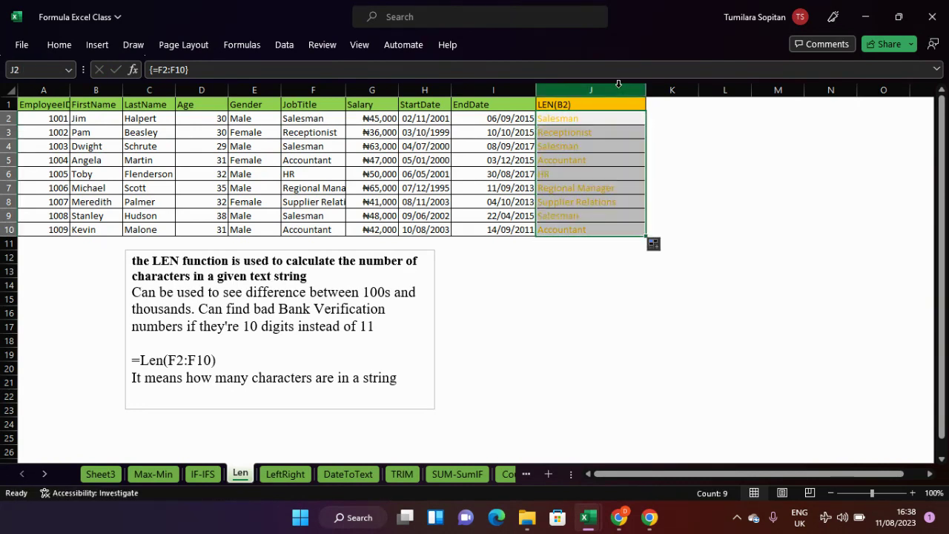
{"action": "scroll", "coordinate": [609, 187], "scroll_direction": "up", "scroll_amount": 3, "text": "ctrl"}
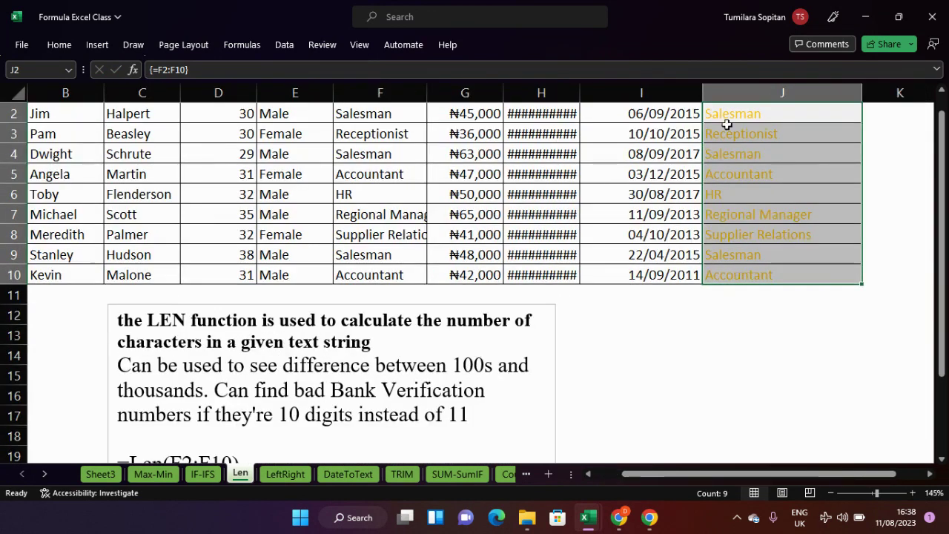
{"action": "scroll", "coordinate": [734, 117], "scroll_direction": "down", "scroll_amount": 2}
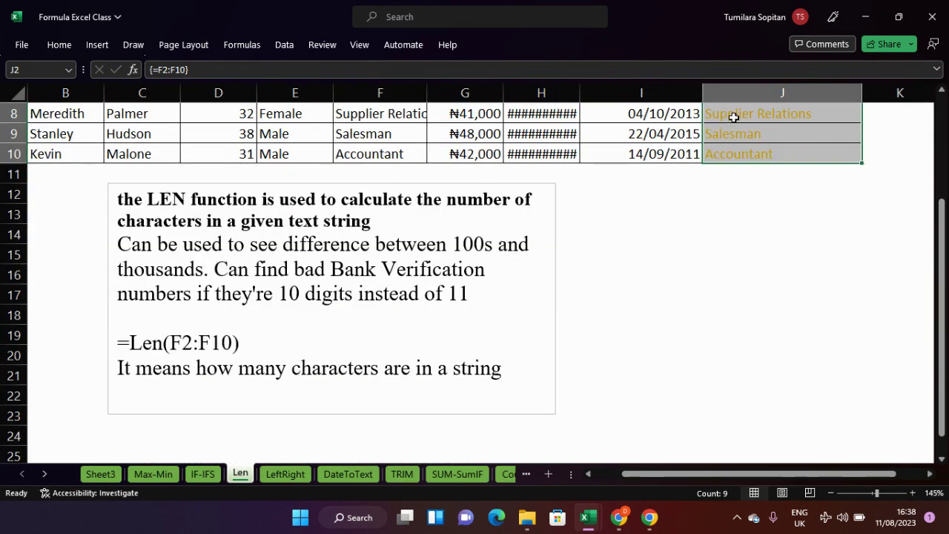
{"action": "scroll", "coordinate": [733, 117], "scroll_direction": "up", "scroll_amount": 3}
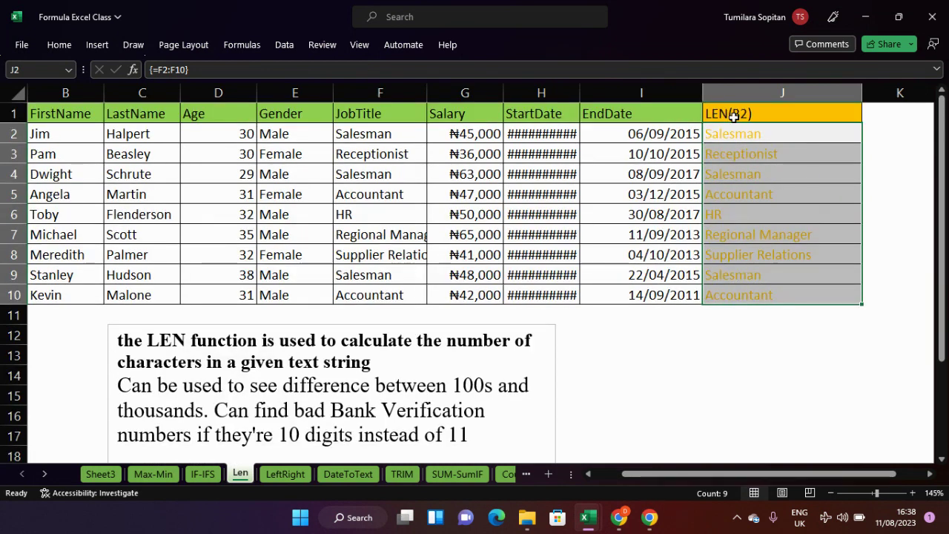
- Replace J2's formula with the array formula =LEN(F2:F10), fill it to J10 and select J2:J10
{"action": "double_click", "coordinate": [776, 133]}
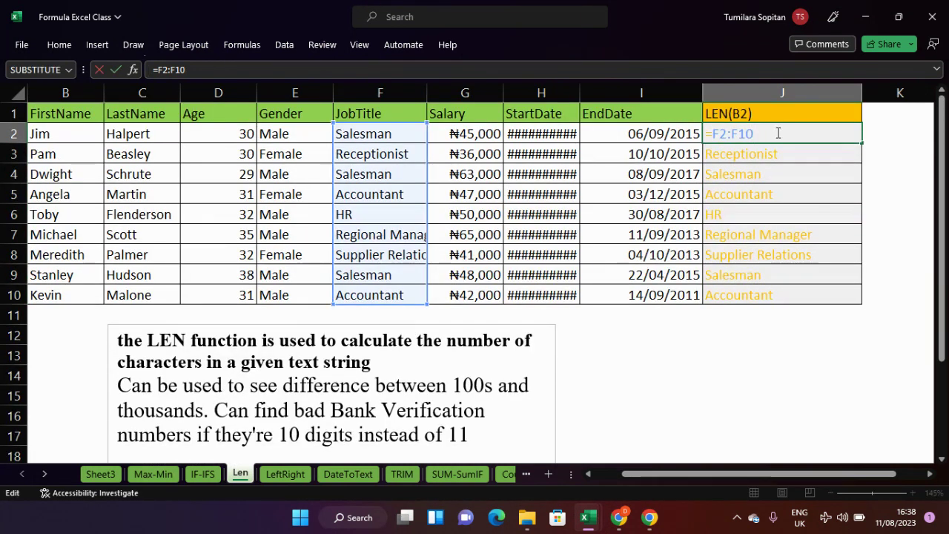
{"action": "key", "text": "BackSpace"}
{"action": "key", "text": "BackSpace"}
{"action": "key", "text": "BackSpace"}
{"action": "key", "text": "BackSpace"}
{"action": "key", "text": "BackSpace"}
{"action": "key", "text": "BackSpace"}
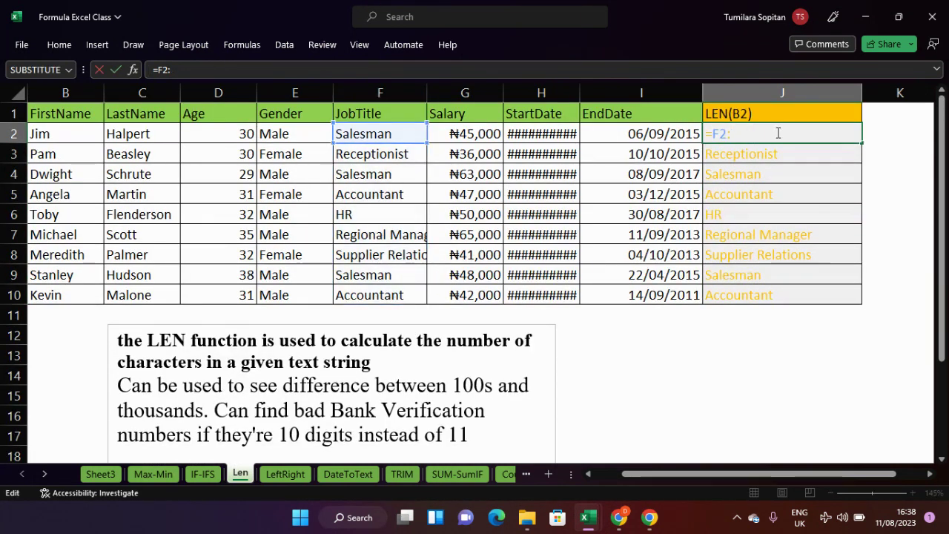
{"action": "type", "text": "le"}
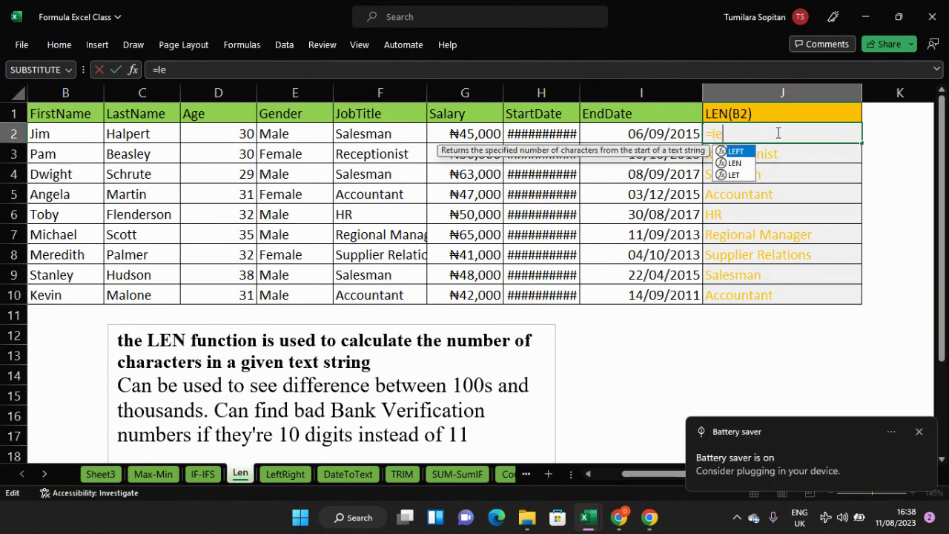
{"action": "key", "text": "Down"}
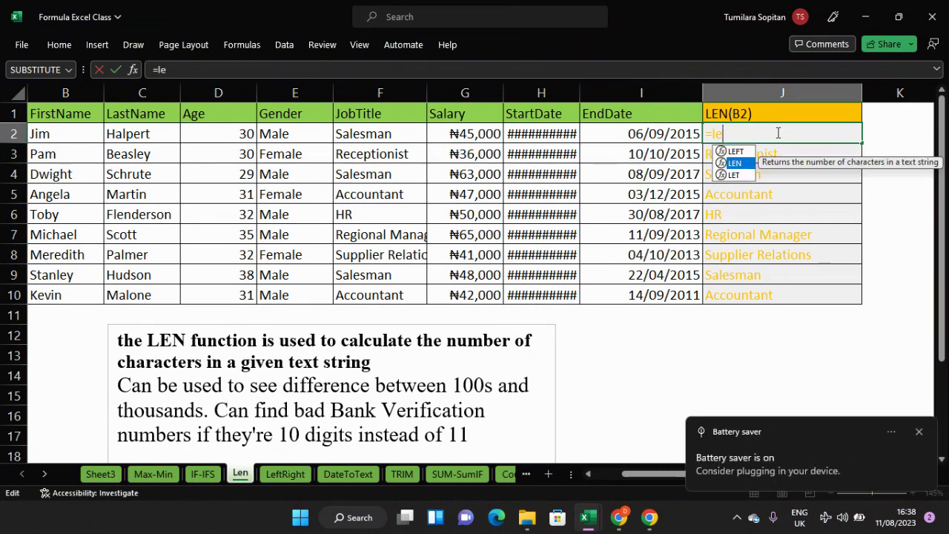
{"action": "key", "text": "Tab"}
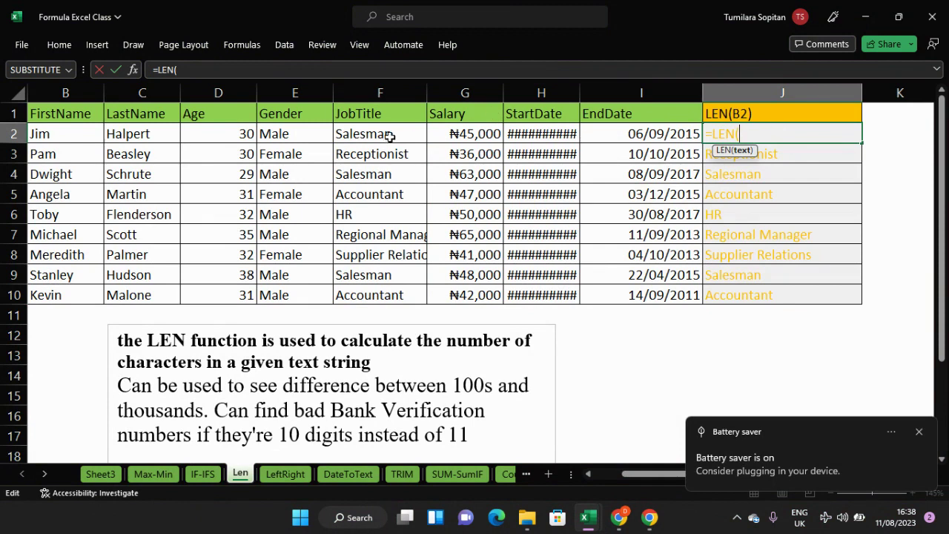
{"action": "left_click_drag", "start_coordinate": [388, 138], "coordinate": [399, 294]}
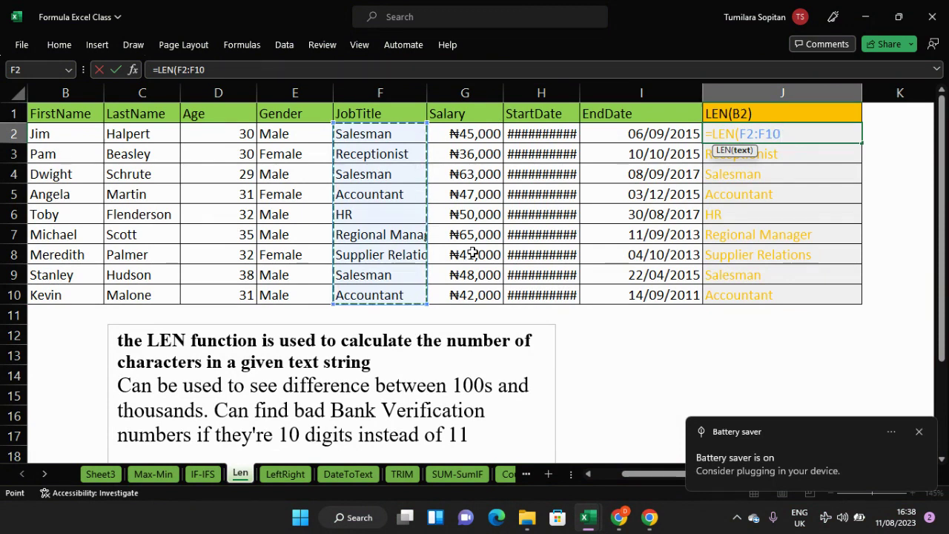
{"action": "key", "text": "ctrl+shift+Return"}
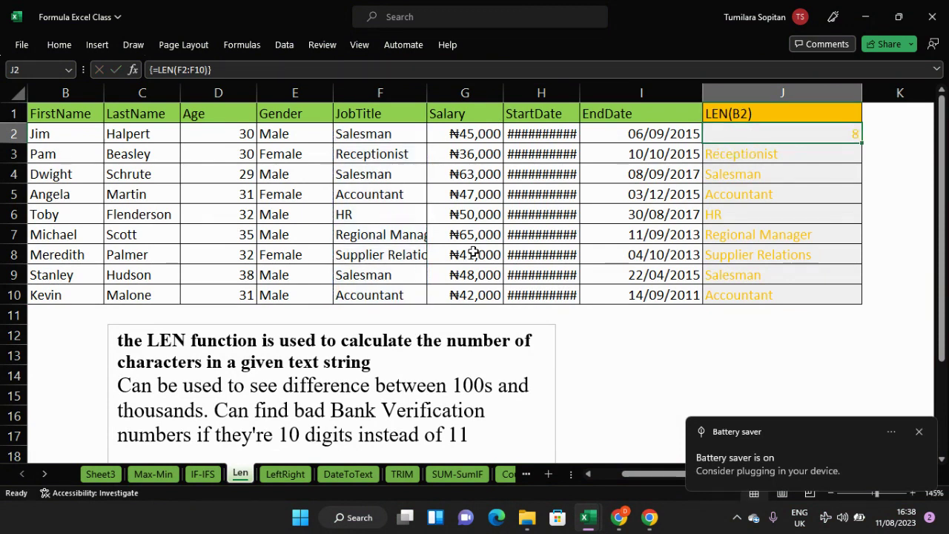
{"action": "left_click_drag", "start_coordinate": [860, 144], "coordinate": [839, 297]}
{"action": "left_click", "coordinate": [843, 128]}
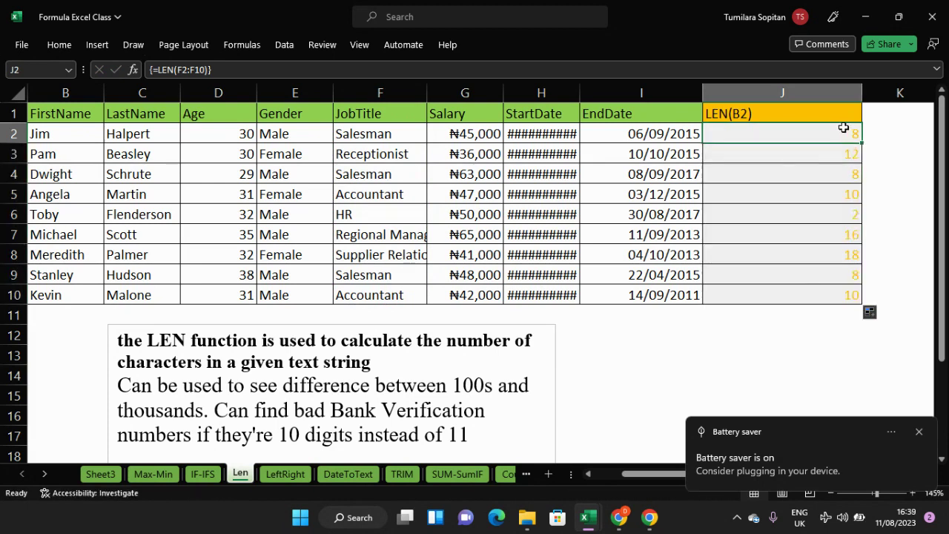
{"action": "mouse_move", "coordinate": [841, 127]}
{"action": "left_mouse_down"}
{"action": "mouse_move", "coordinate": [841, 303]}
{"action": "mouse_move", "coordinate": [842, 291]}
{"action": "left_mouse_up"}
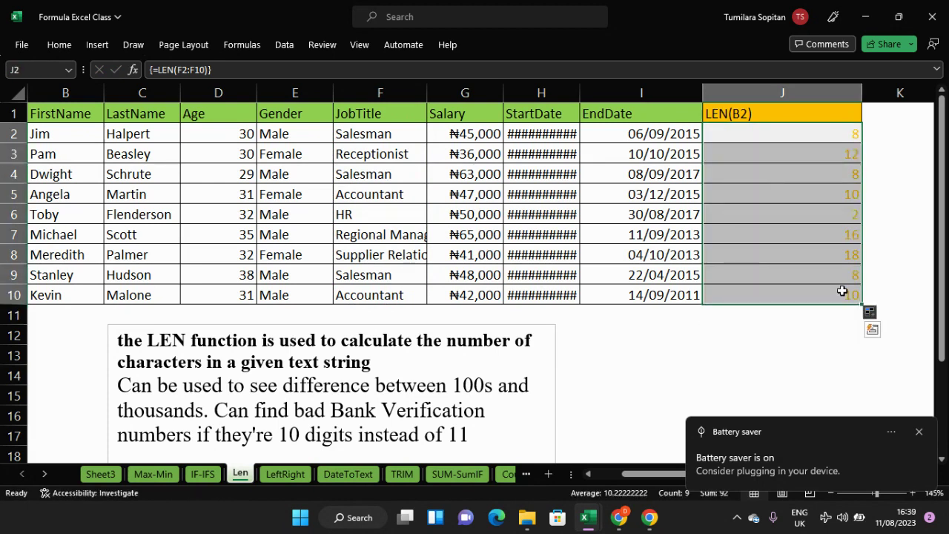
- Change J2:J10's font colour from orange to black in Format Cells
{"action": "key", "text": "ctrl+1"}
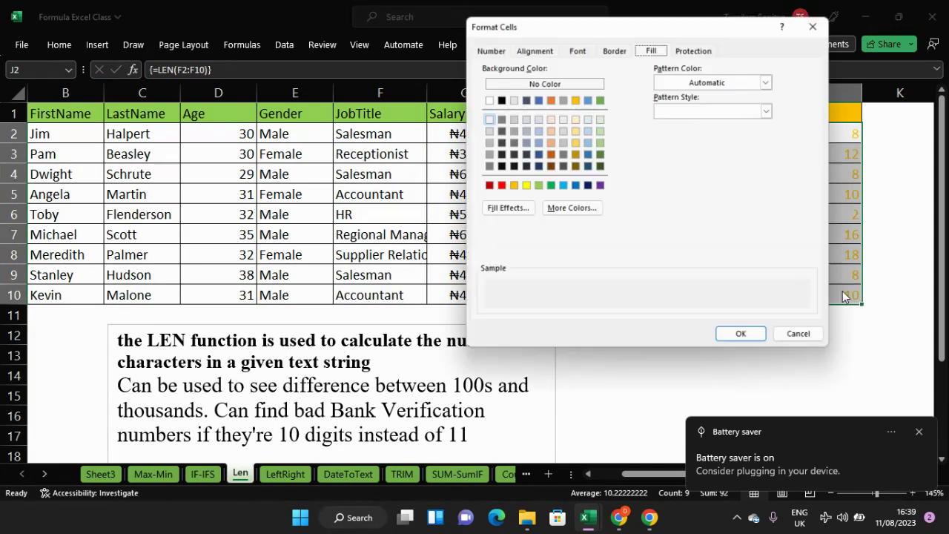
{"action": "left_click", "coordinate": [577, 50]}
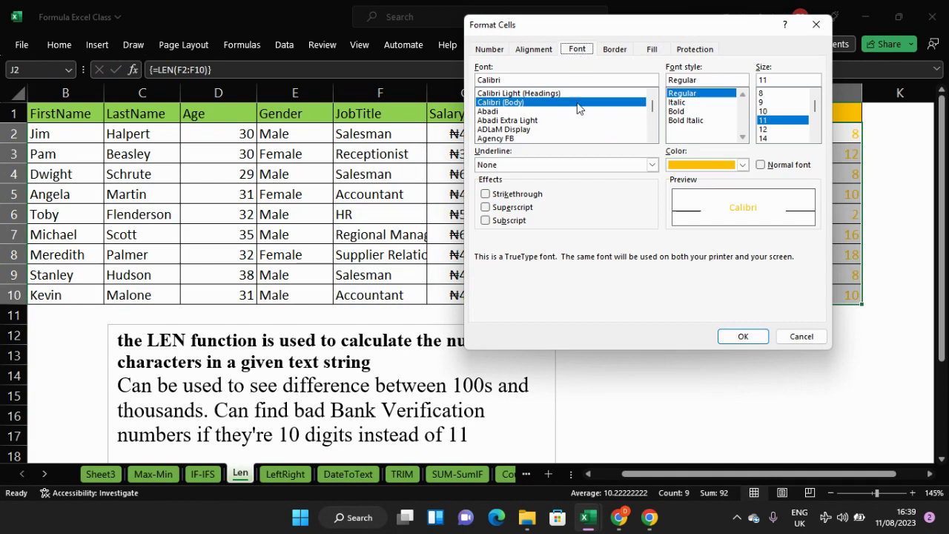
{"action": "left_click", "coordinate": [742, 164]}
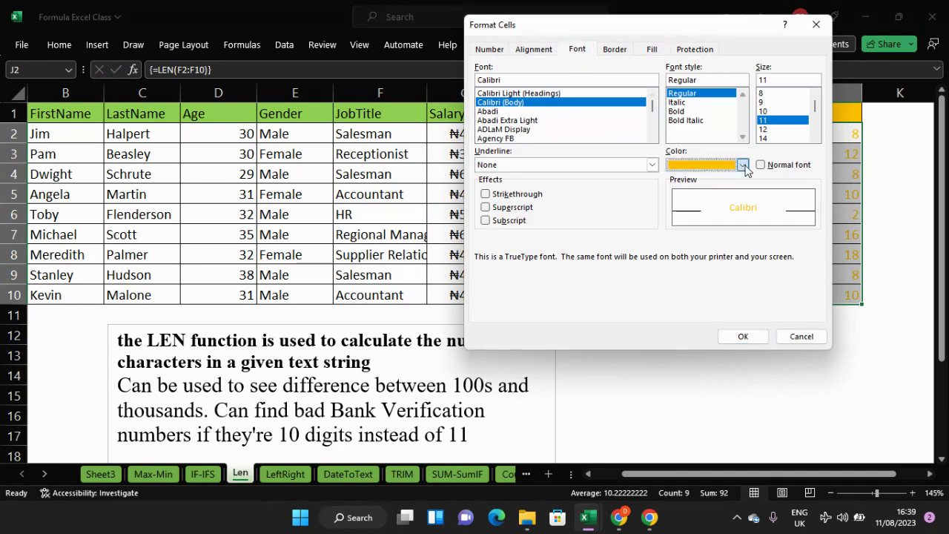
{"action": "left_click", "coordinate": [685, 217]}
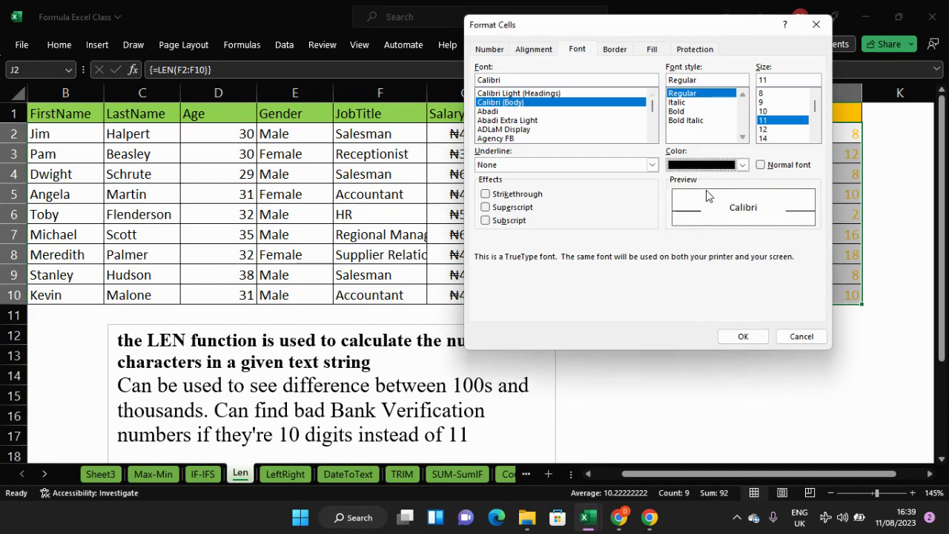
{"action": "left_click", "coordinate": [753, 339]}
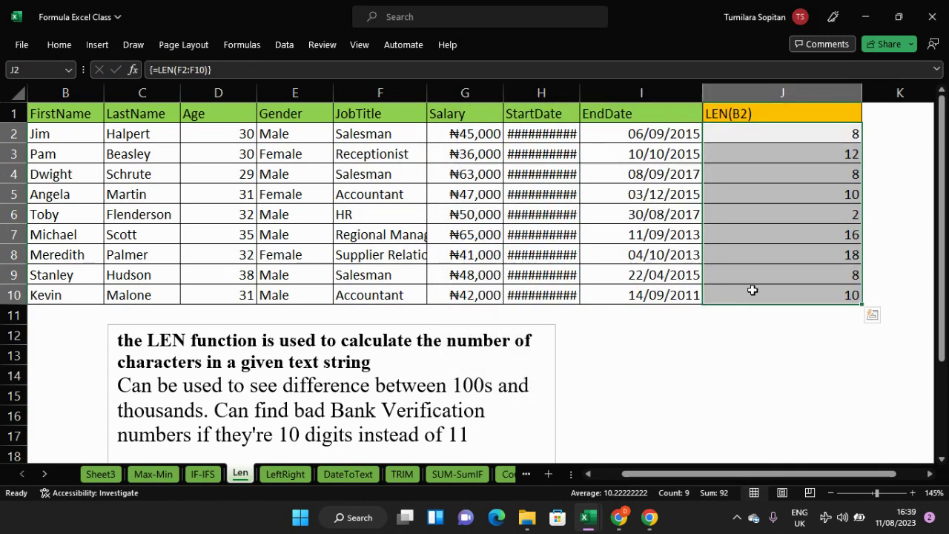
{"action": "left_click_drag", "start_coordinate": [849, 134], "coordinate": [849, 289]}
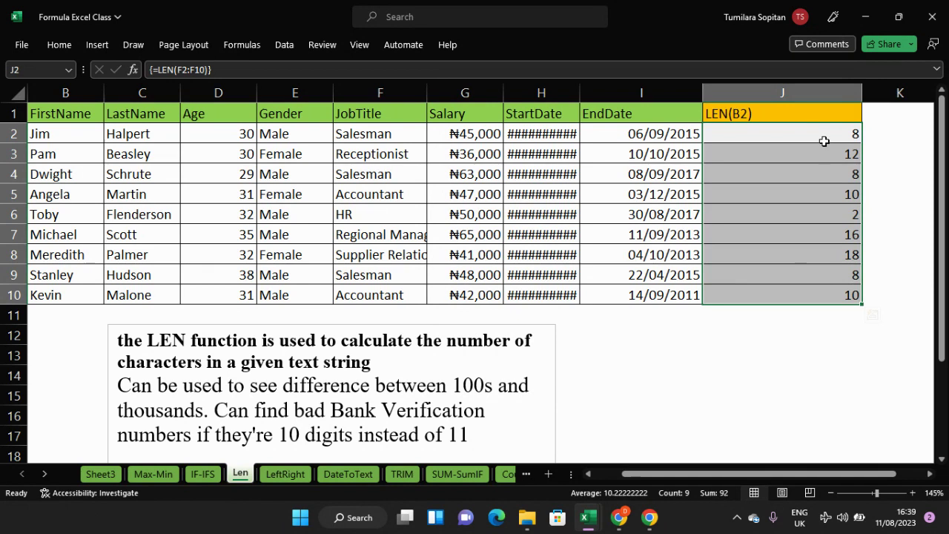
- Check the formulas in J3–J5 and re-enter J5 as an array formula showing 10
{"action": "left_click", "coordinate": [824, 141]}
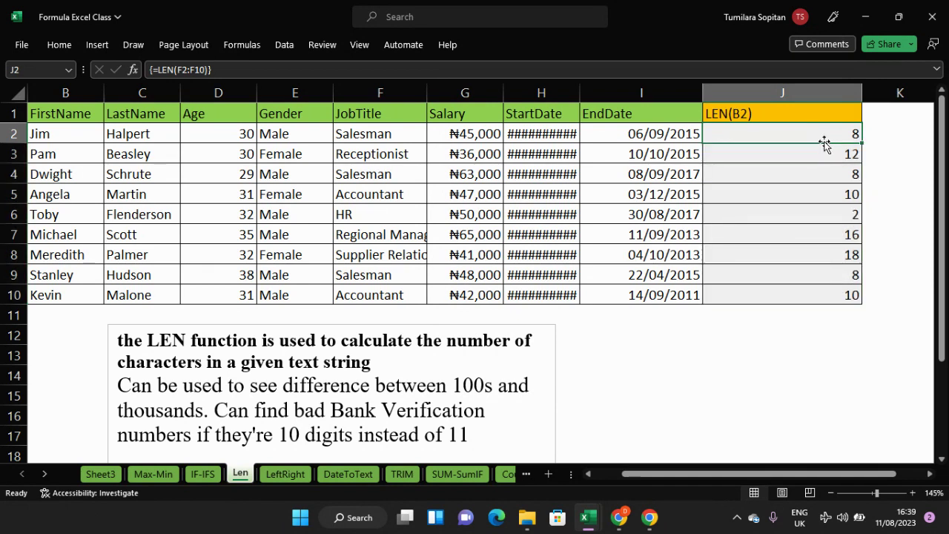
{"action": "left_click", "coordinate": [826, 154]}
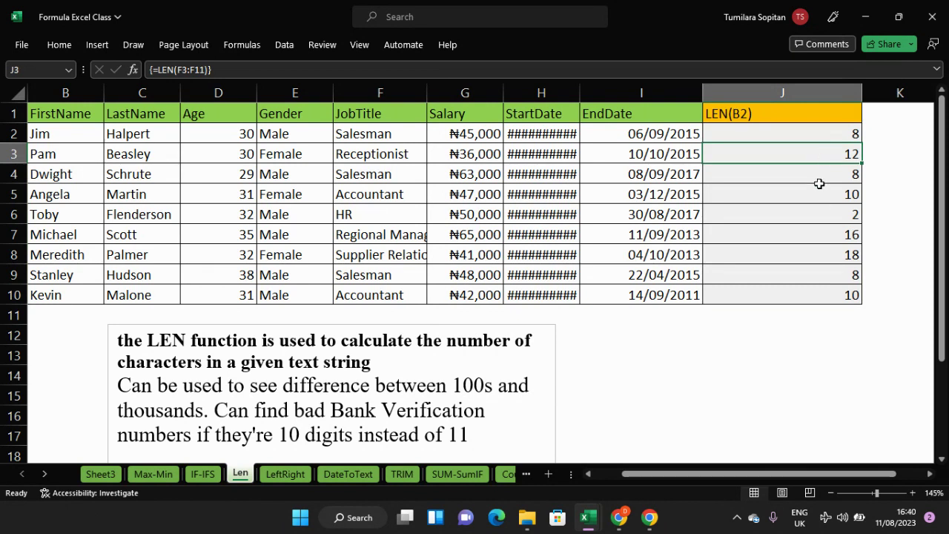
{"action": "left_click", "coordinate": [820, 183]}
{"action": "left_click", "coordinate": [811, 194]}
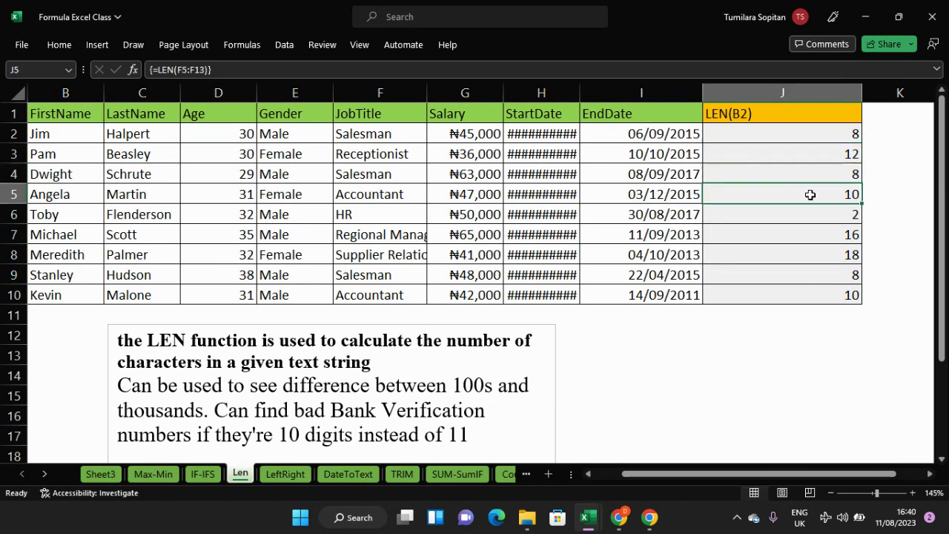
{"action": "double_click", "coordinate": [811, 195]}
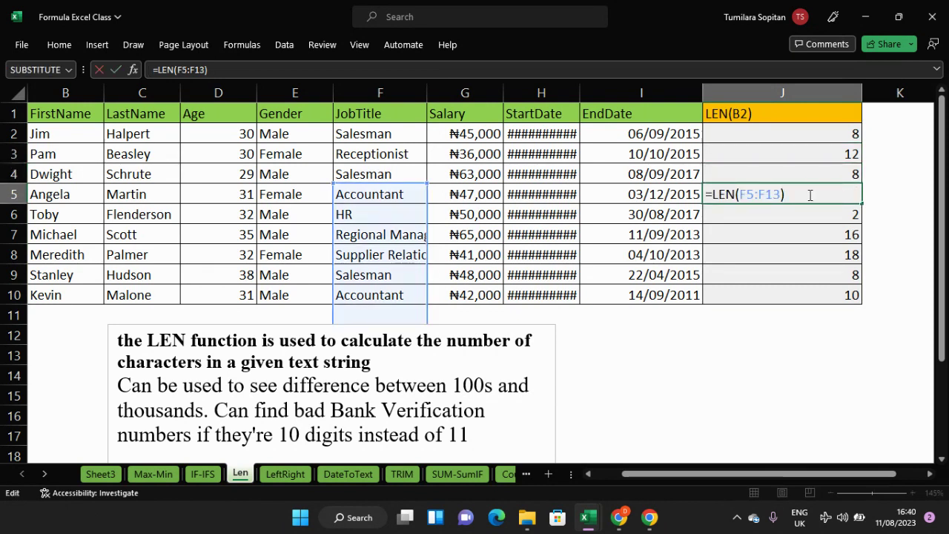
{"action": "key", "text": "Return"}
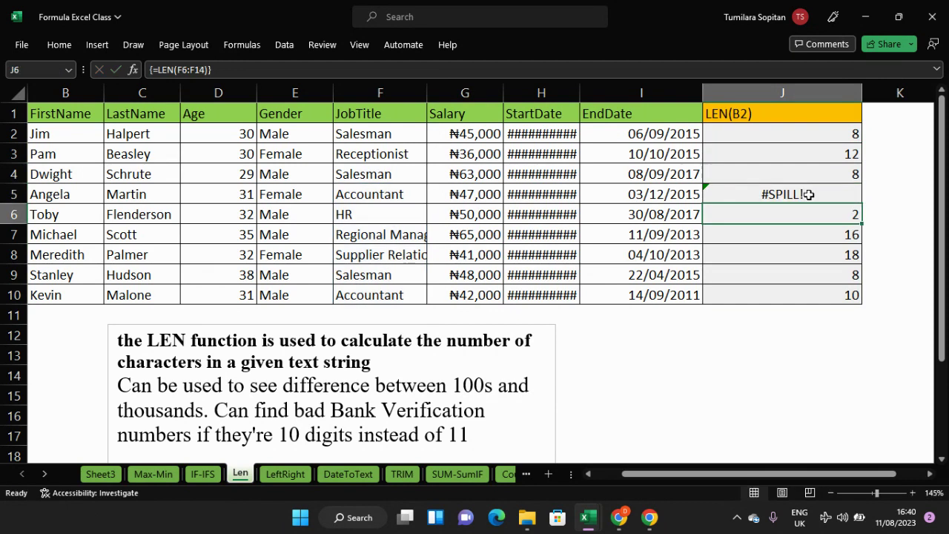
{"action": "left_click", "coordinate": [809, 194]}
{"action": "double_click", "coordinate": [811, 194]}
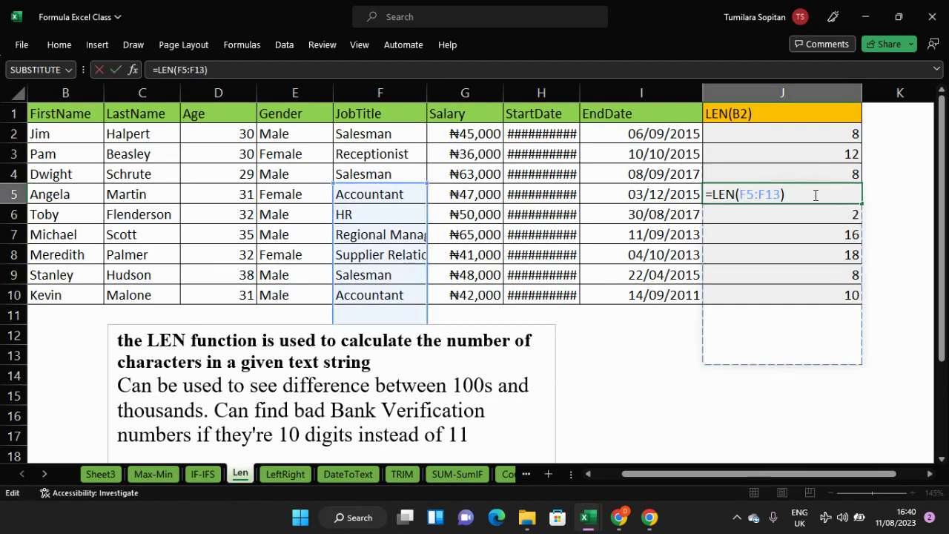
{"action": "key", "text": "ctrl+shift+Return"}
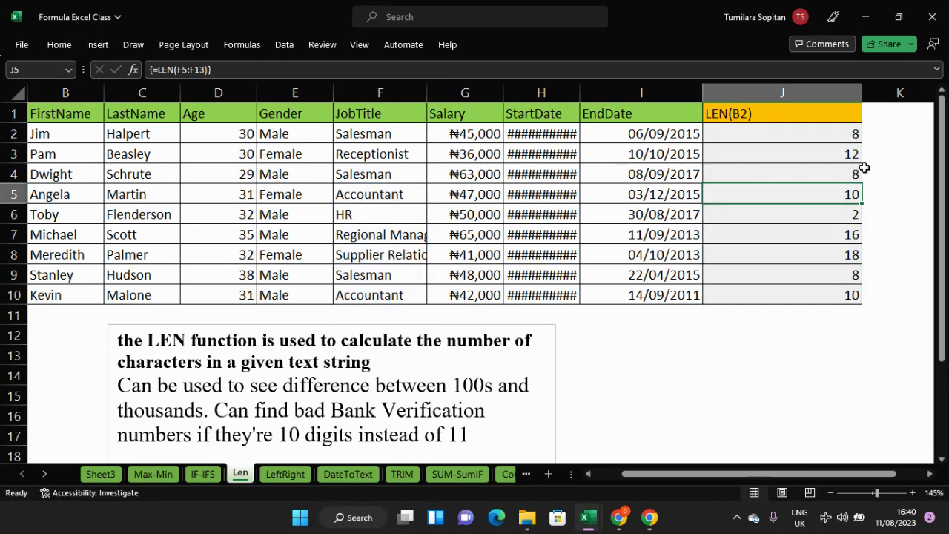
{"action": "left_click_drag", "start_coordinate": [838, 131], "coordinate": [820, 296]}
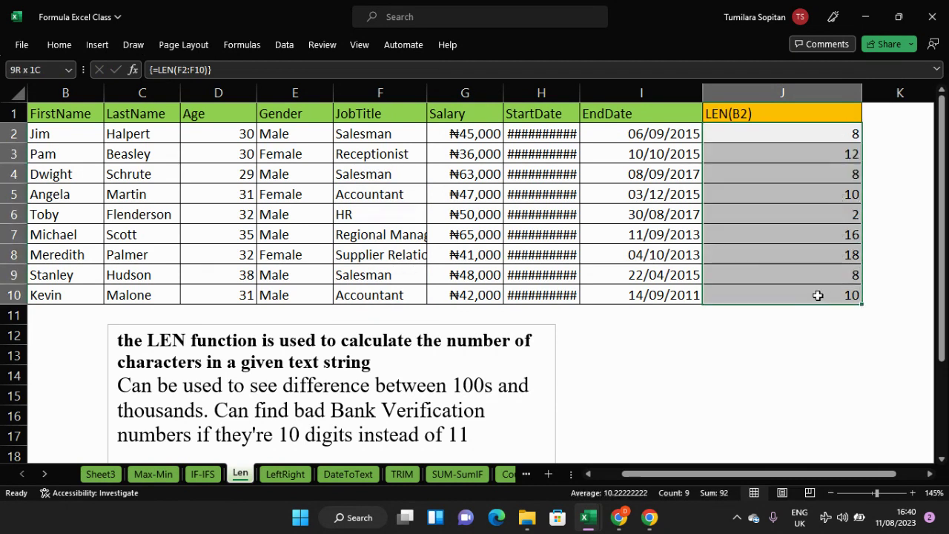
- Re-enter J2 as the array formula {=LEN(F2:F10)}, showing 8 instead of a spill error
{"action": "left_click", "coordinate": [814, 134]}
{"action": "double_click", "coordinate": [823, 134]}
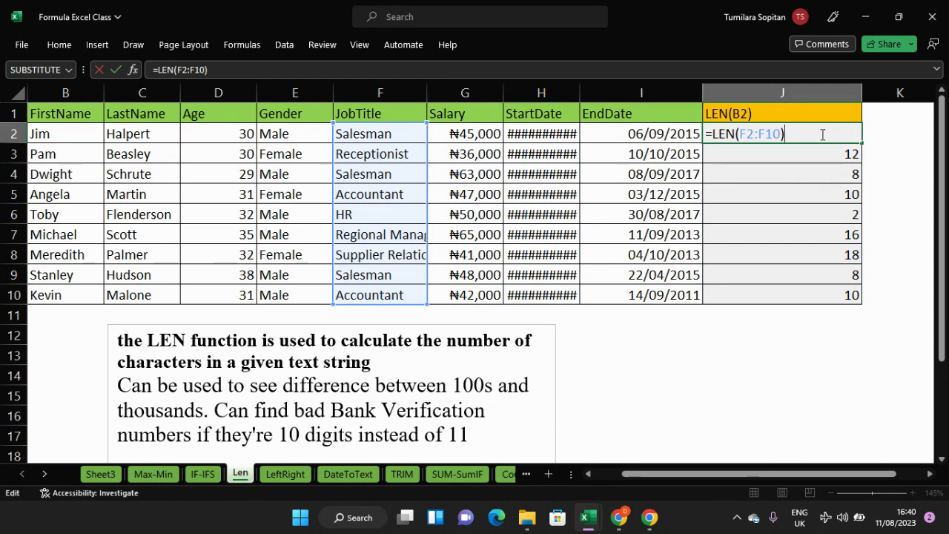
{"action": "key", "text": "ctrl+shift+Return"}
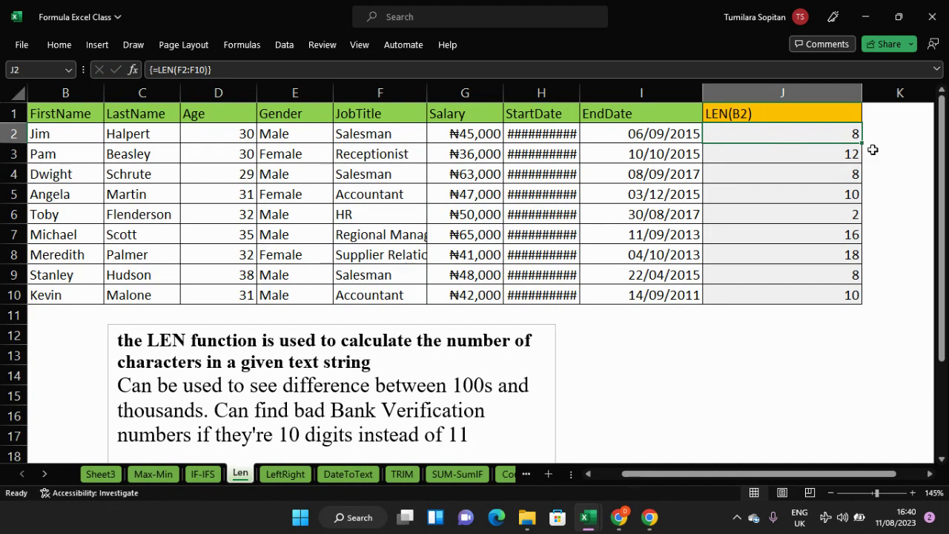
{"action": "double_click", "coordinate": [847, 132]}
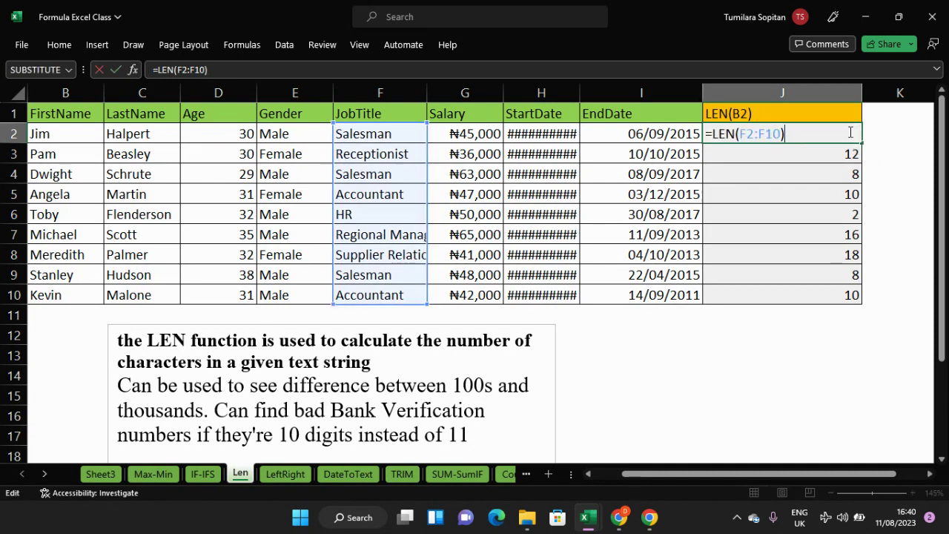
{"action": "key", "text": "Return"}
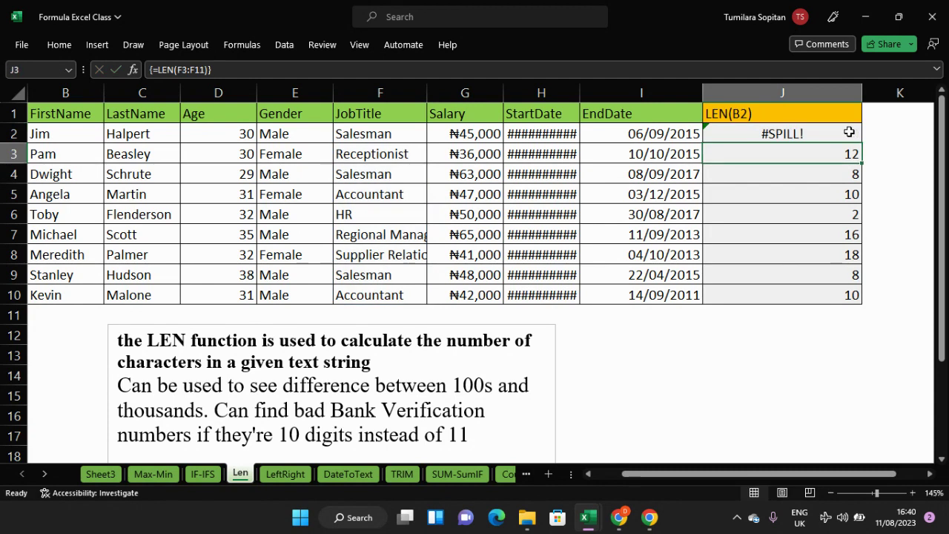
{"action": "left_click", "coordinate": [848, 133]}
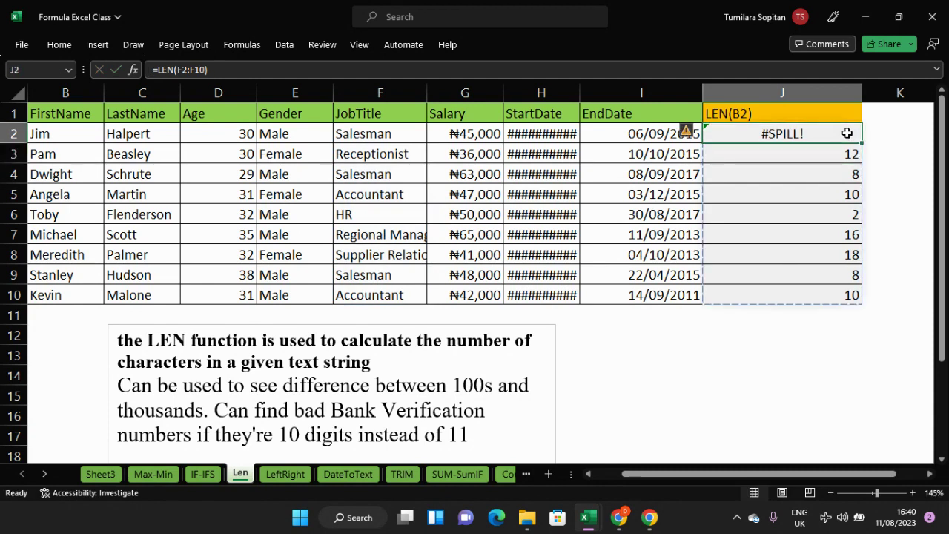
{"action": "double_click", "coordinate": [848, 133]}
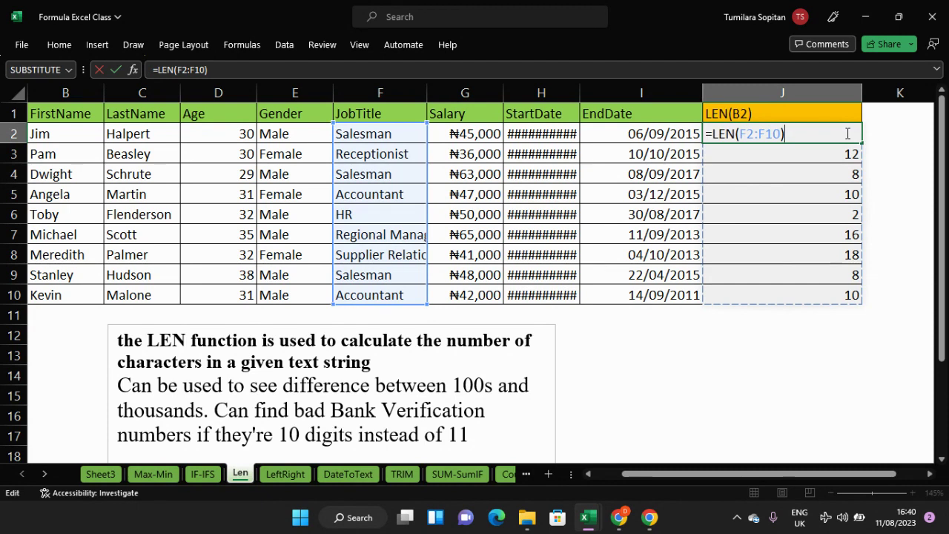
{"action": "key", "text": "ctrl+shift+Return"}
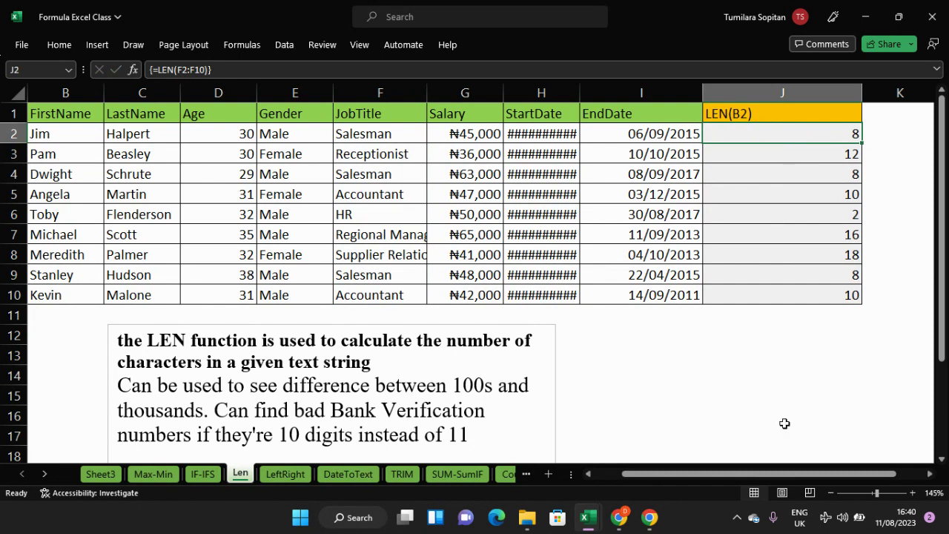
- Scroll the Len sheet back left and go to the LeftRight sheet
{"action": "left_click_drag", "start_coordinate": [779, 481], "coordinate": [735, 489]}
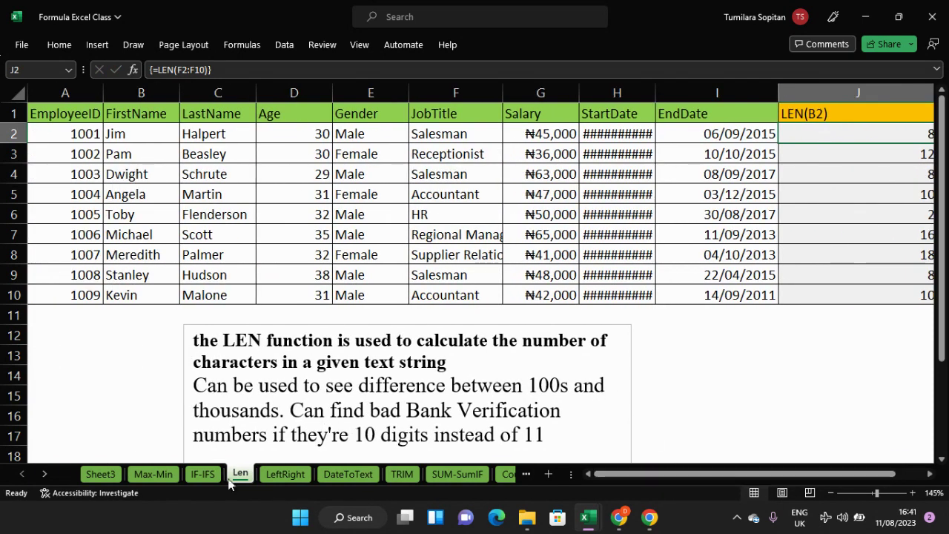
{"action": "left_click", "coordinate": [285, 474]}
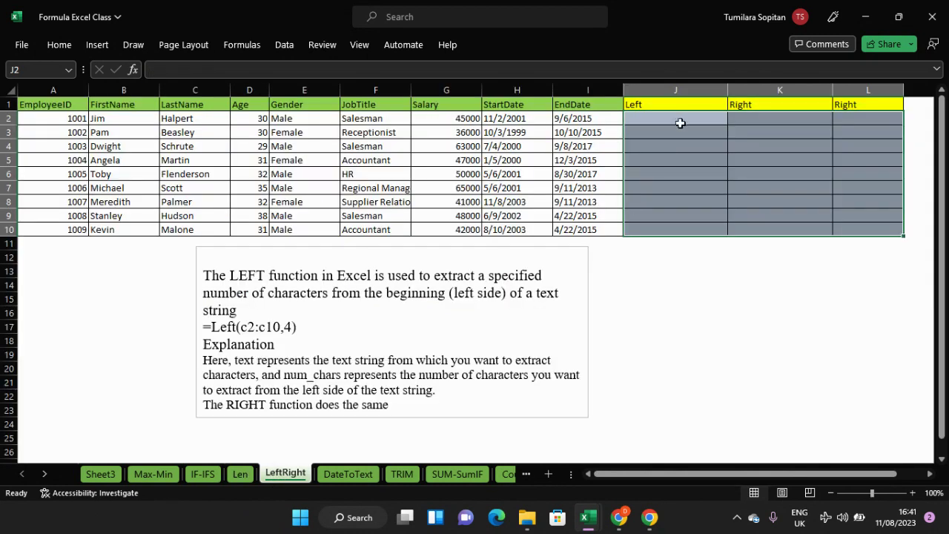
- Fill cells J2:L10 with the lightest grey background through Format Cells
{"action": "left_click_drag", "start_coordinate": [680, 118], "coordinate": [898, 237]}
{"action": "key", "text": "ctrl+1"}
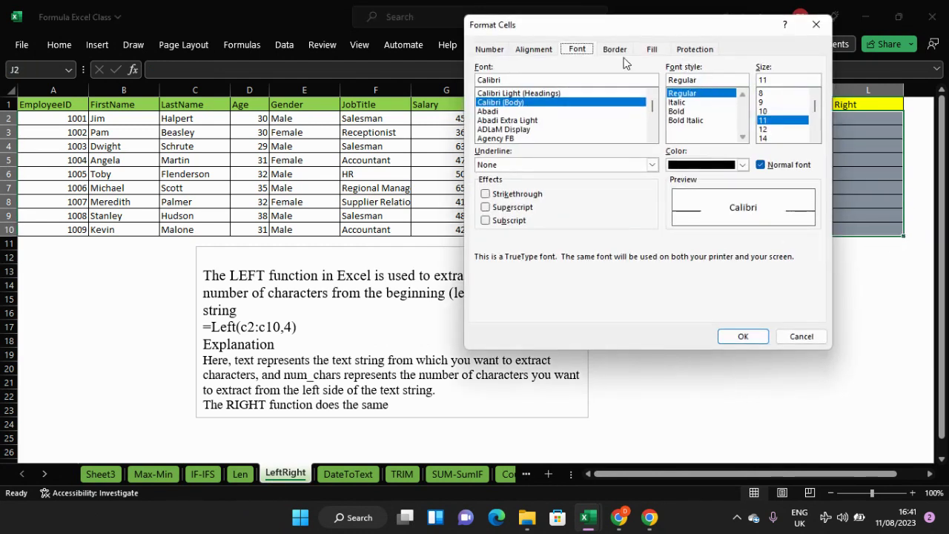
{"action": "left_click", "coordinate": [651, 49]}
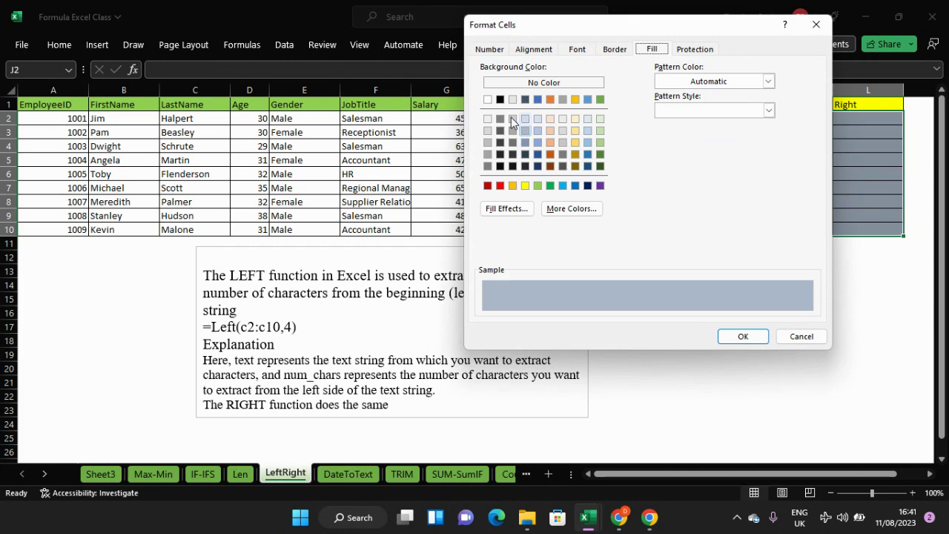
{"action": "left_click", "coordinate": [487, 119]}
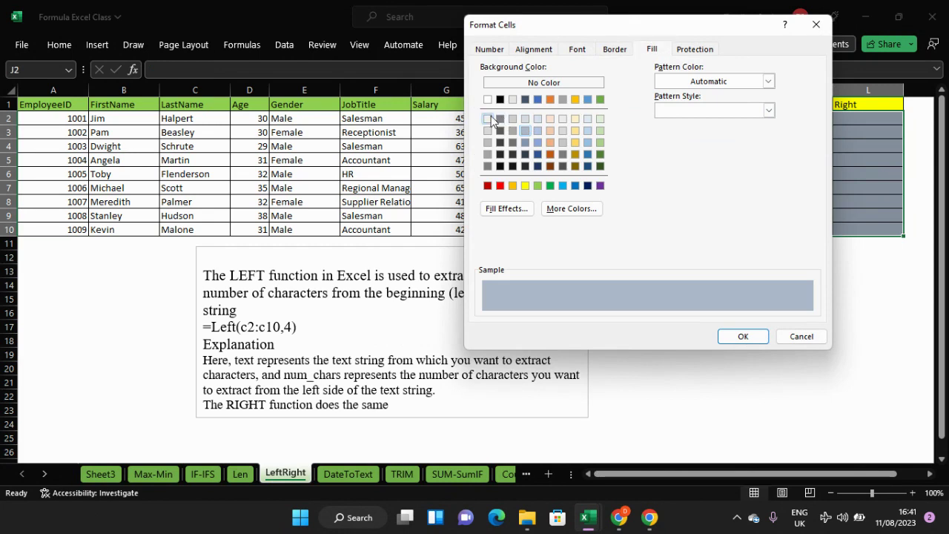
{"action": "left_click", "coordinate": [742, 337]}
{"action": "left_click", "coordinate": [801, 275]}
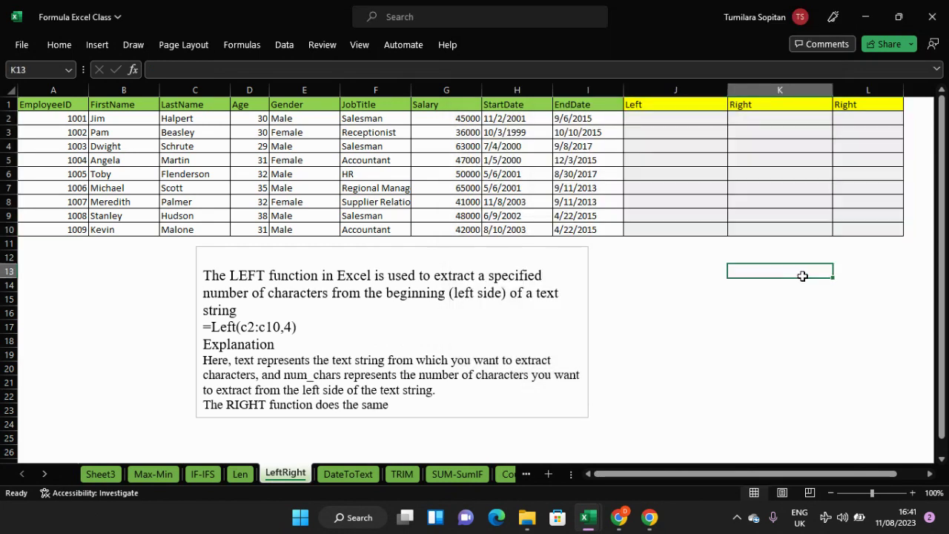
{"action": "left_click", "coordinate": [705, 117]}
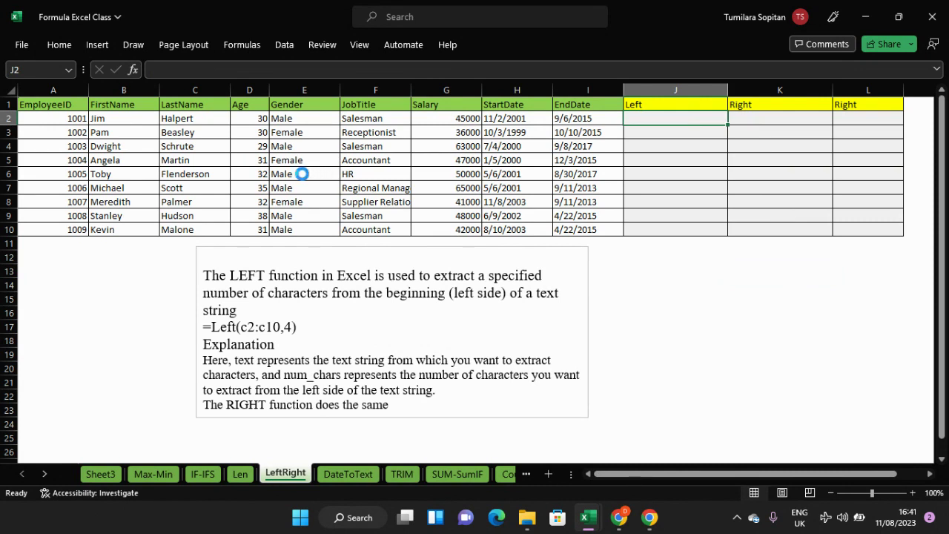
- Zoom the LeftRight sheet in from 100% to about 145%
{"action": "scroll", "coordinate": [300, 174], "scroll_direction": "up", "scroll_amount": 3}
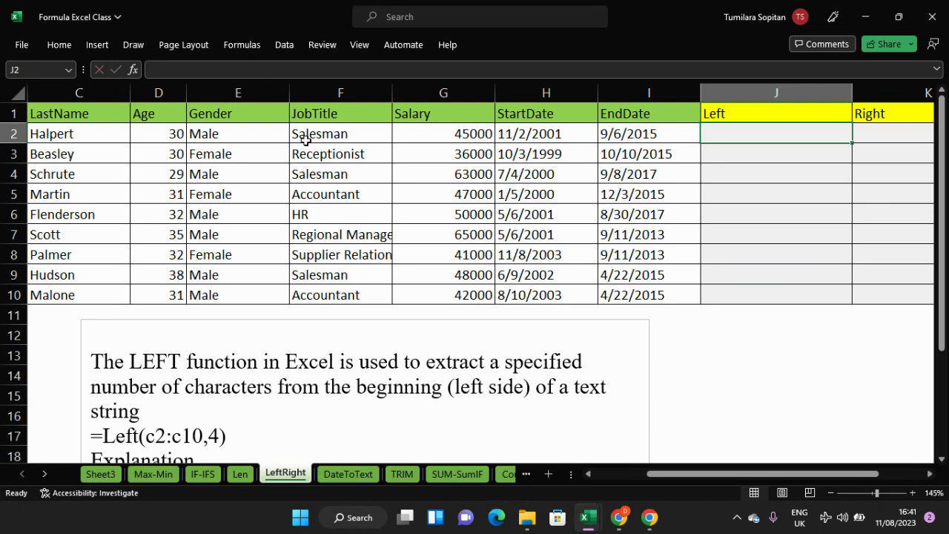
- Enter =LEFT(F2:F10,5) in J2 as an array formula
{"action": "type", "text": "="}
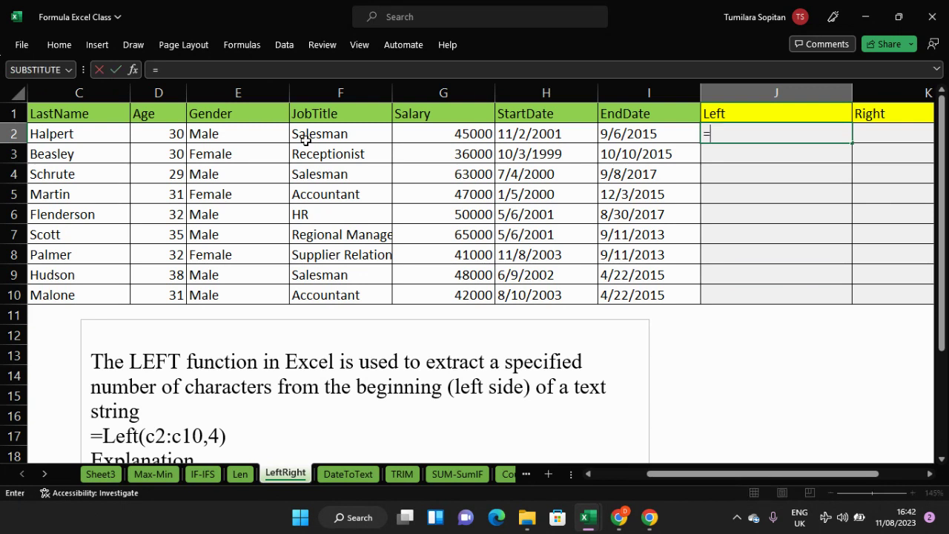
{"action": "type", "text": "left"}
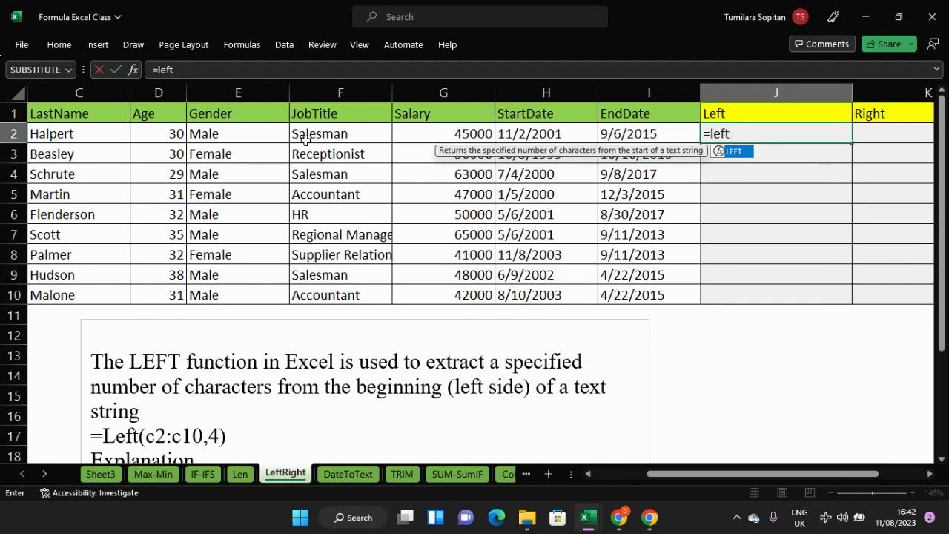
{"action": "key", "text": "Tab"}
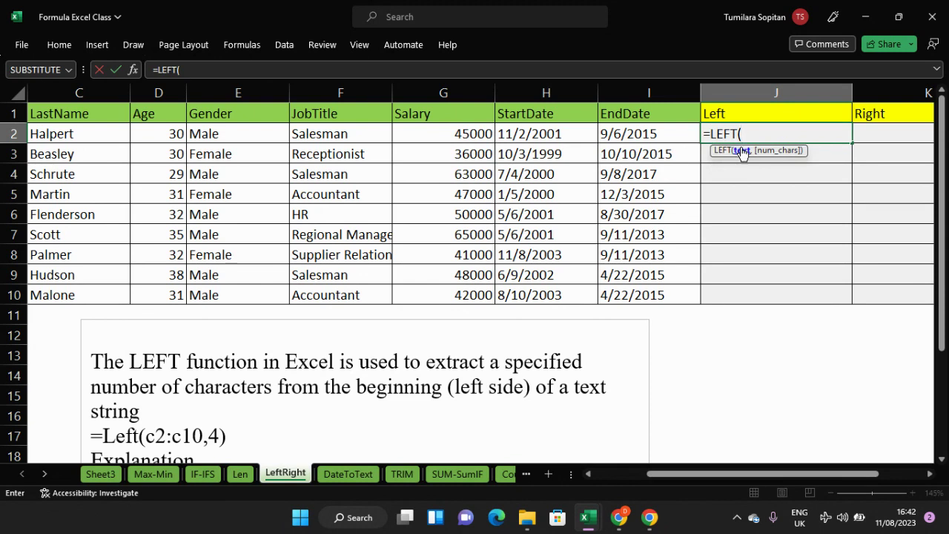
{"action": "left_click_drag", "start_coordinate": [346, 129], "coordinate": [352, 292]}
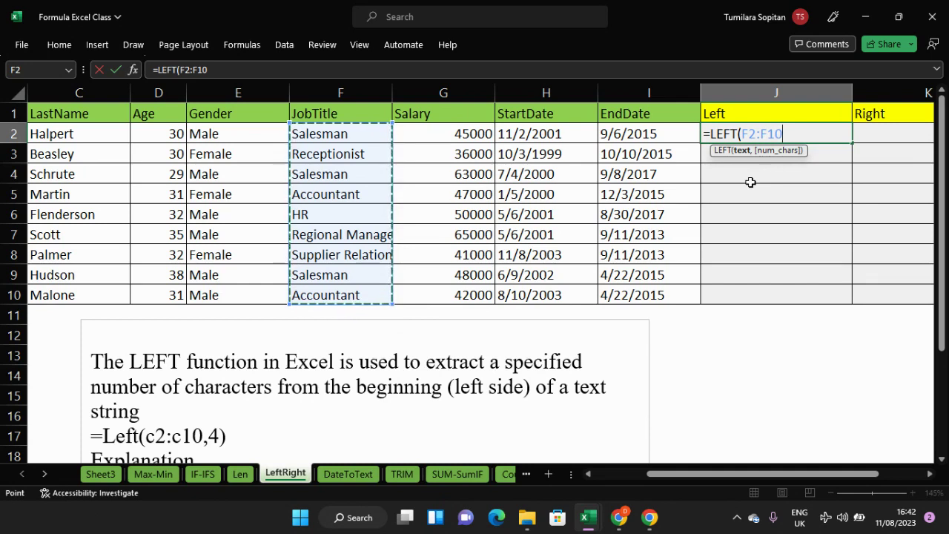
{"action": "type", "text": ","}
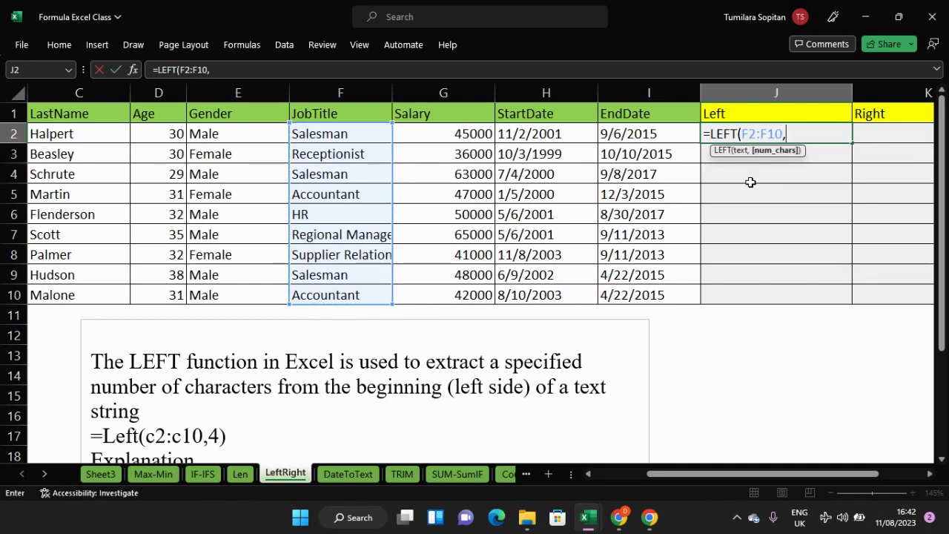
{"action": "type", "text": "5"}
{"action": "key", "text": "alt+shift"}
{"action": "type", "text": ")"}
{"action": "key", "text": "ctrl+shift+Return"}
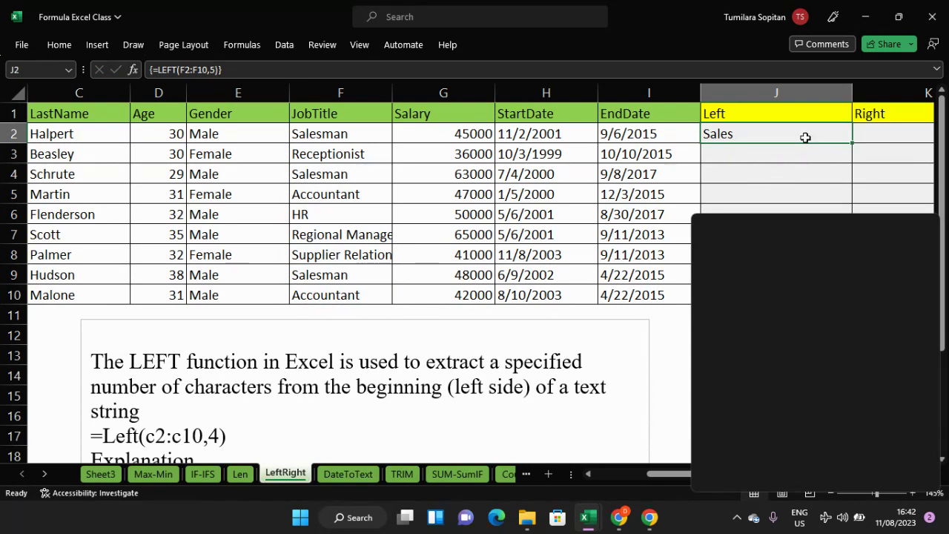
- Copy the LEFT formula down to J10 and check the result in J4
{"action": "left_click_drag", "start_coordinate": [852, 149], "coordinate": [858, 303]}
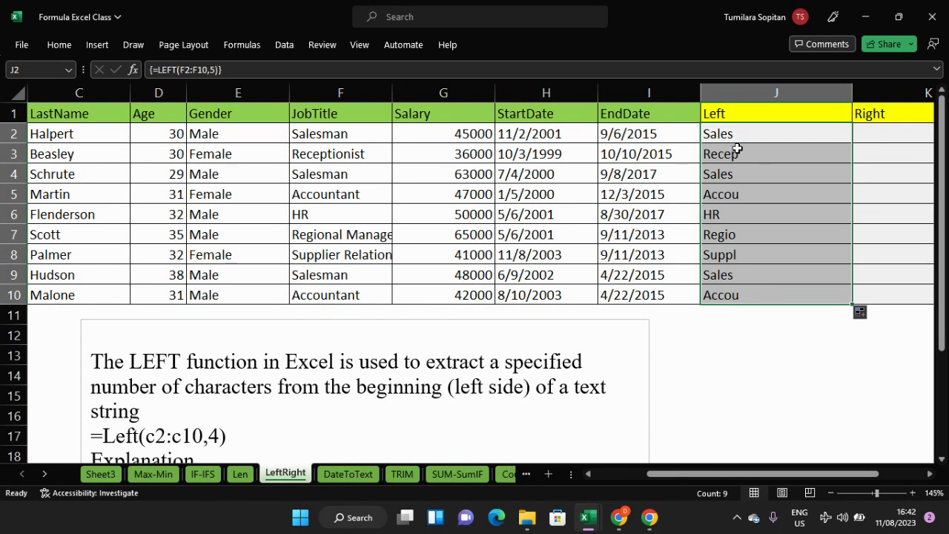
{"action": "left_click", "coordinate": [750, 167]}
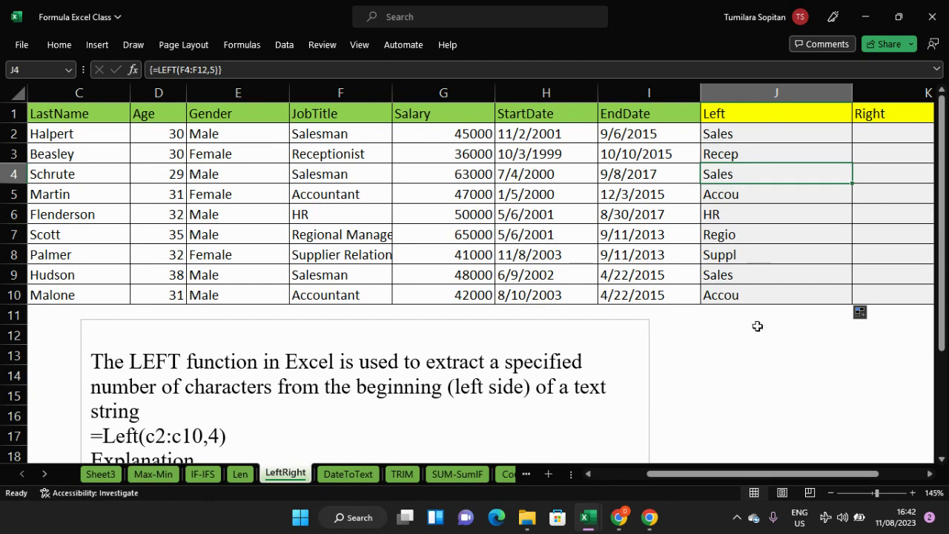
{"action": "left_click_drag", "start_coordinate": [786, 478], "coordinate": [829, 478]}
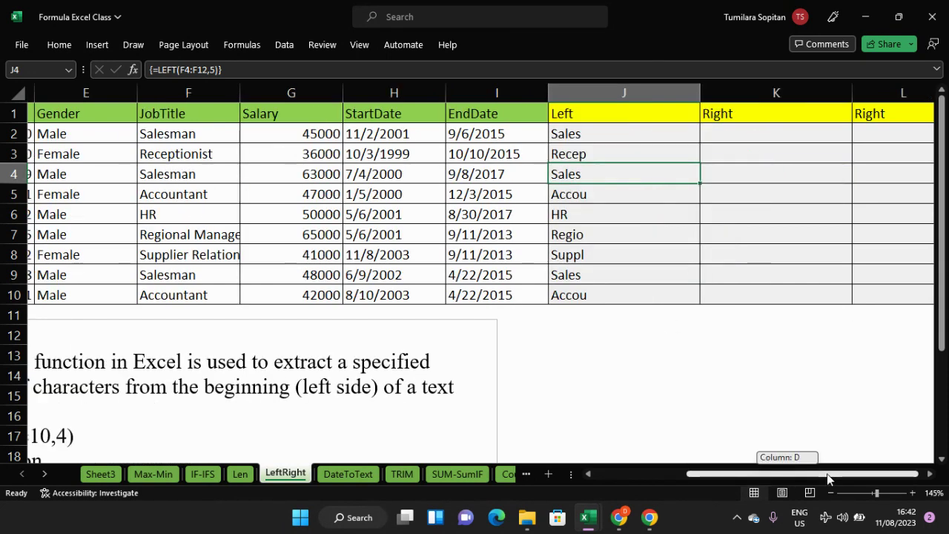
- Enter =RIGHT(F2:F10,4) in K2 as an array formula and fill it down to K10
{"action": "left_click", "coordinate": [742, 135]}
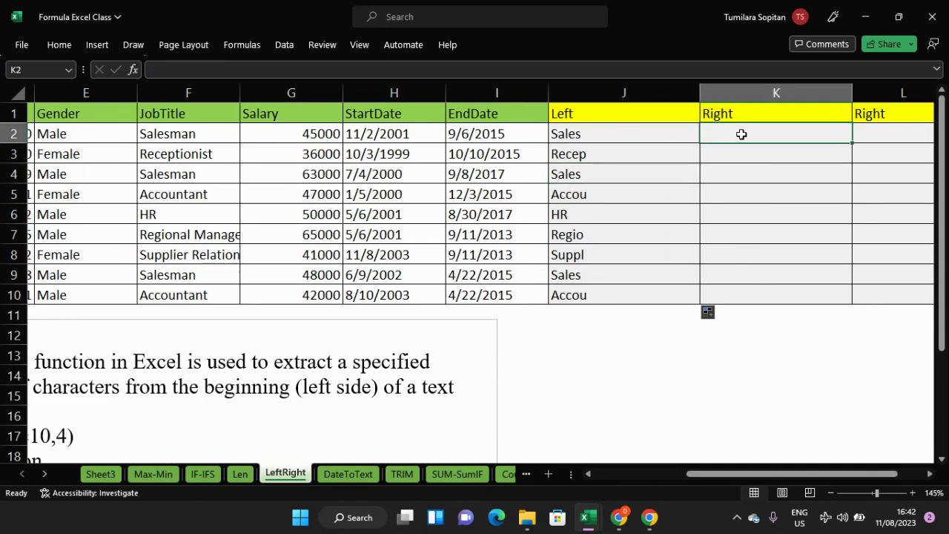
{"action": "type", "text": "="}
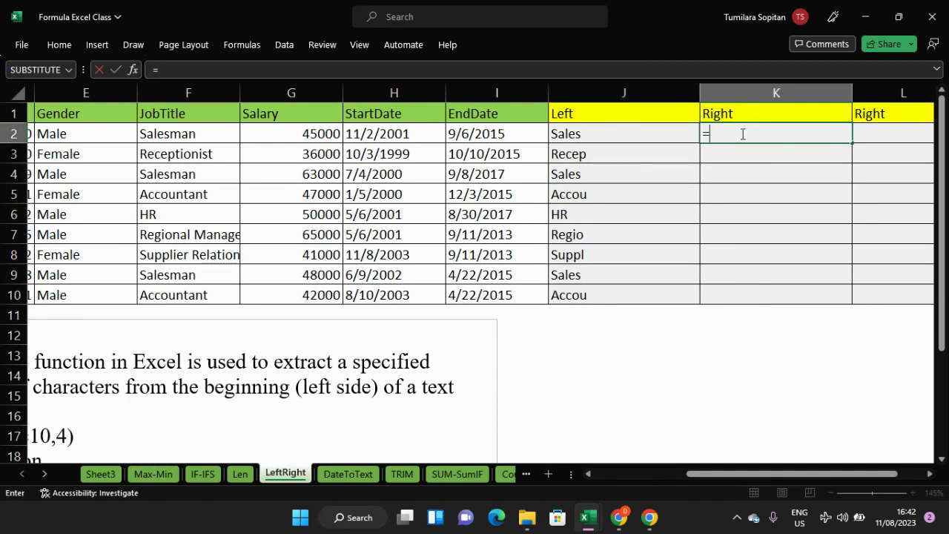
{"action": "type", "text": "re"}
{"action": "key", "text": "BackSpace"}
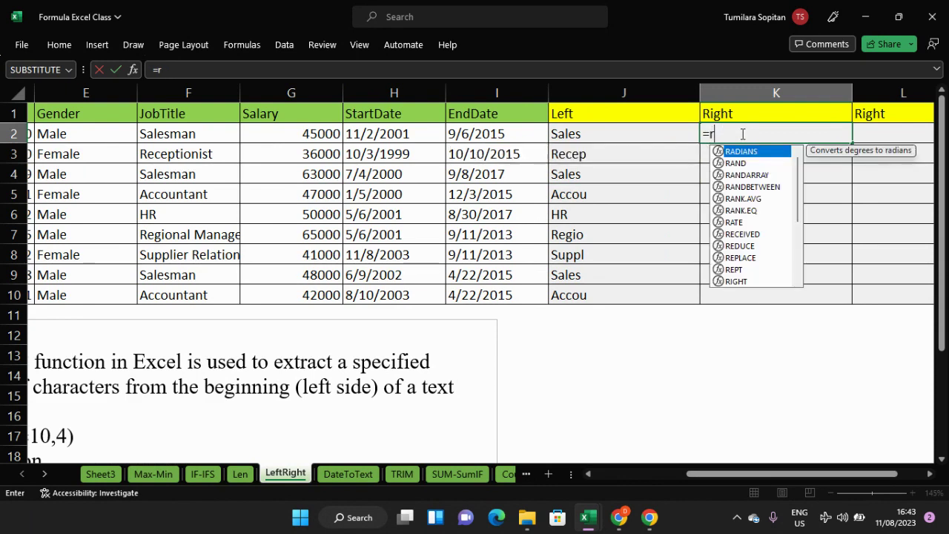
{"action": "type", "text": "i"}
{"action": "key", "text": "Tab"}
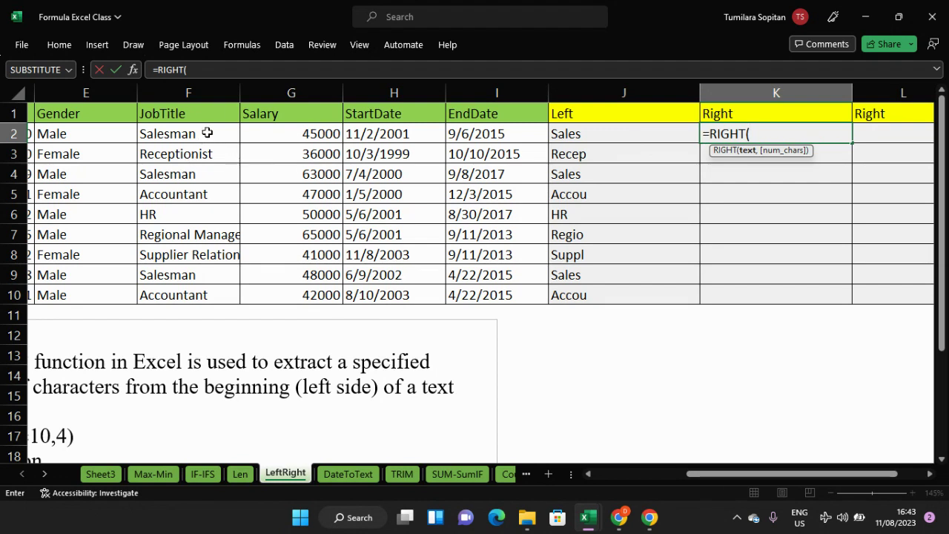
{"action": "left_click_drag", "start_coordinate": [186, 134], "coordinate": [201, 291]}
{"action": "type", "text": ",4"}
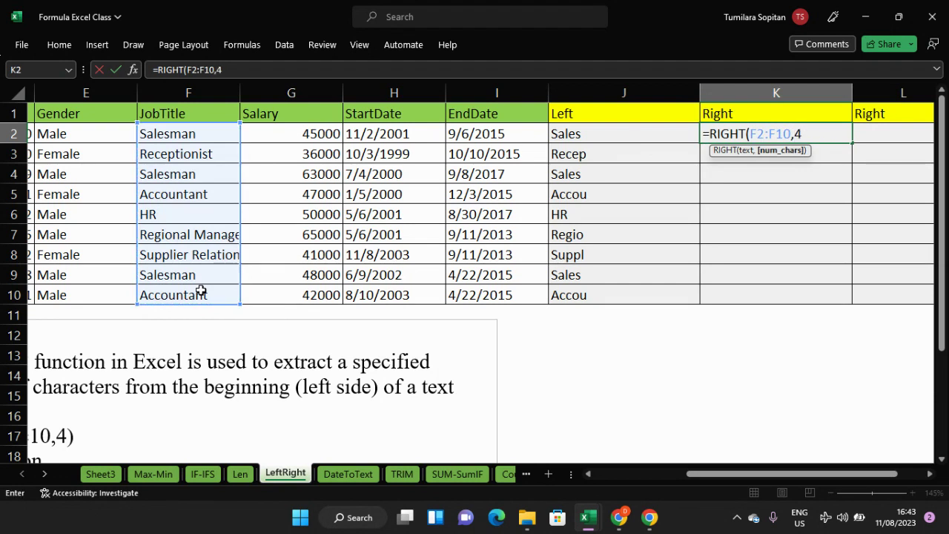
{"action": "key", "text": "ctrl+shift+Return"}
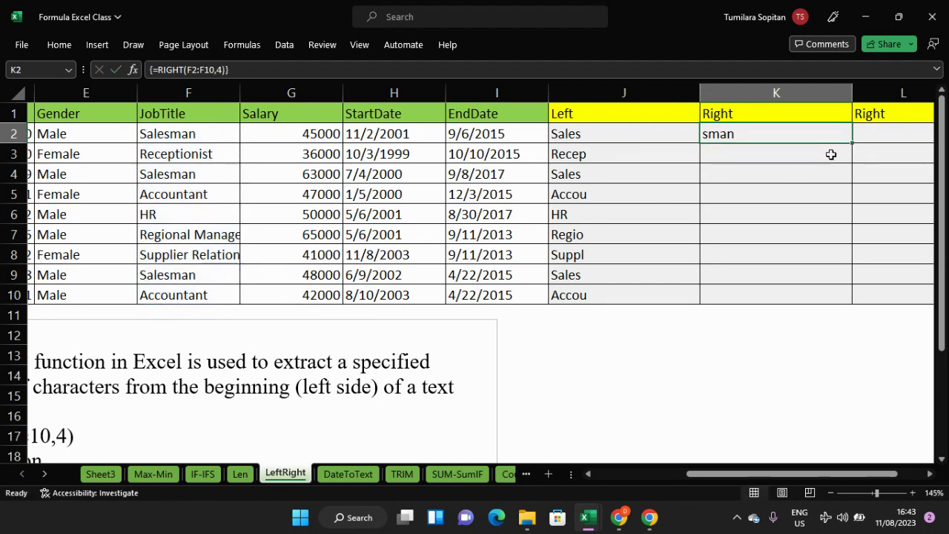
{"action": "left_click_drag", "start_coordinate": [852, 143], "coordinate": [846, 304]}
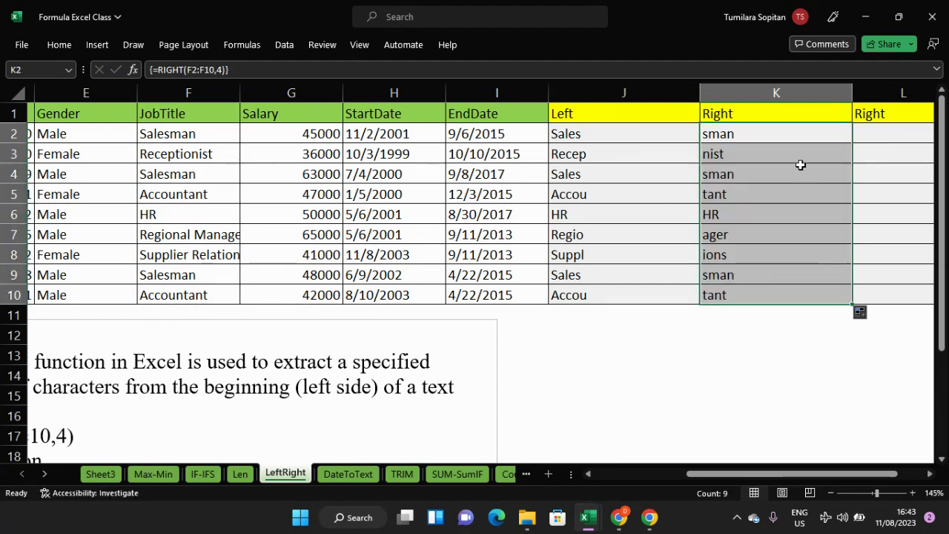
{"action": "left_click", "coordinate": [795, 136]}
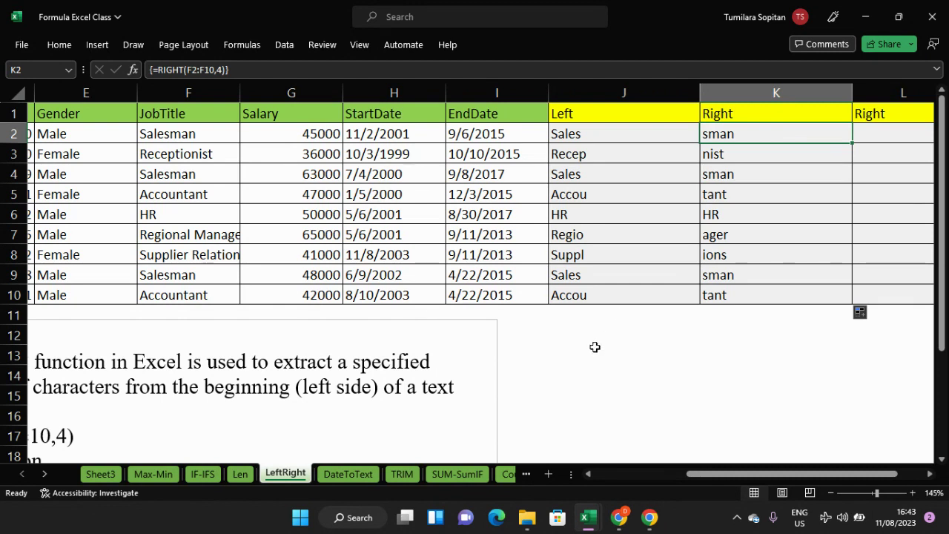
- Switch from Excel to the Chrome window showing the No internet page
{"action": "scroll", "coordinate": [561, 378], "scroll_direction": "down", "scroll_amount": 1}
{"action": "mouse_move", "coordinate": [623, 521]}
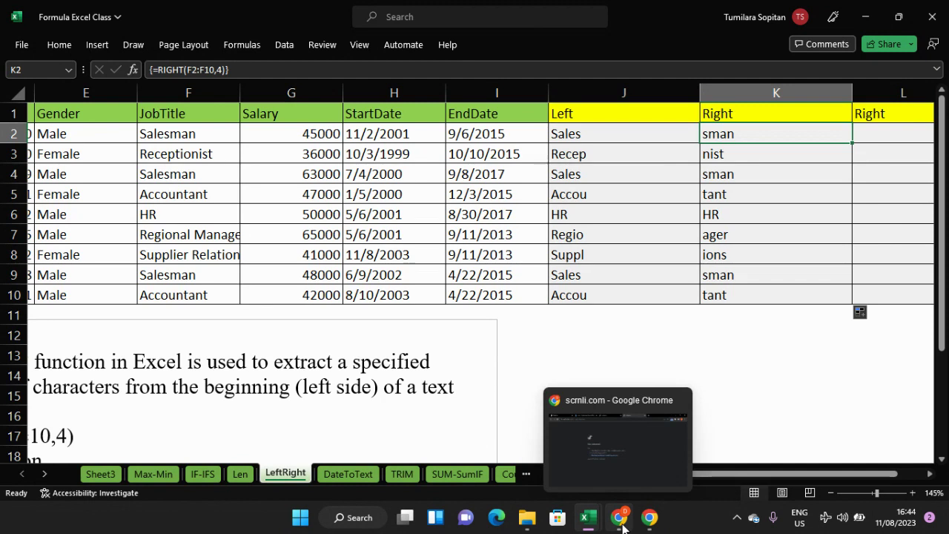
{"action": "left_click", "coordinate": [622, 519]}
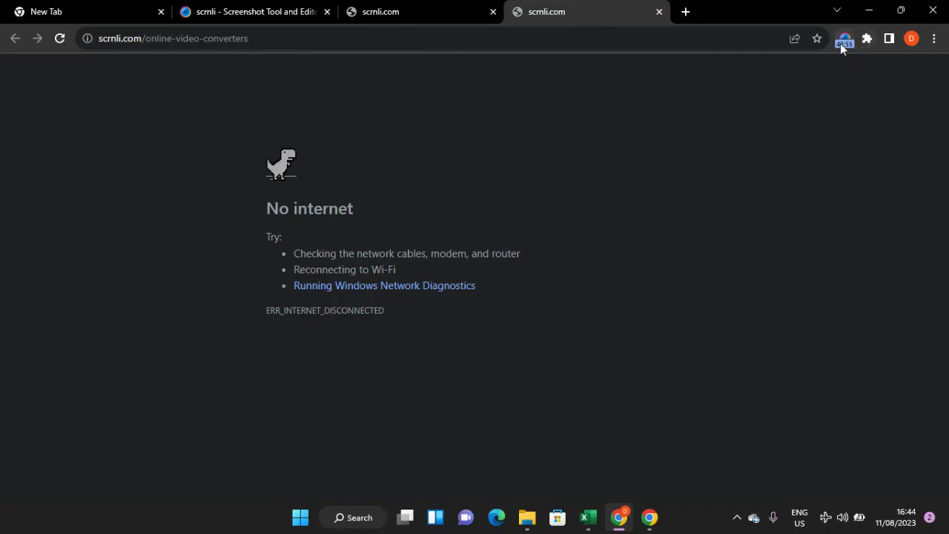